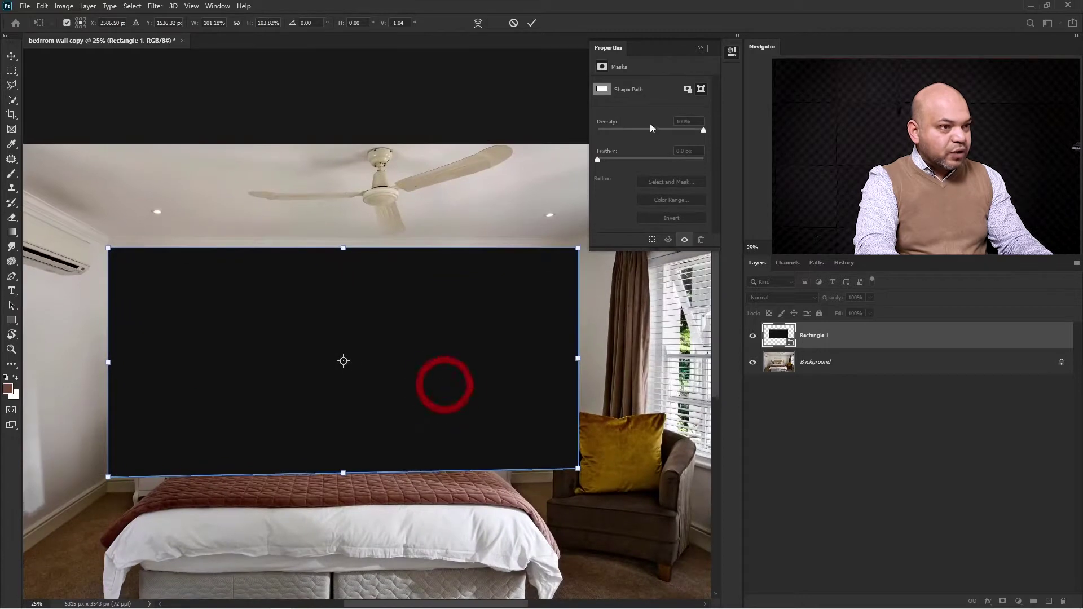
Apply the transform that fits the black rectangle to the back wall and convert the Rectangle 1 layer to a smart object
left_click(700, 48)
key("Return")
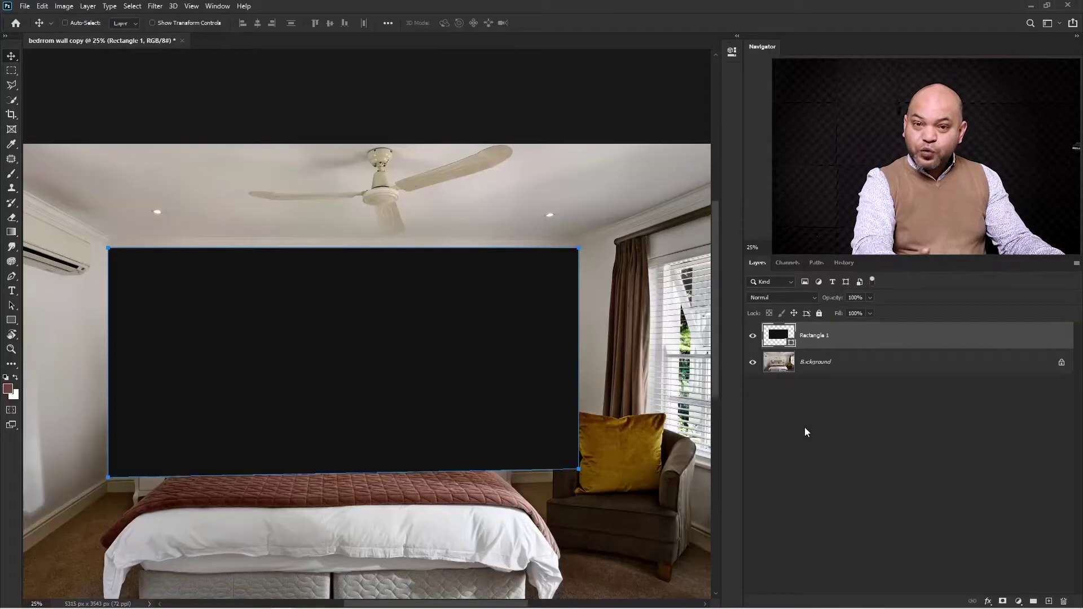
right_click(860, 337)
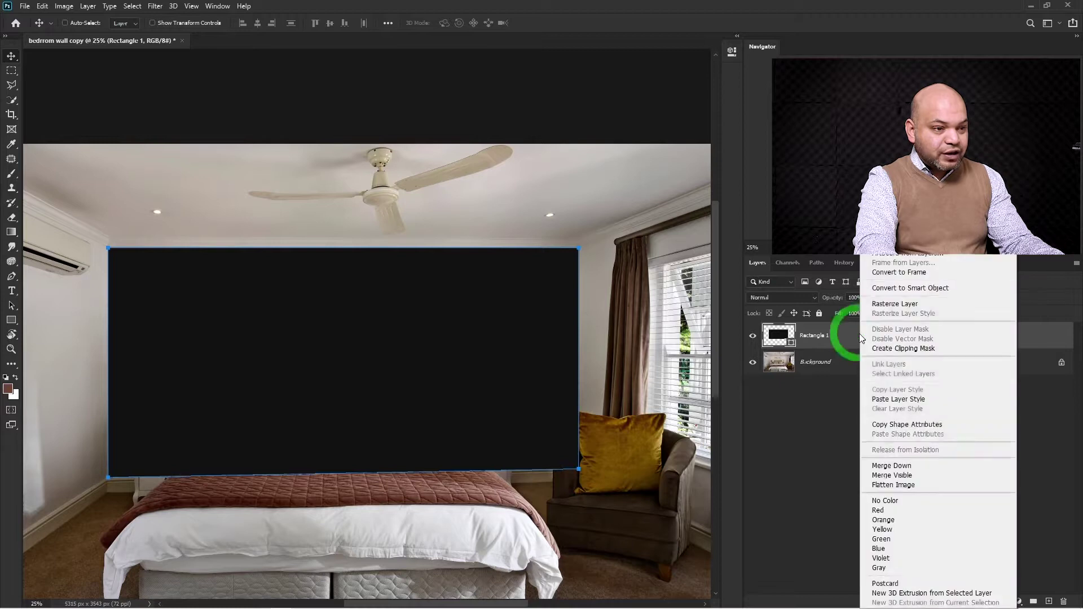
left_click(923, 294)
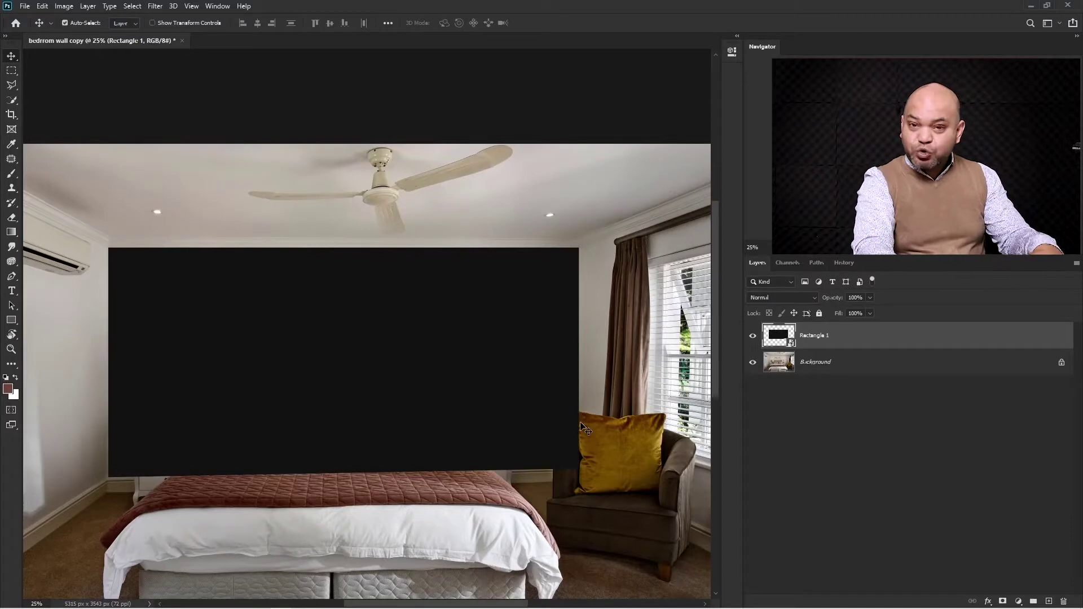
Duplicate Rectangle 1 and flip the copy horizontally about its right edge so it extends beyond the back wall's right corner
key("ctrl+j")
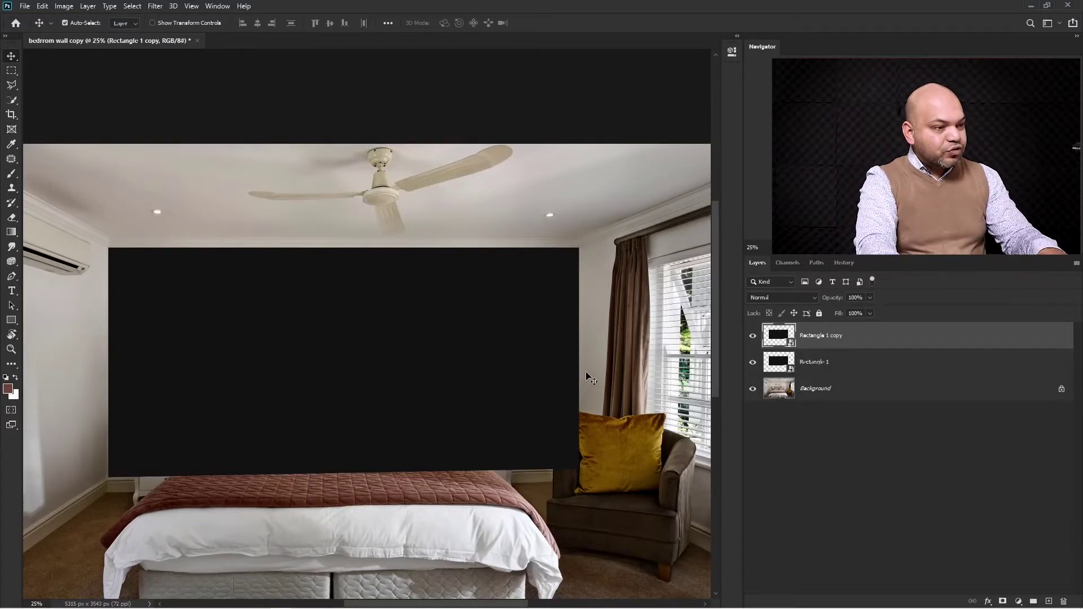
key("ctrl+t")
left_click(450, 401, "ctrl+alt")
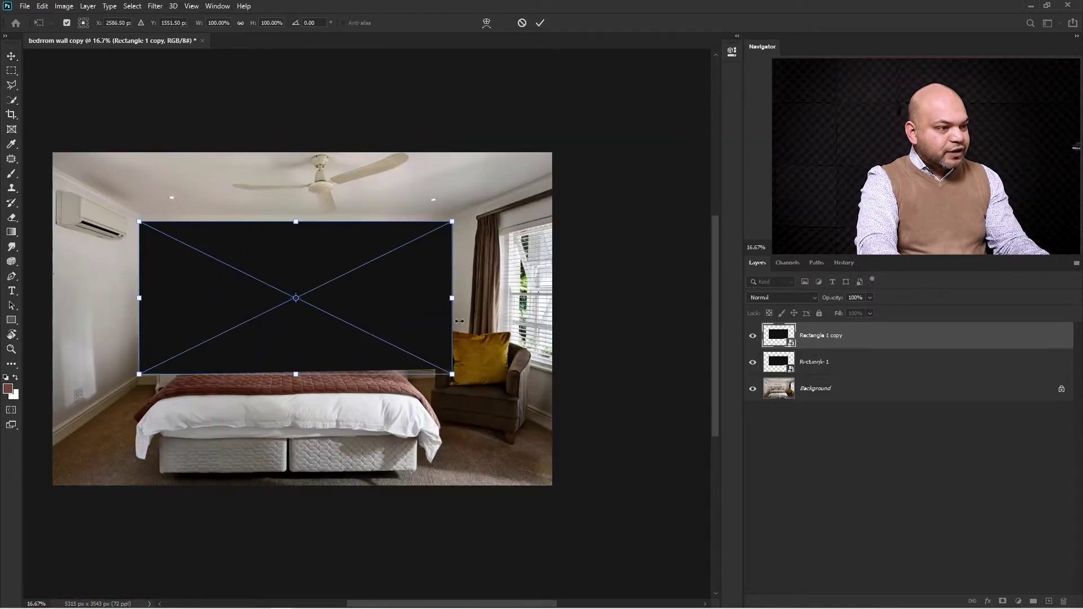
left_click_drag(296, 299, 451, 298)
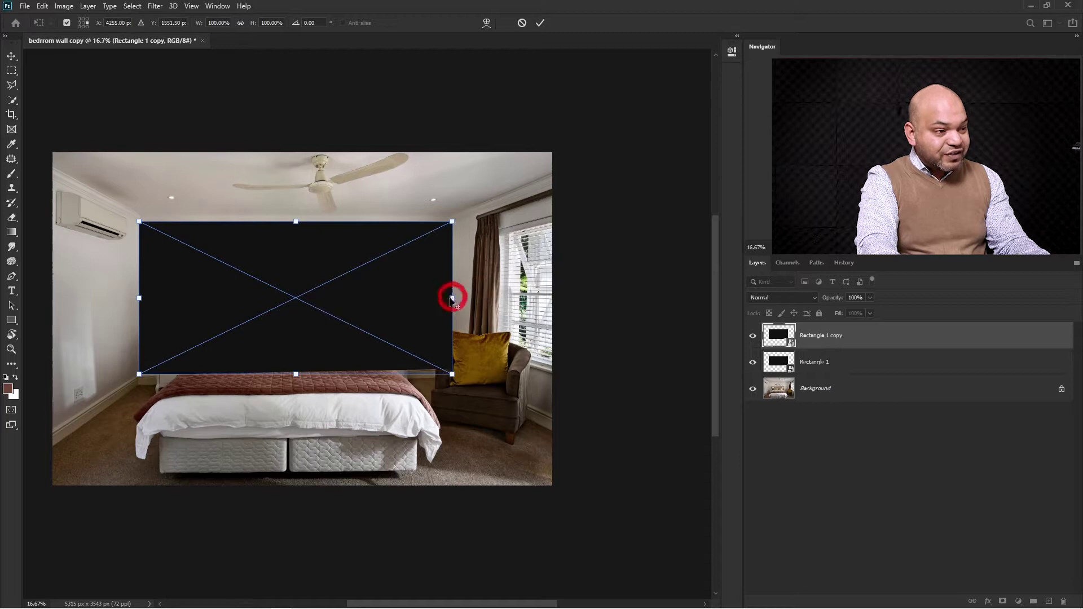
right_click(428, 301)
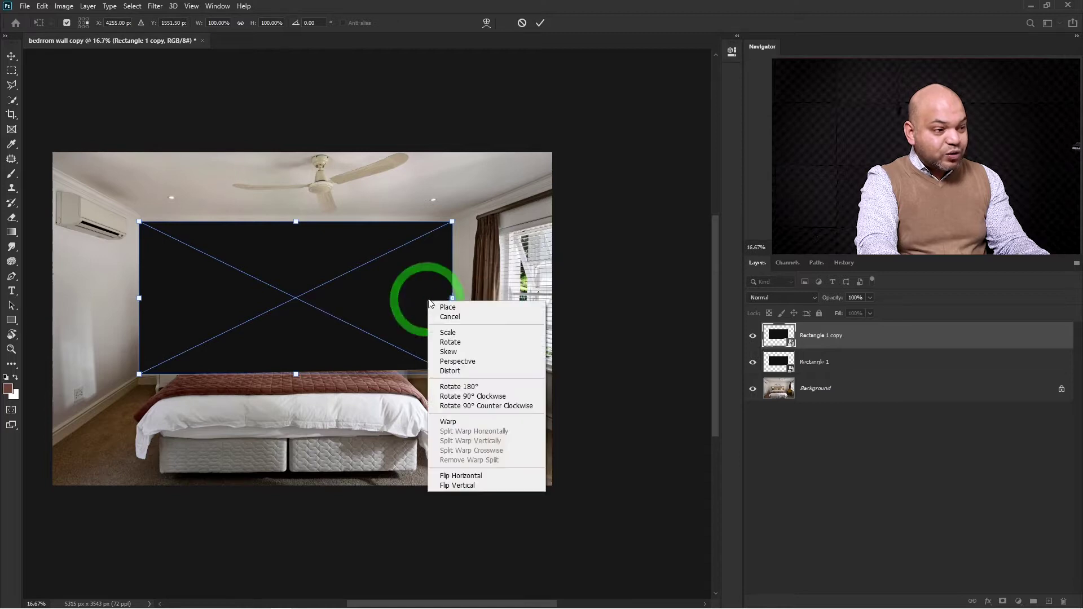
left_click(467, 477)
left_click_drag(521, 288, 440, 282)
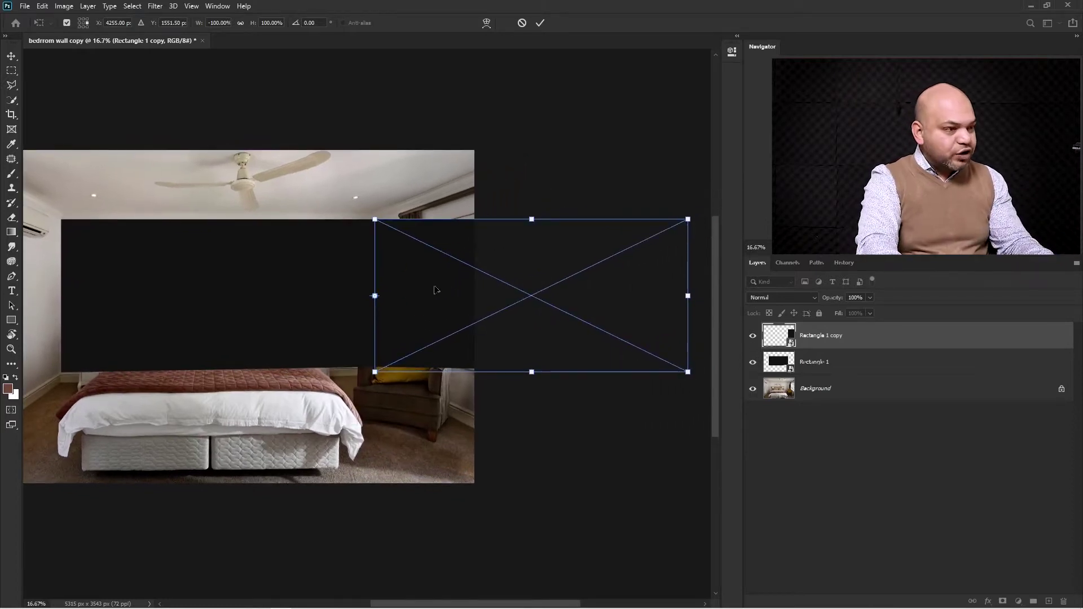
scroll(427, 290, "right", 1)
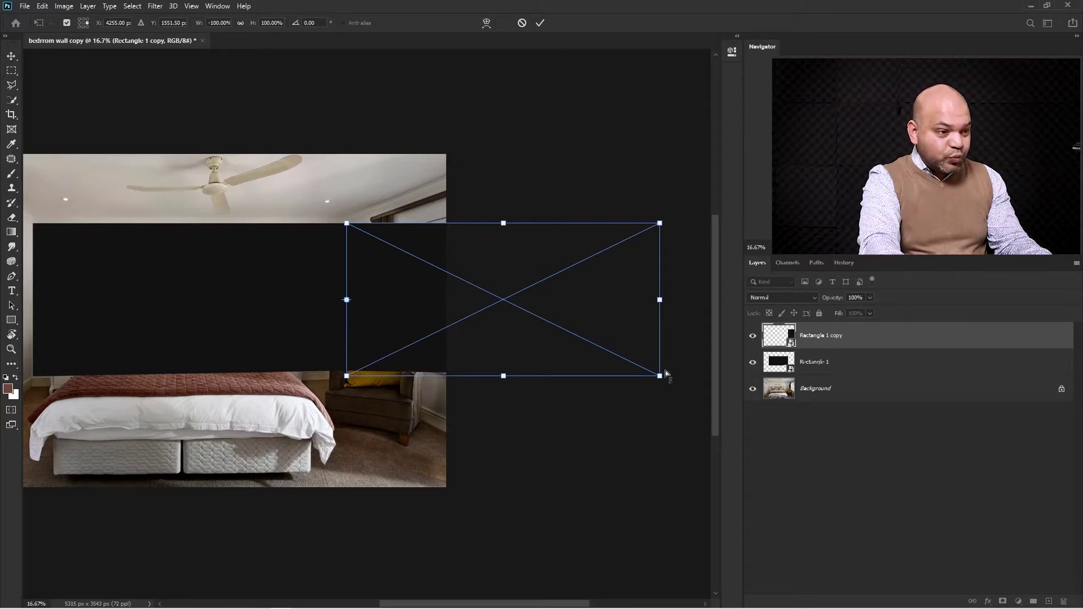
Stretch the copy's outer edge in perspective so it follows the right wall's ceiling and floor lines, and apply the transform
left_click_drag(661, 376, 660, 433)
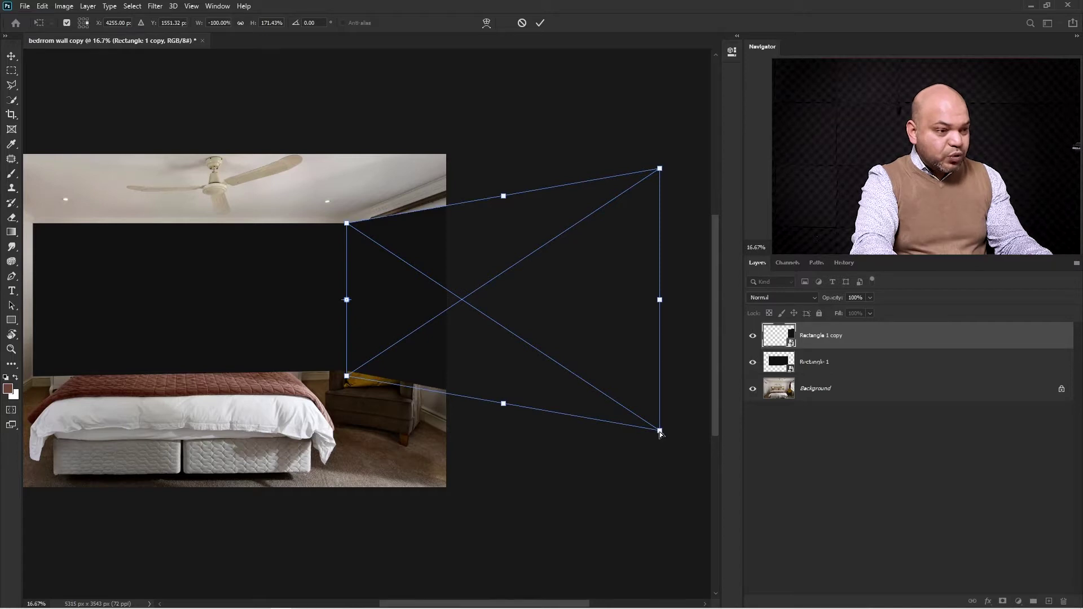
left_click_drag(660, 430, 660, 476)
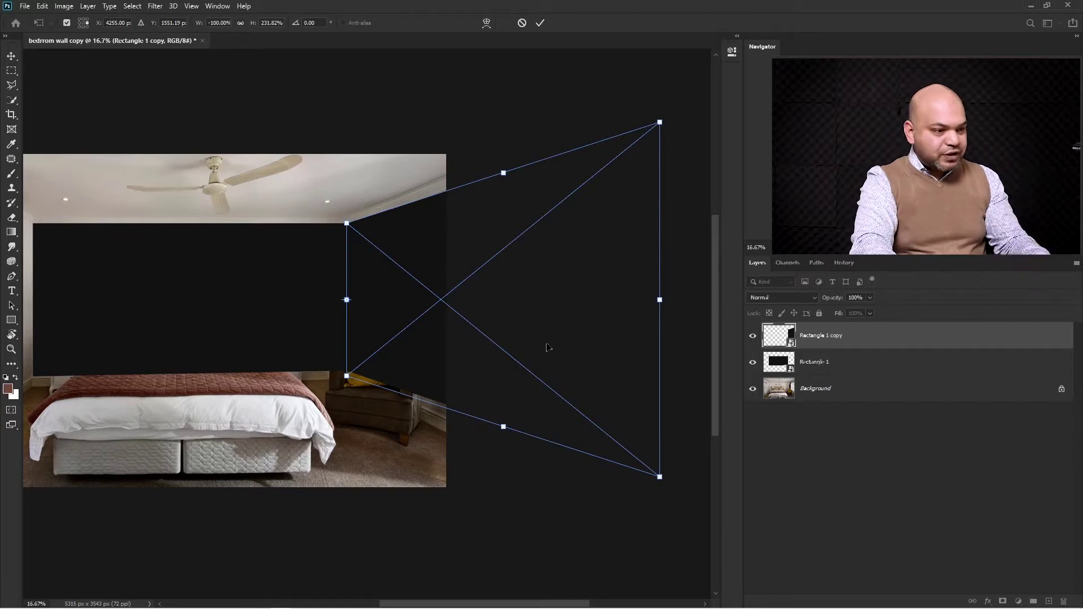
left_click_drag(661, 477, 665, 523)
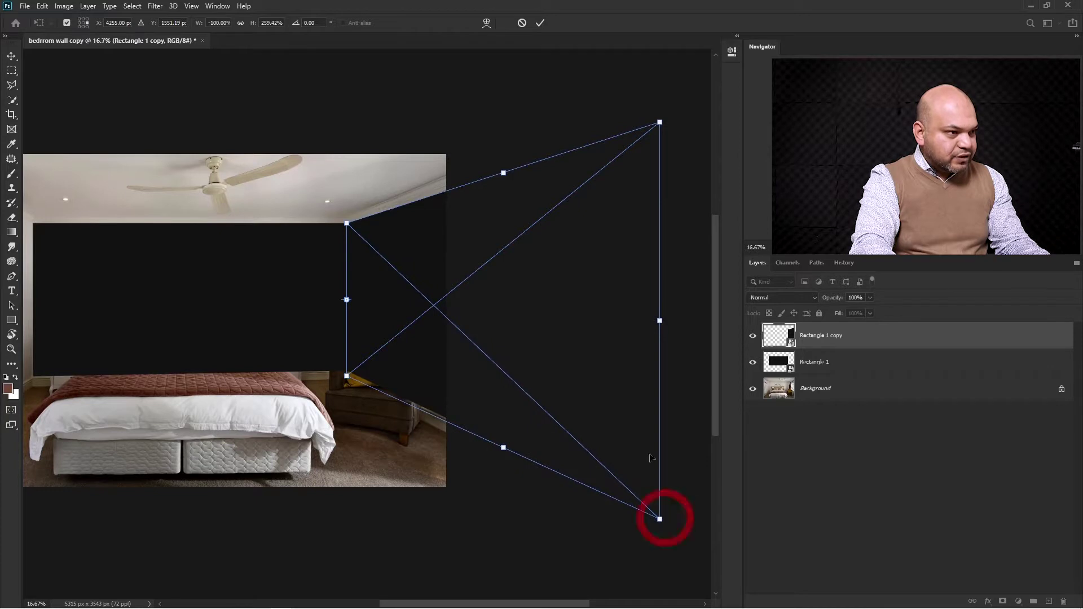
left_click(432, 254)
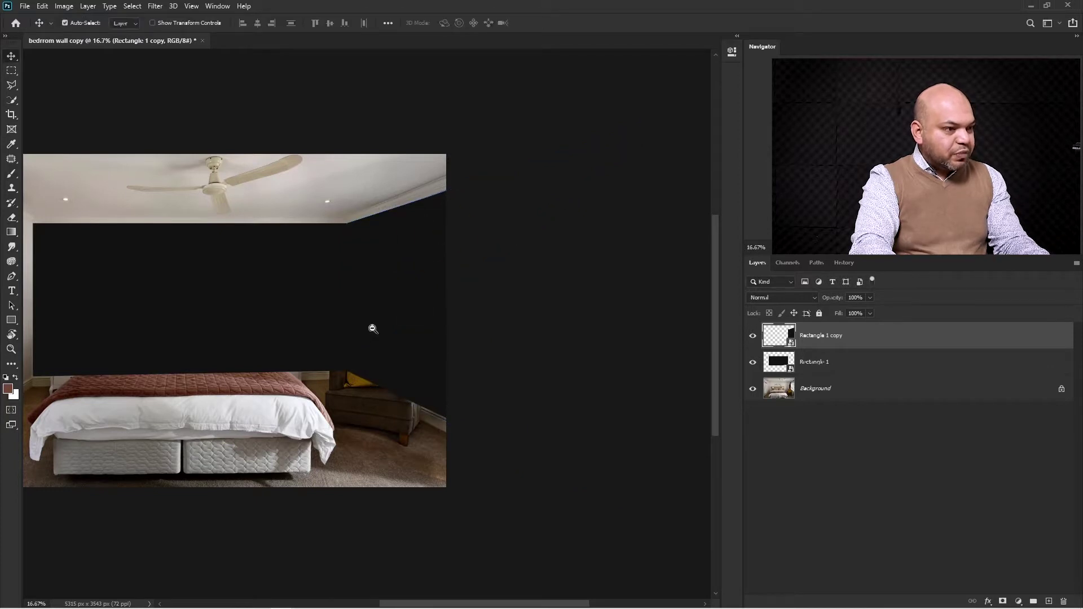
Duplicate Rectangle 1 again and flip the new copy horizontally about its left edge to cover the left wall
scroll(370, 339, "down", 1)
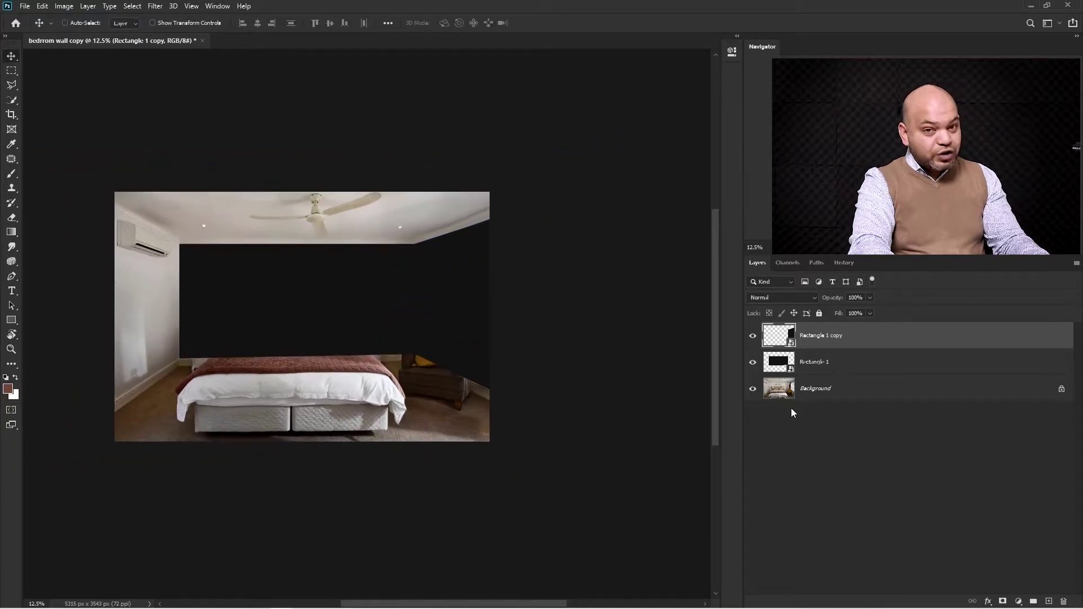
left_click(828, 375)
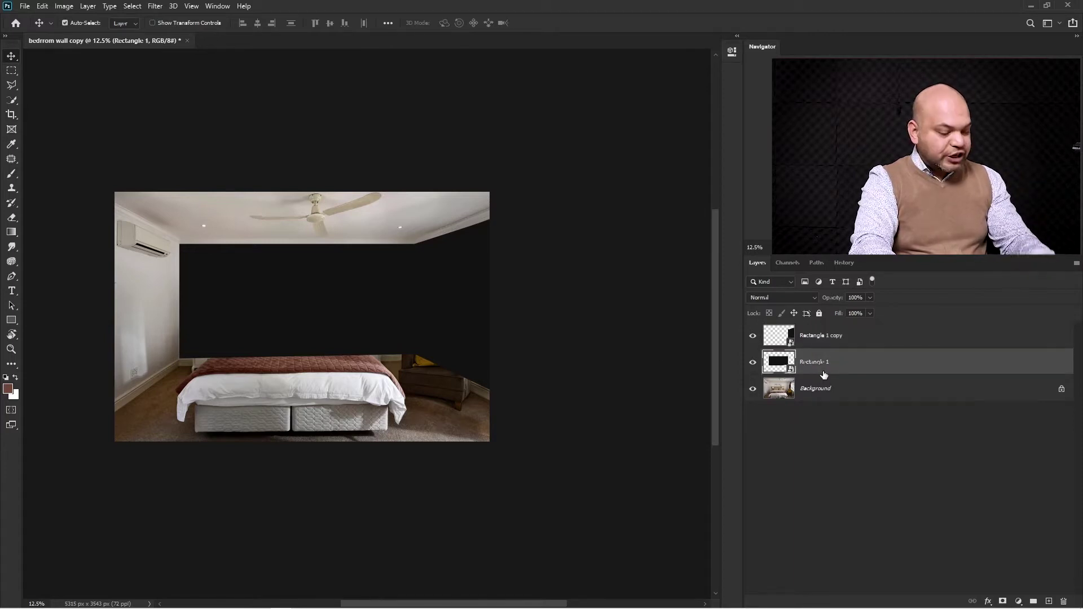
key("ctrl+j")
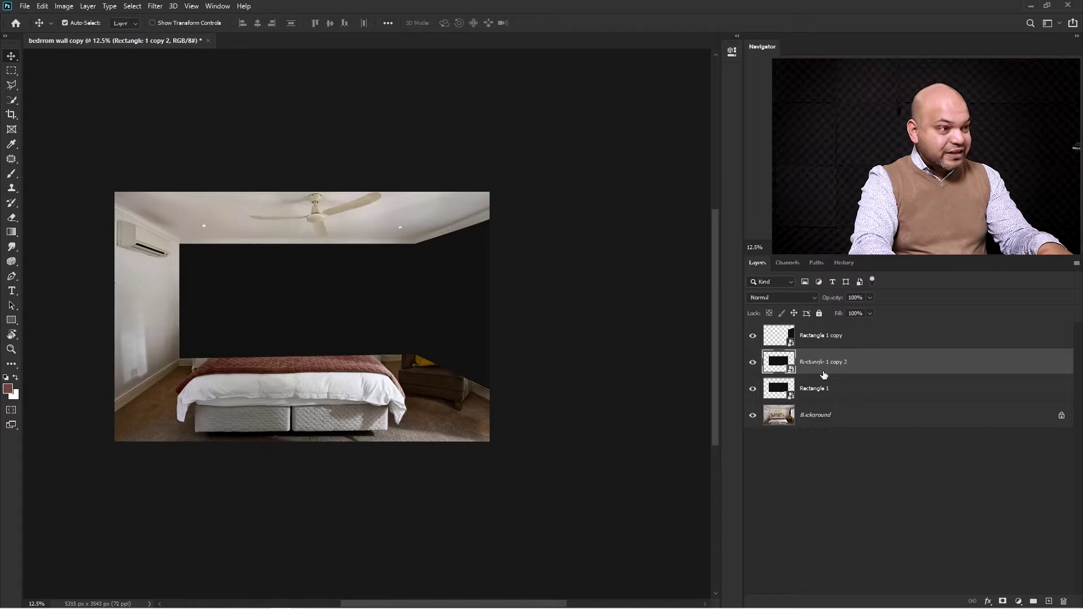
key("ctrl+t")
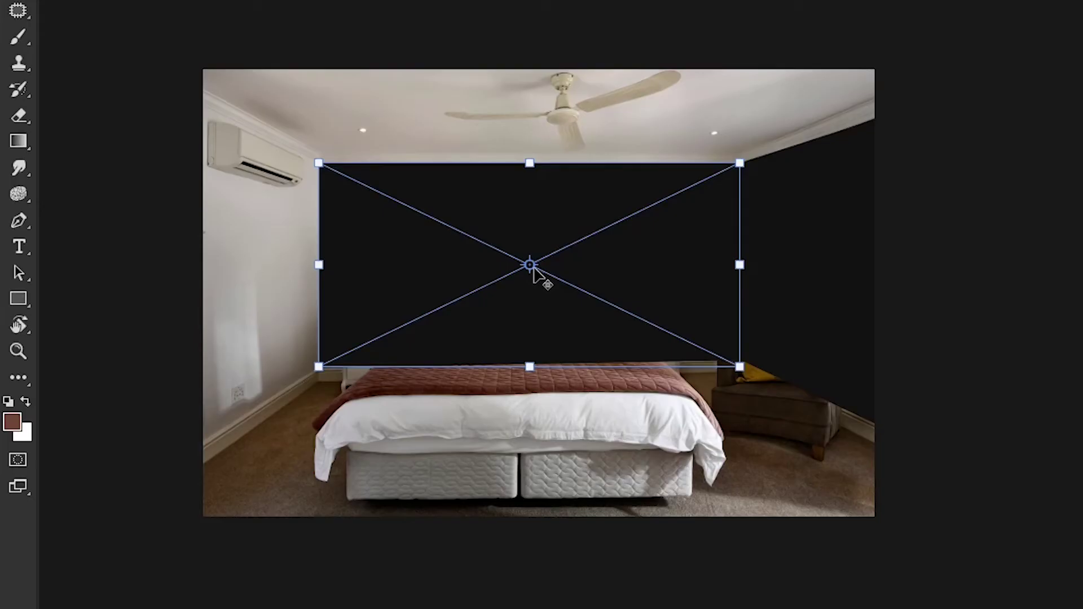
left_click_drag(535, 269, 327, 270)
right_click(404, 259)
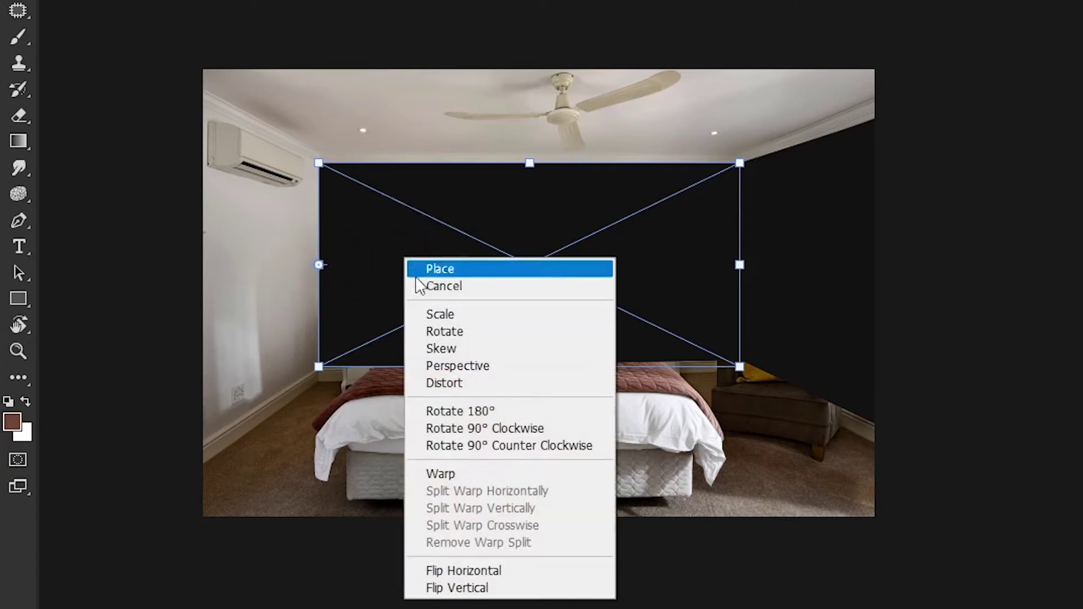
left_click(495, 571)
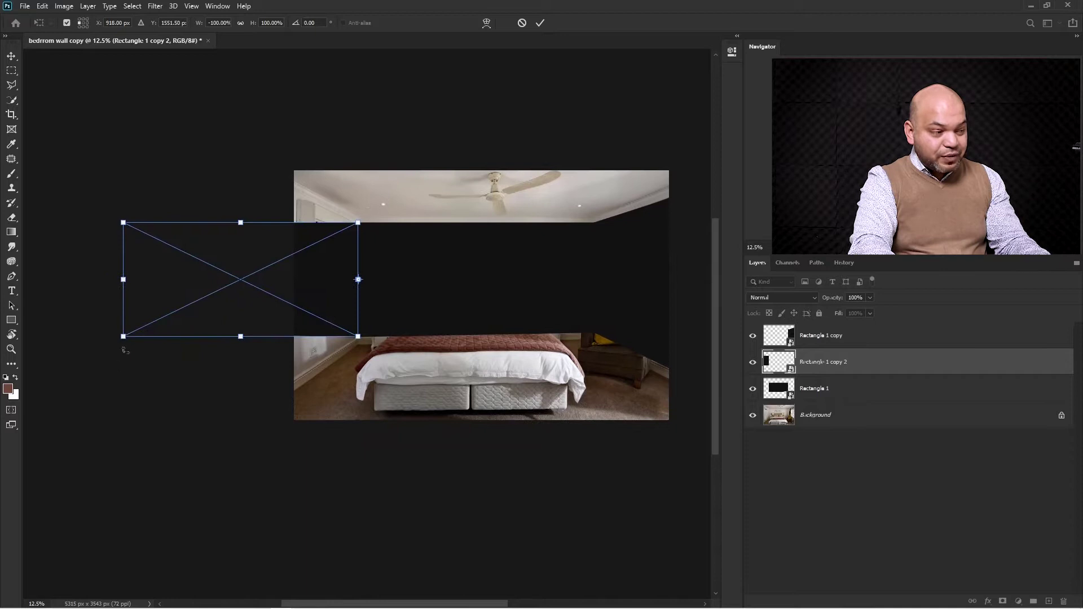
Stretch the left copy's outer edge in perspective to match the left wall, narrow it to about 56% width, and apply
left_click_drag(124, 338, 123, 508)
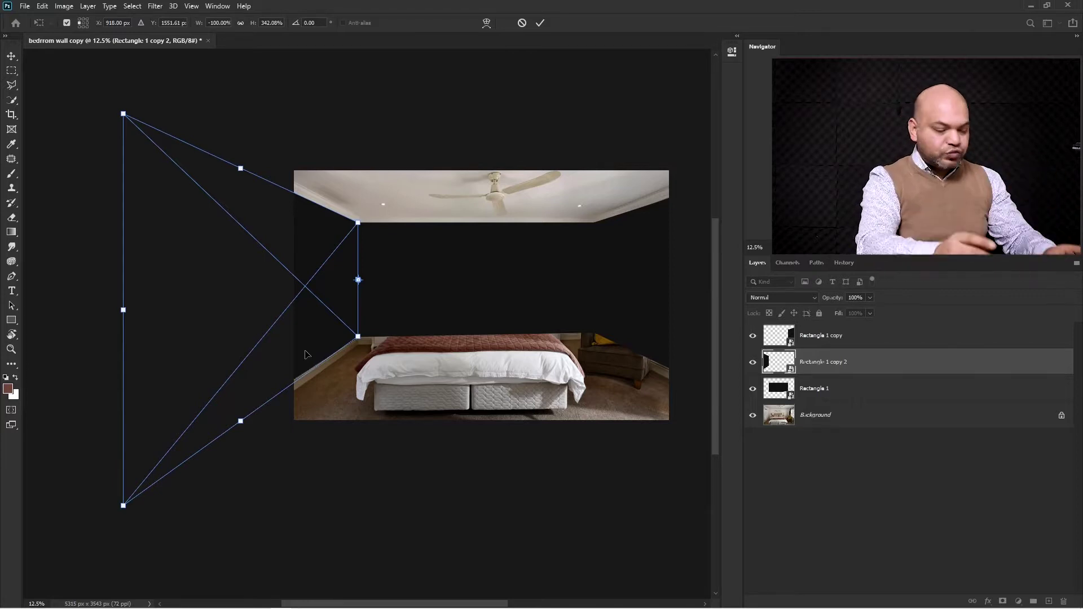
left_click_drag(123, 316, 225, 299)
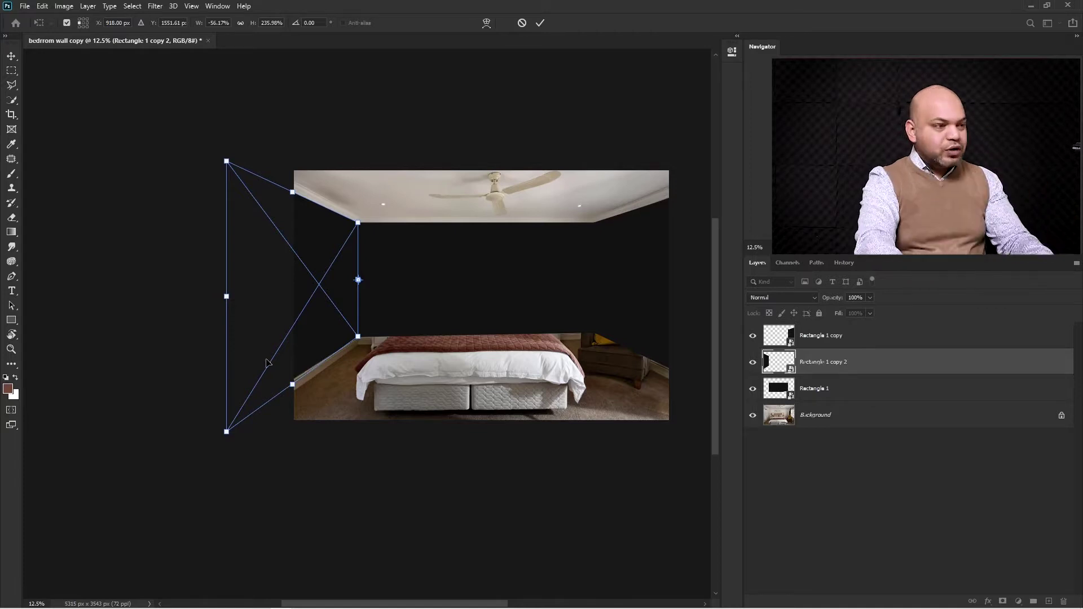
key("Return")
Narrow the right wall's Rectangle 1 copy by pulling its outer edge inward, and apply the transform
left_click(538, 271)
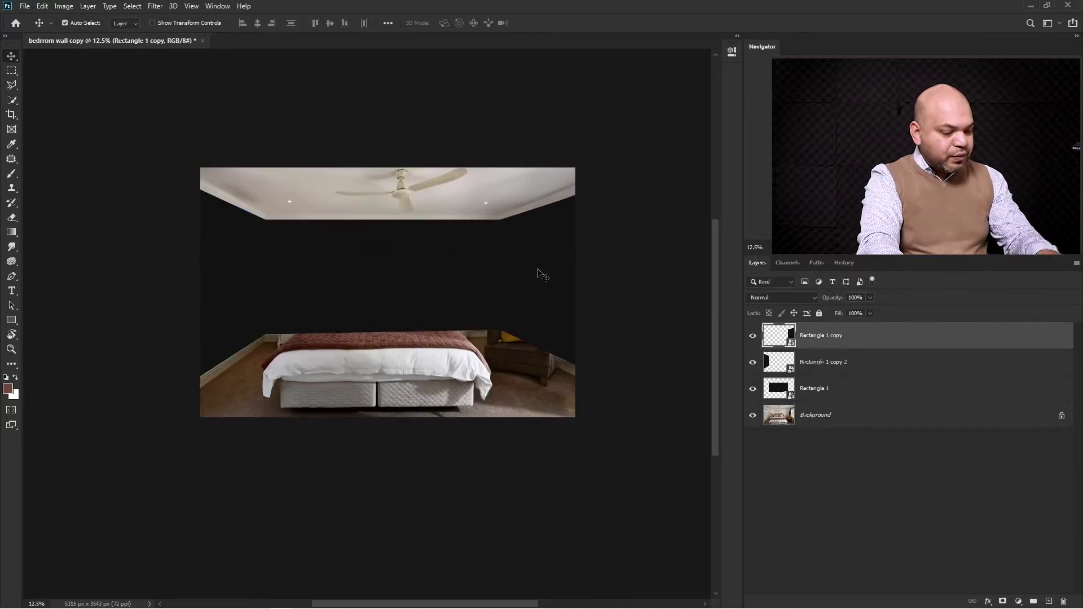
key("ctrl+t")
scroll(537, 275, "right", 3)
left_click(503, 267)
left_click_drag(648, 282, 558, 276)
double_click(491, 248)
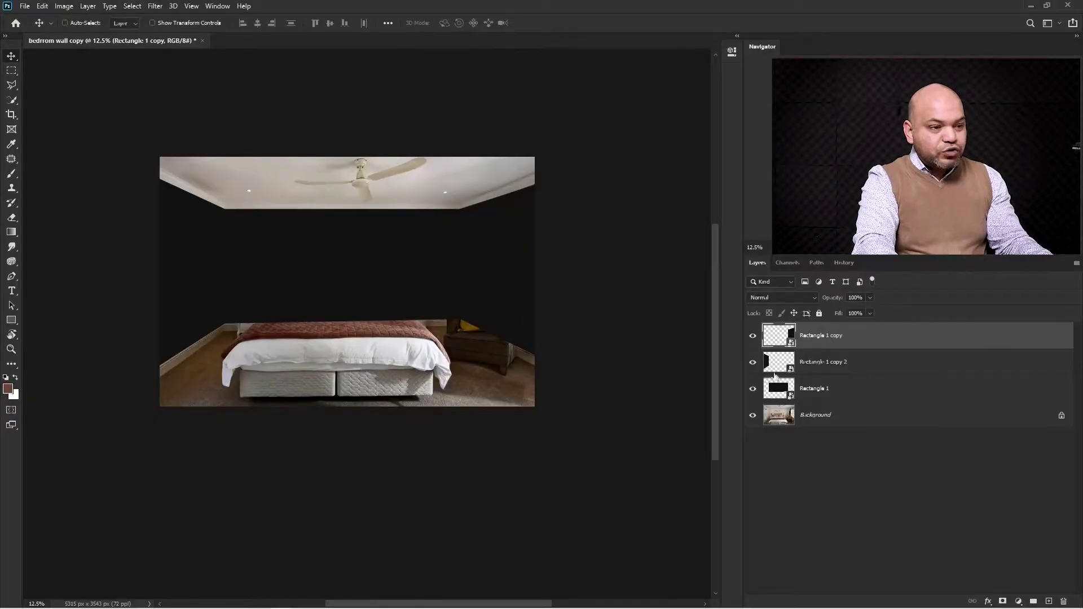
Group the three rectangle layers and name the group Wallpaper
left_click(849, 390, "shift")
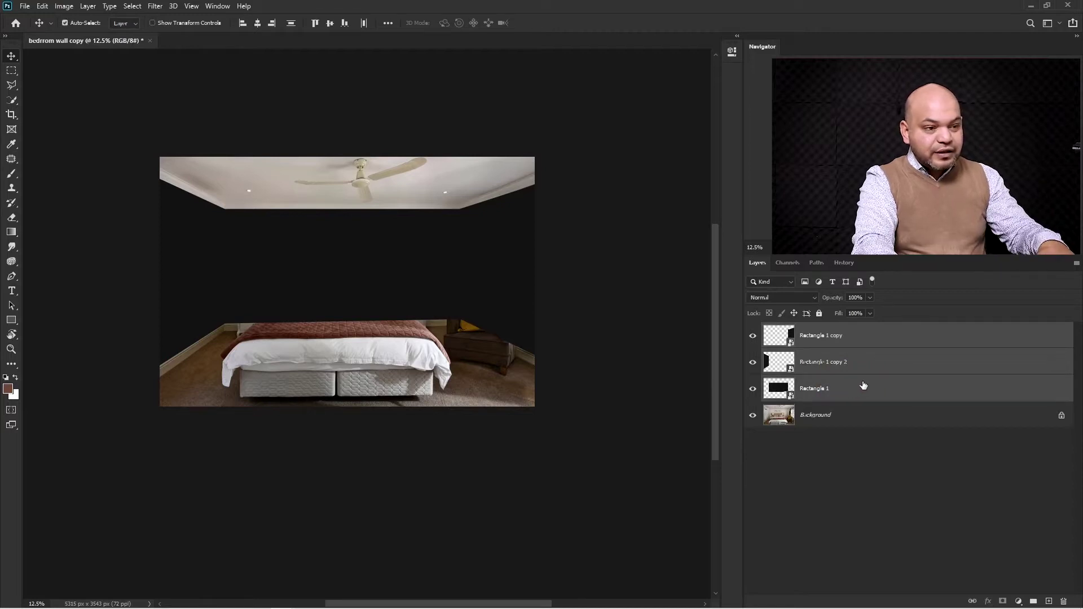
key("ctrl+g")
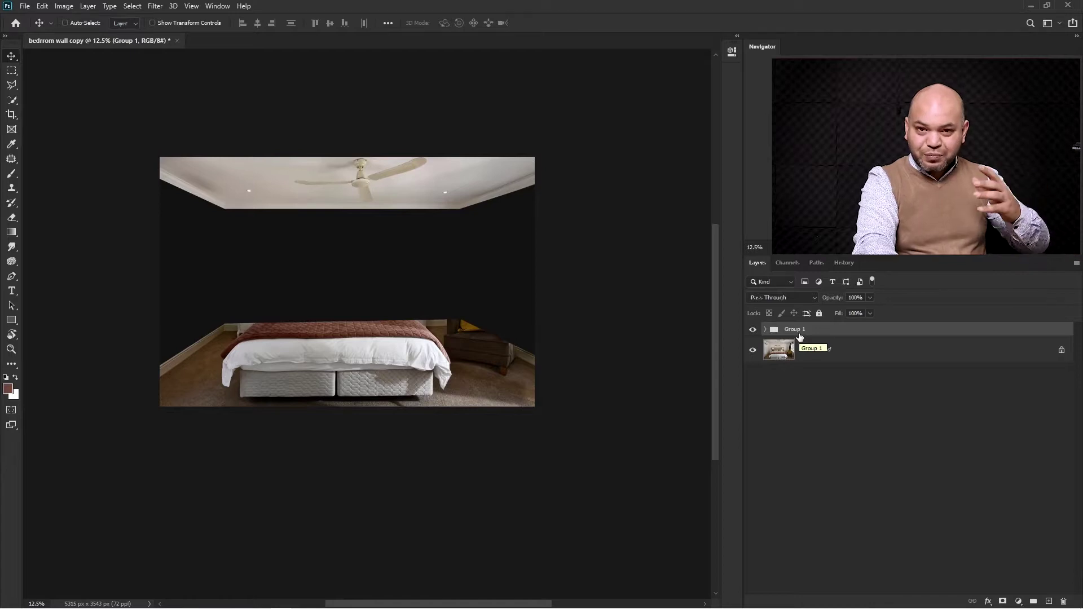
double_click(795, 330)
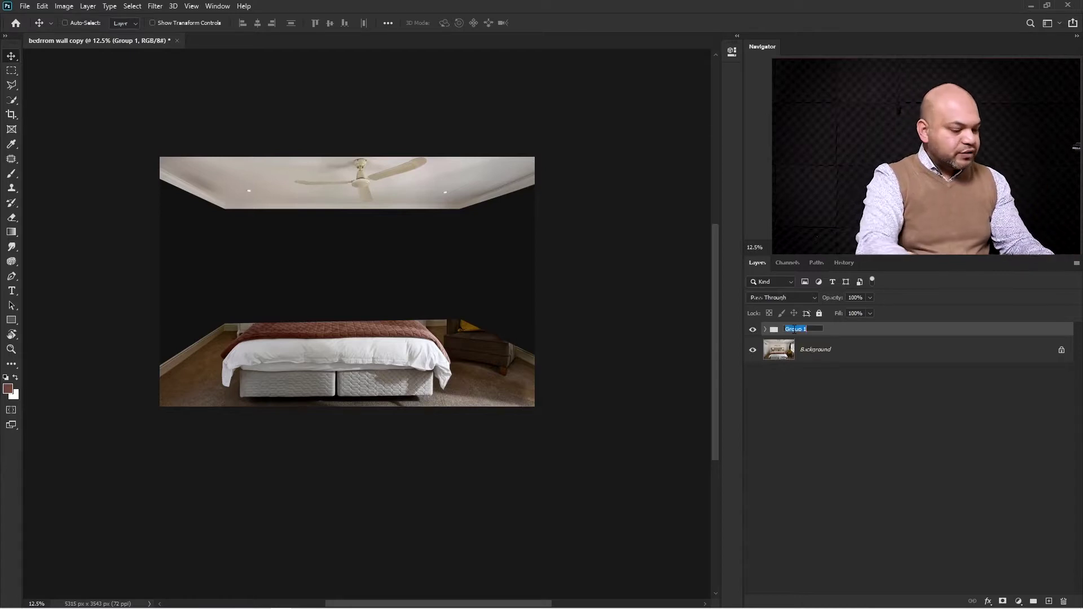
type("Wallpaper")
key("Return")
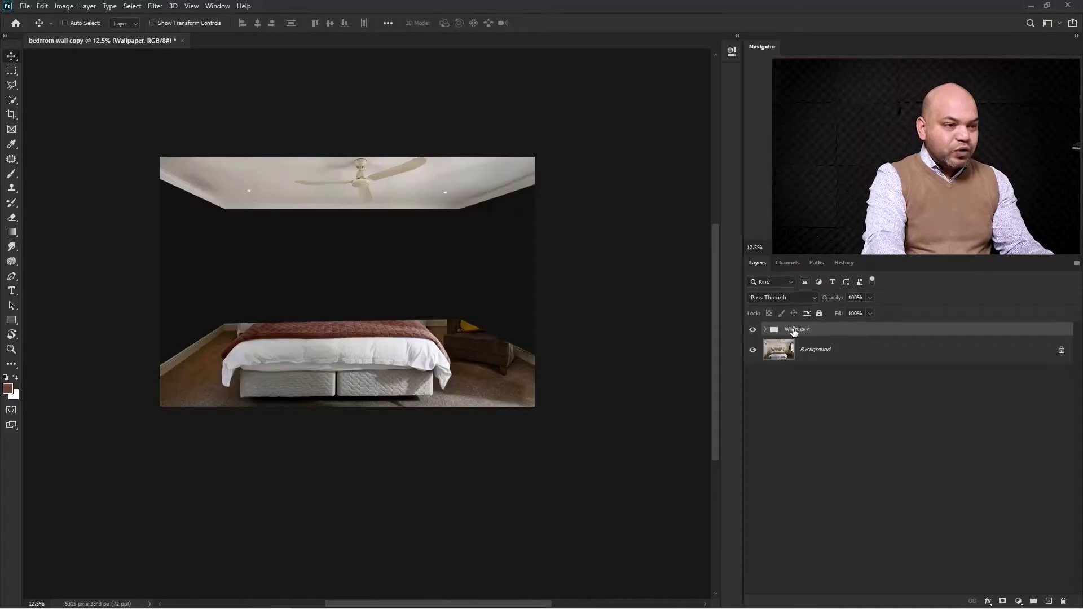
Expand the Wallpaper group and open the contents of the Rectangle 1 smart object for editing
left_click(765, 330)
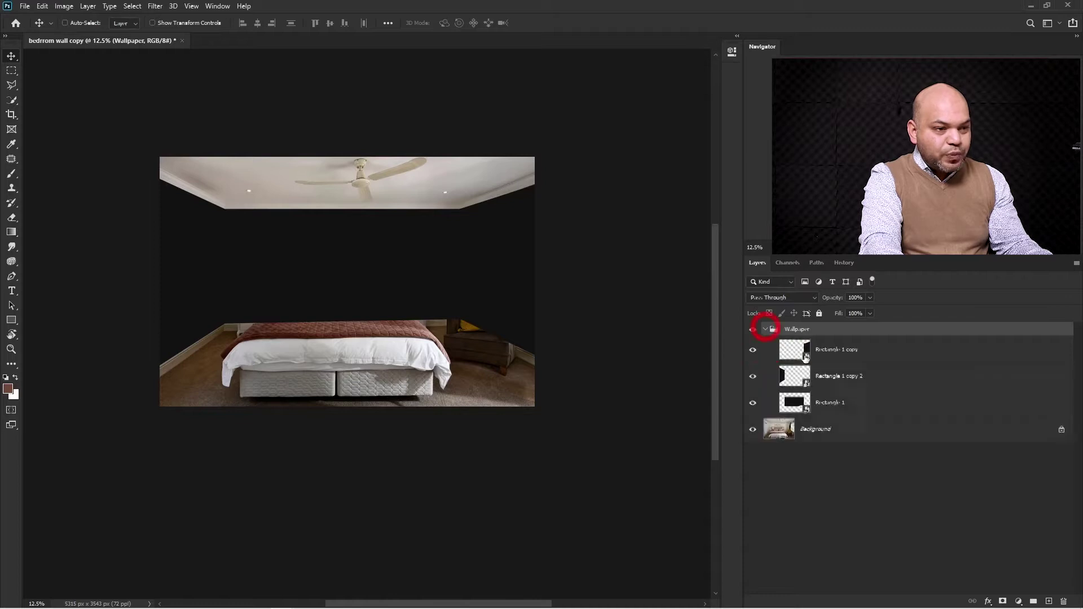
left_click(795, 404)
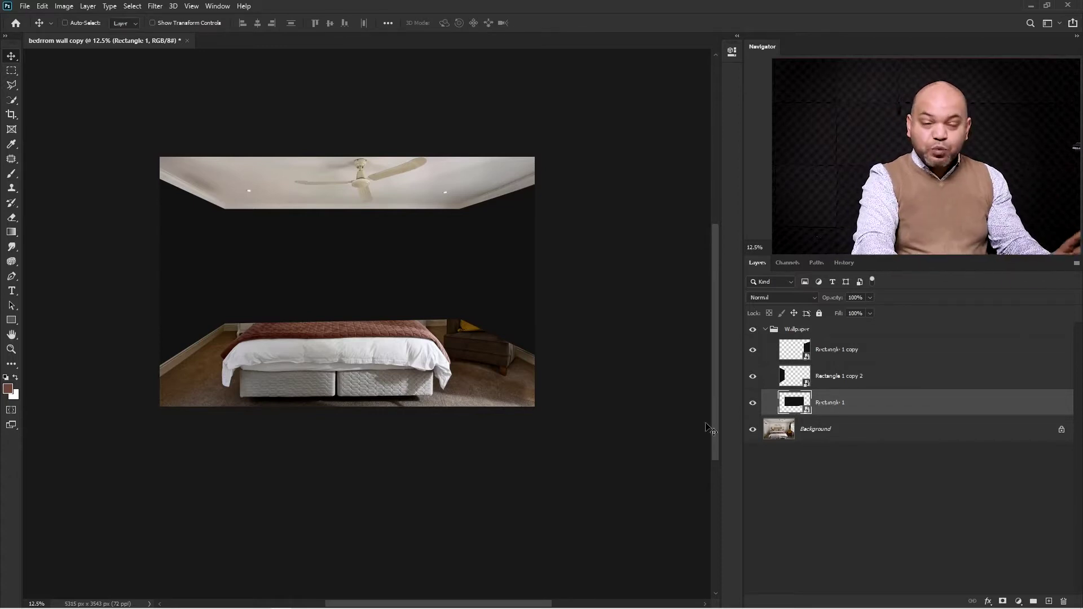
double_click(795, 404)
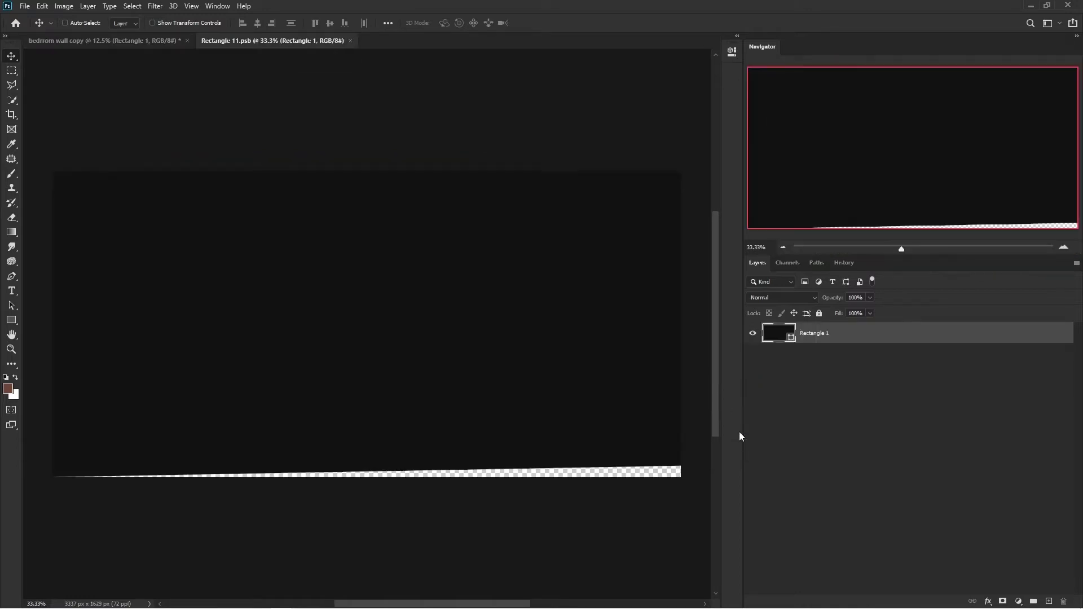
key("h")
double_click(999, 334)
left_click(539, 387)
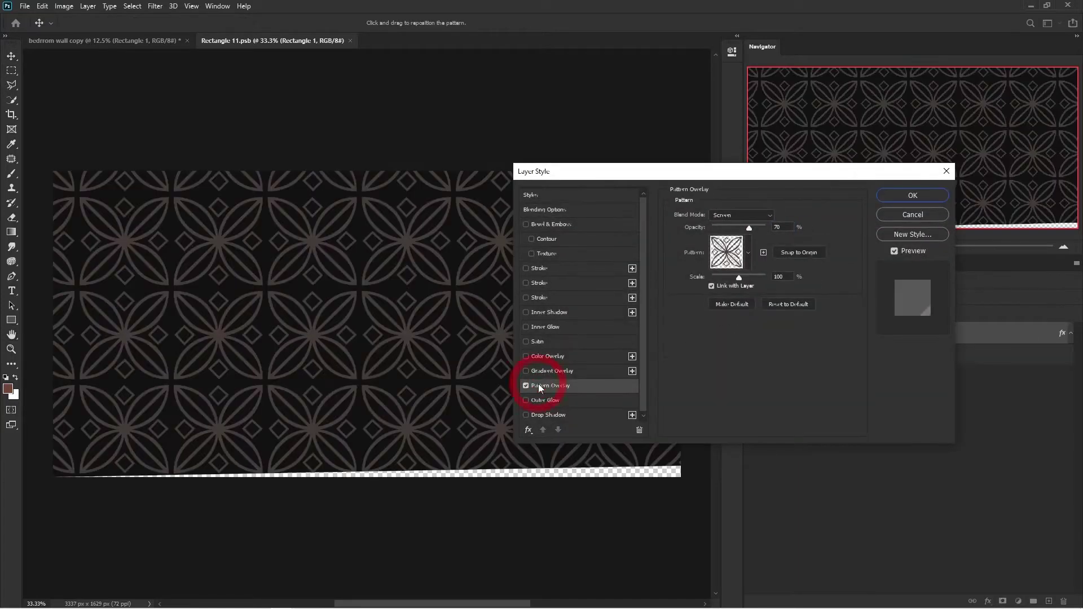
left_click(747, 261)
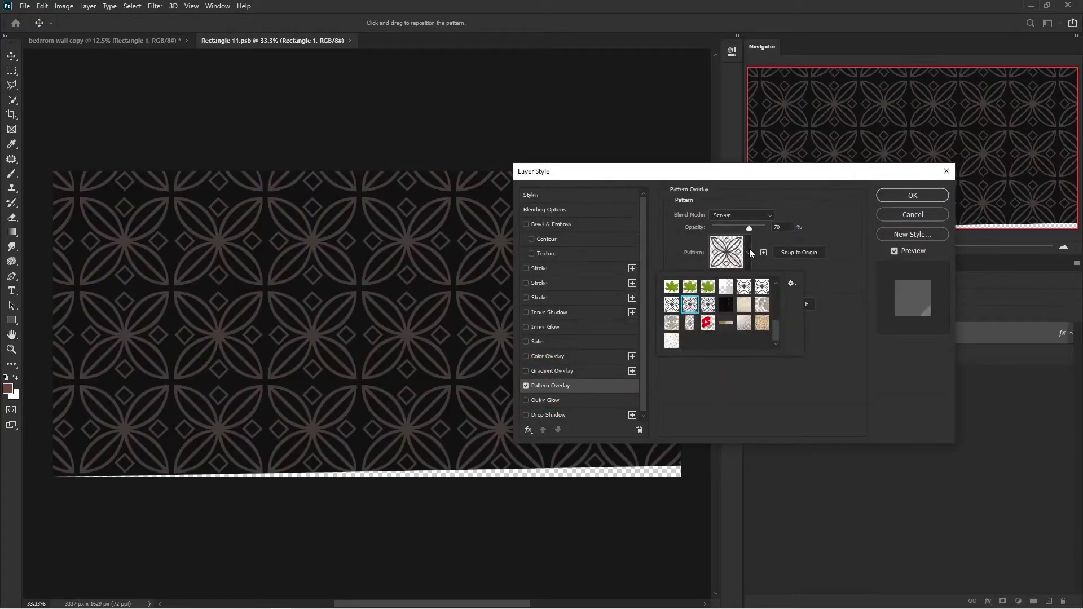
left_click(745, 325)
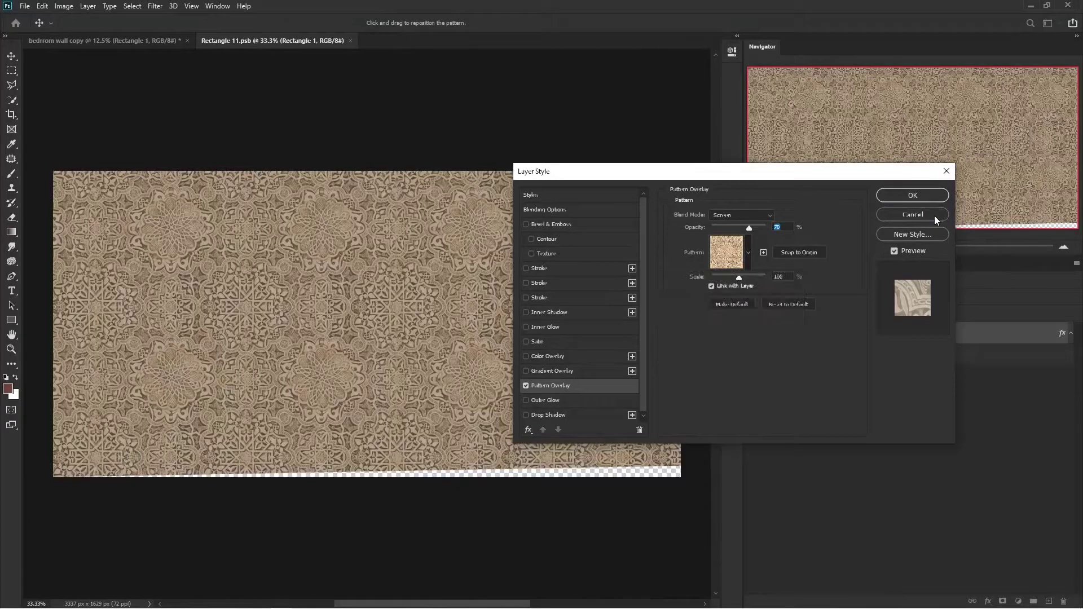
left_click(932, 217)
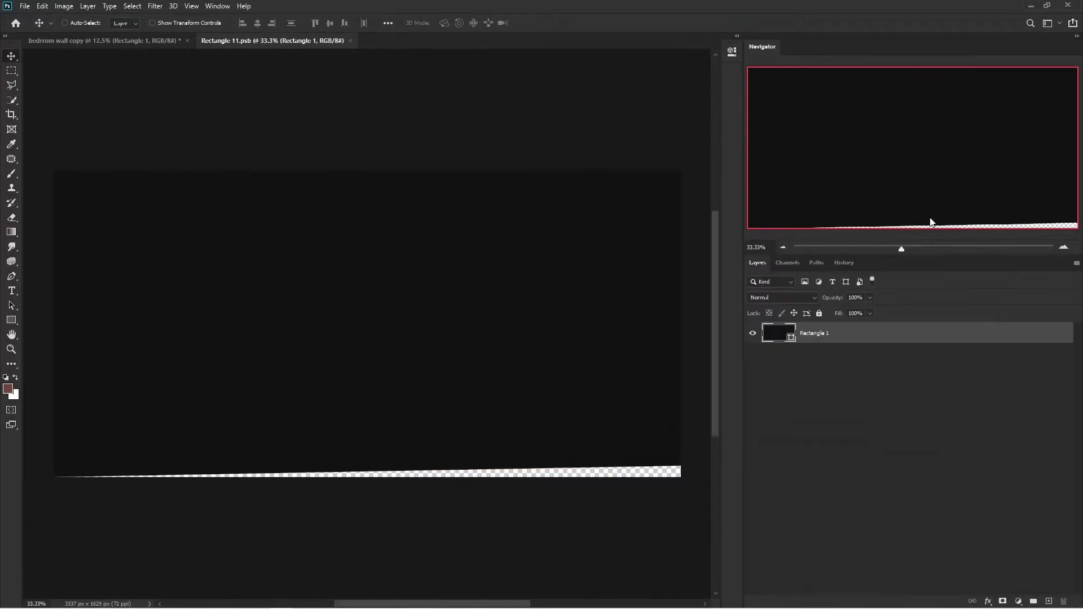
Open the Santa+Clara+10m+x+53cm+Matt+Paste+the+Wall+Wallpaper+Roll.jpg image from the sample folder
key("ctrl+o")
left_click(389, 168)
left_click(361, 180)
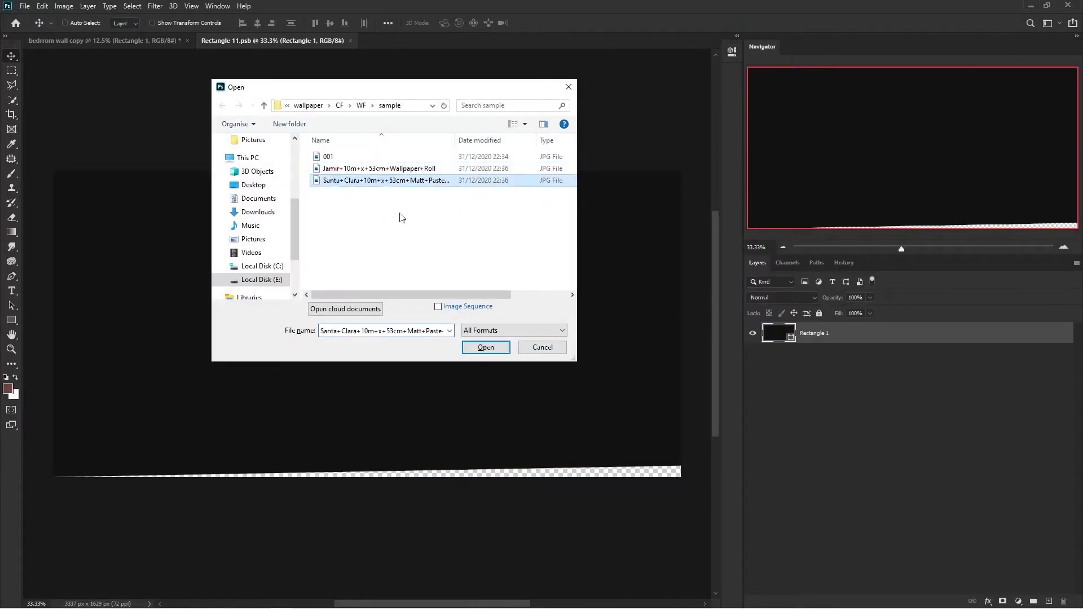
left_click(485, 347)
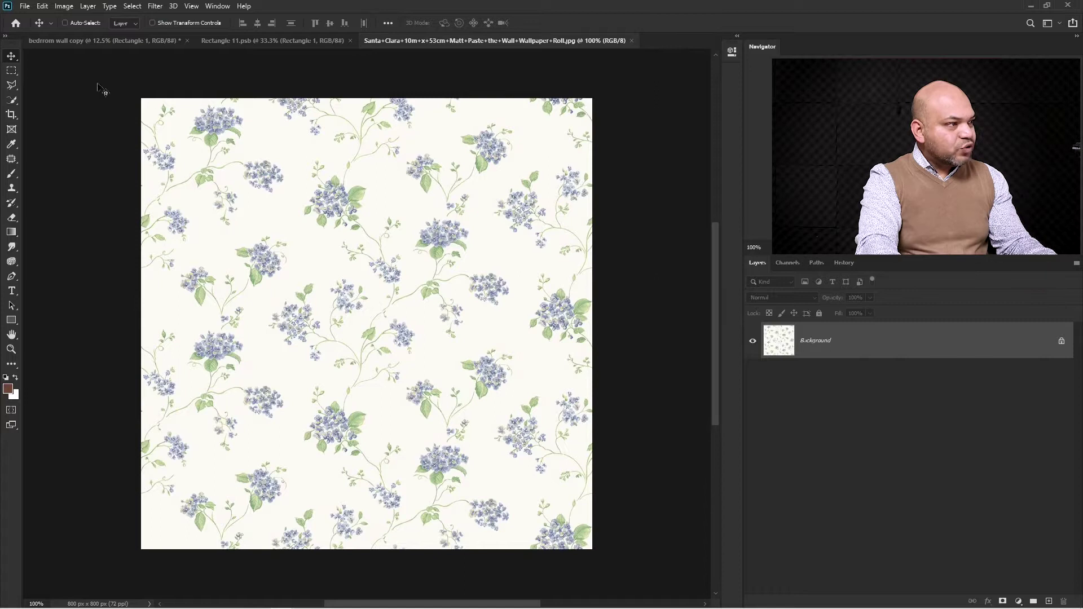
Define the floral wallpaper image as a pattern named 123 and close the image
left_click(42, 5)
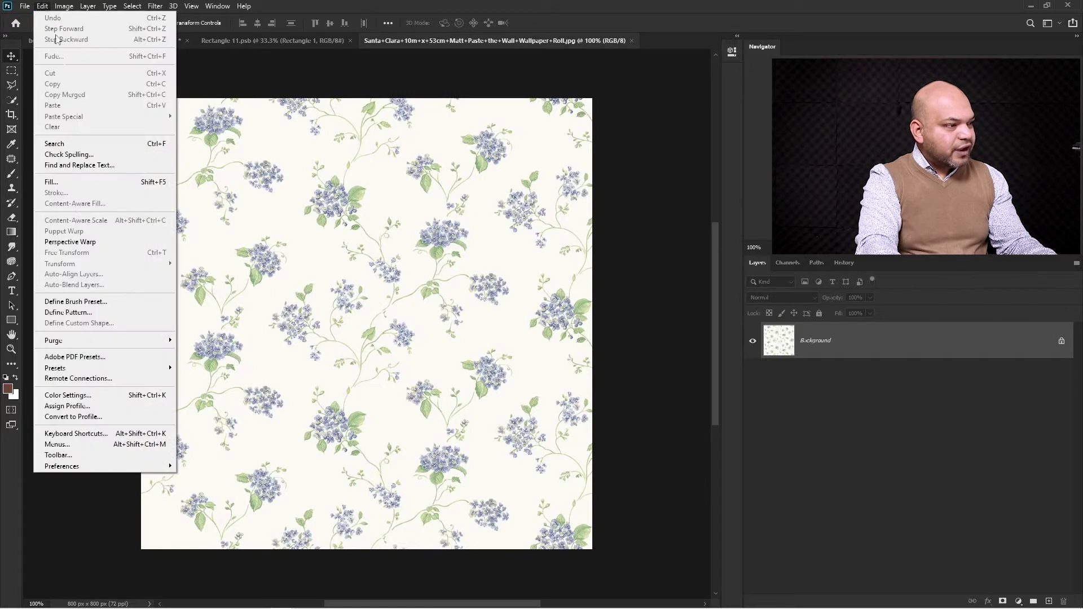
left_click(73, 312)
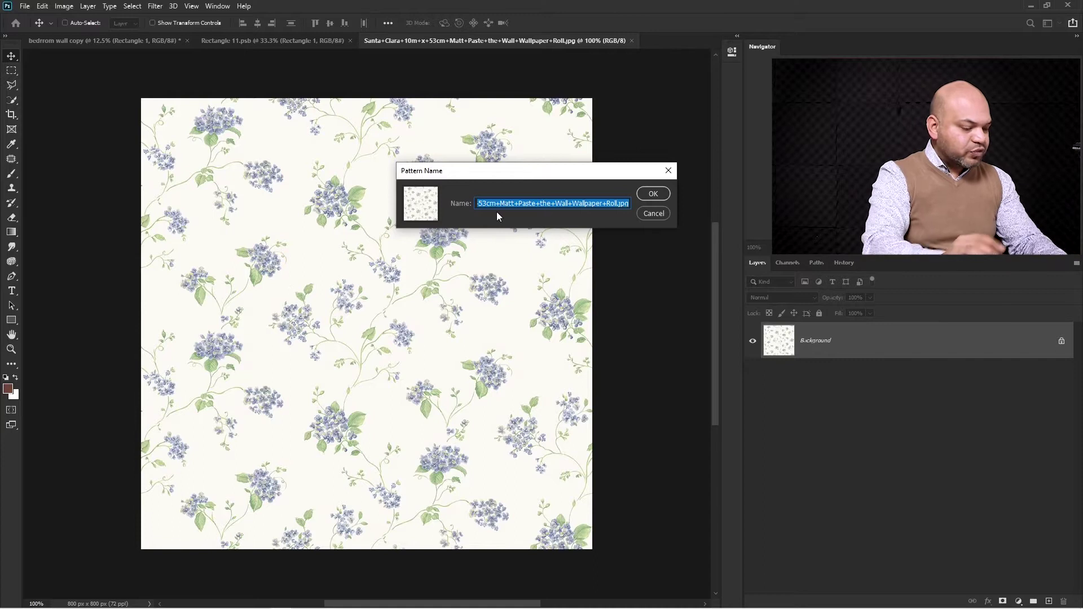
type("123")
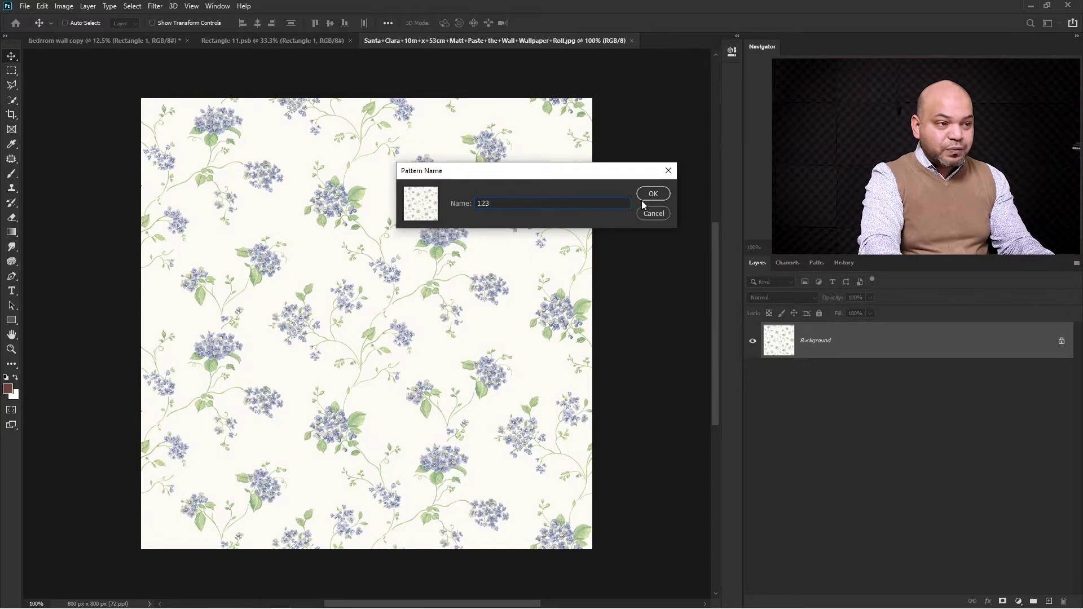
left_click(650, 196)
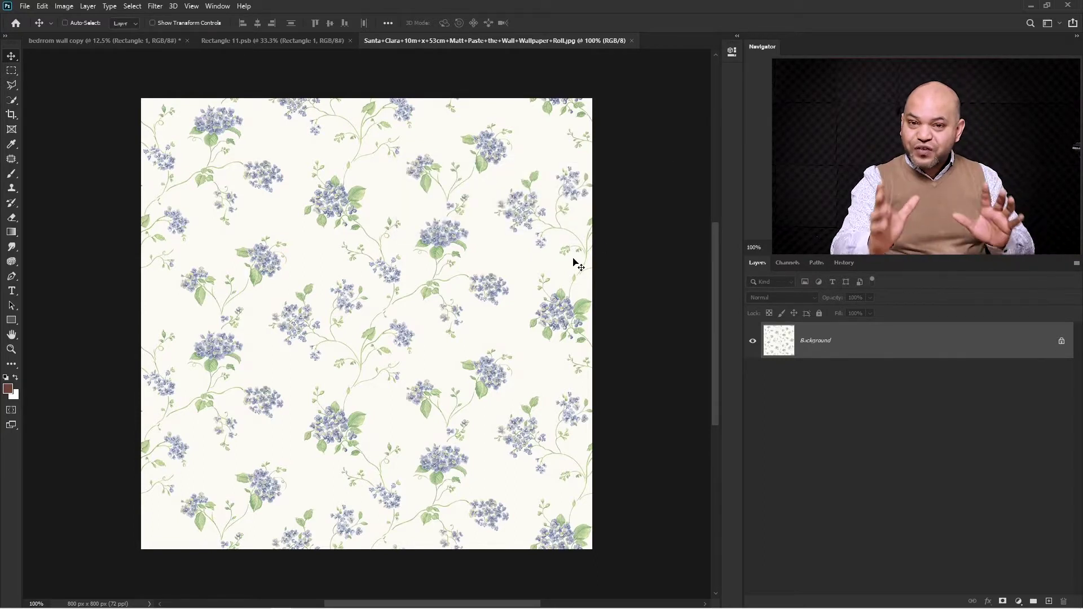
key("ctrl")
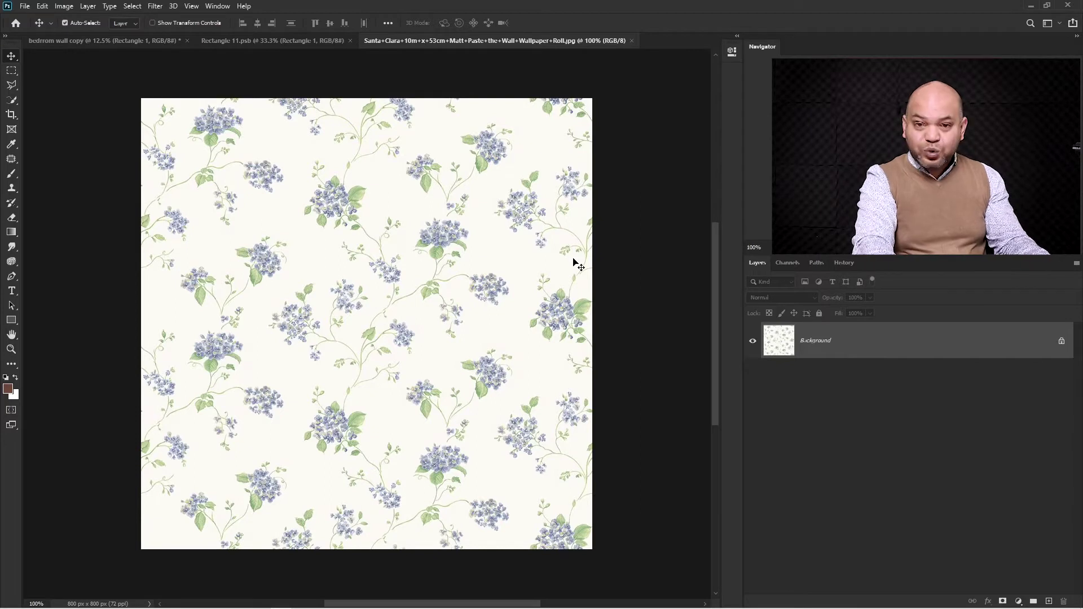
key("ctrl+w")
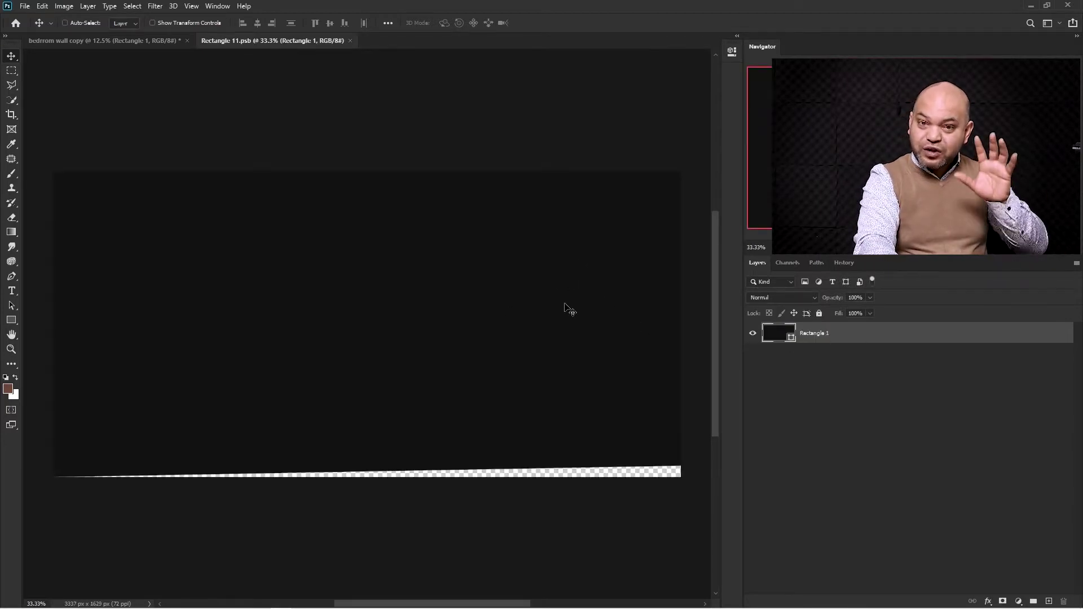
Add a Pattern Overlay effect to the Rectangle 1 layer using the newly defined floral pattern
double_click(1000, 339)
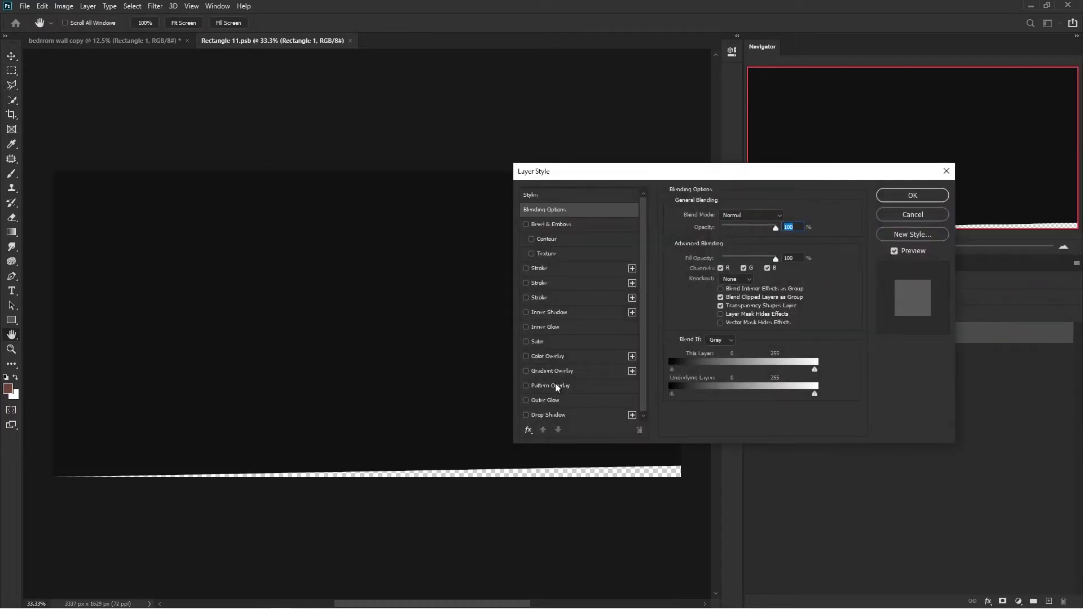
left_click(557, 385)
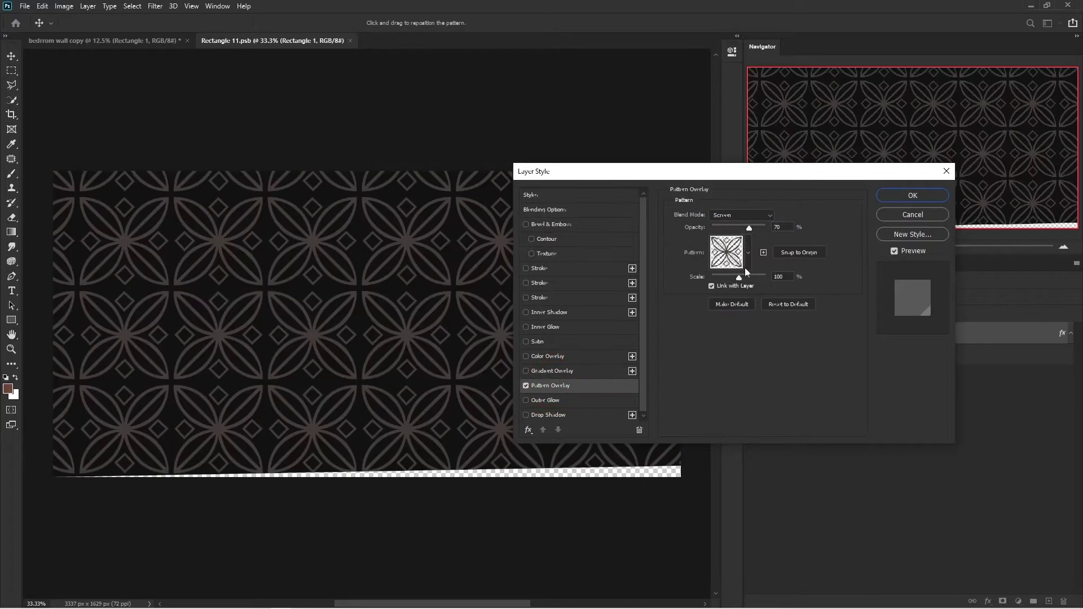
left_click(748, 253)
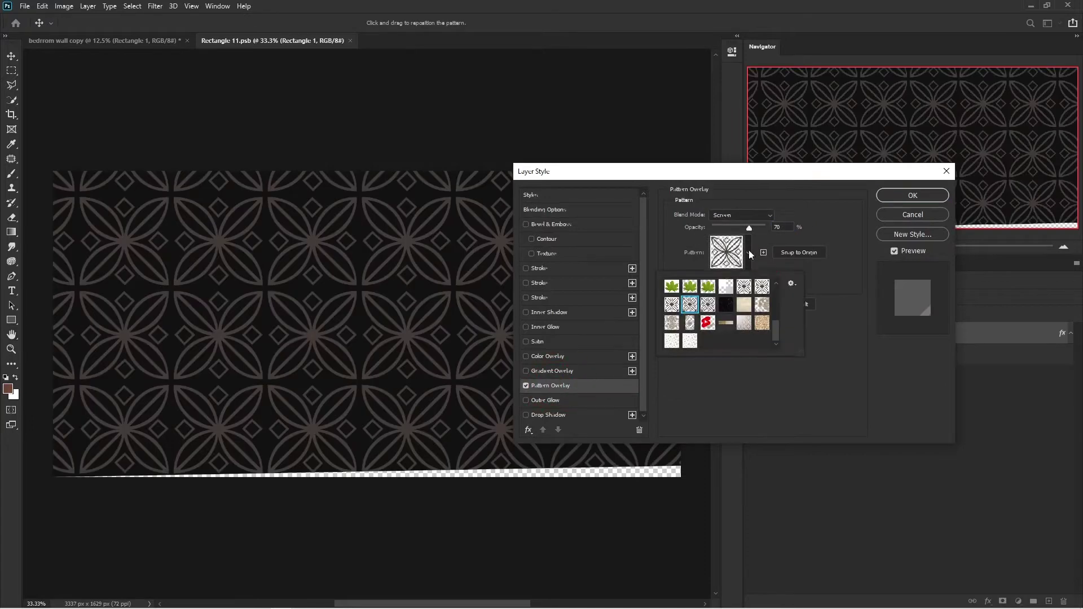
left_click(691, 341)
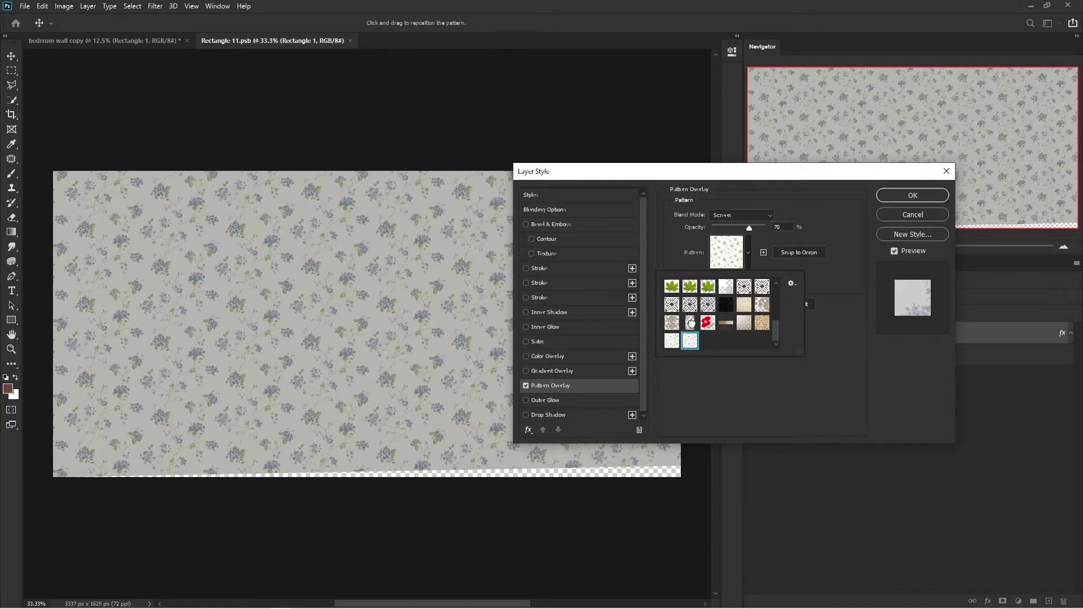
Try other patterns in the overlay, reselect the floral pattern, and enlarge its scale
left_click(690, 323)
left_click(747, 322)
left_click(762, 323)
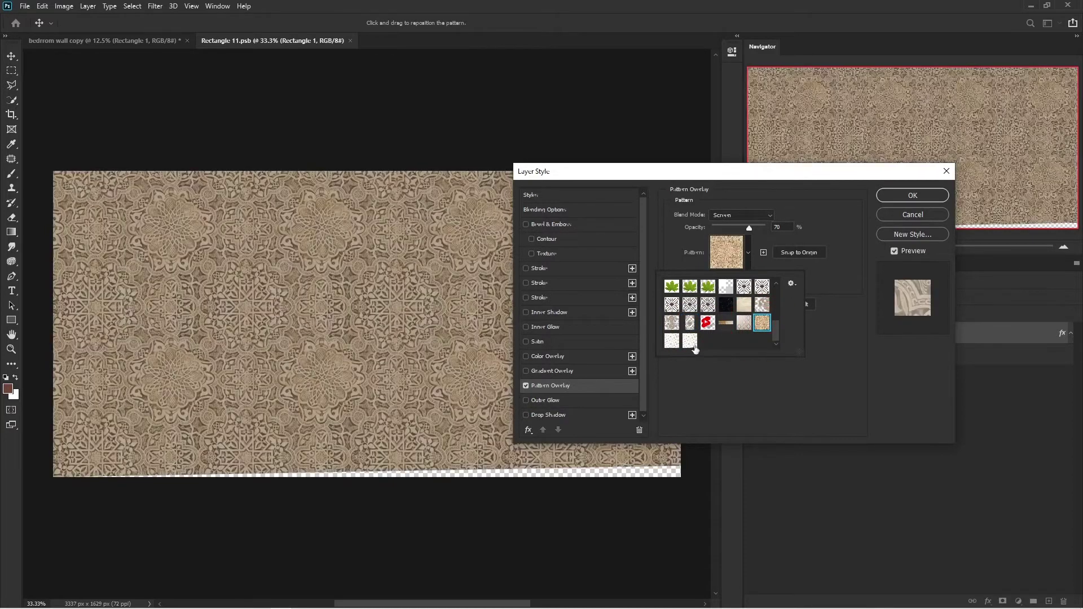
left_click(691, 342)
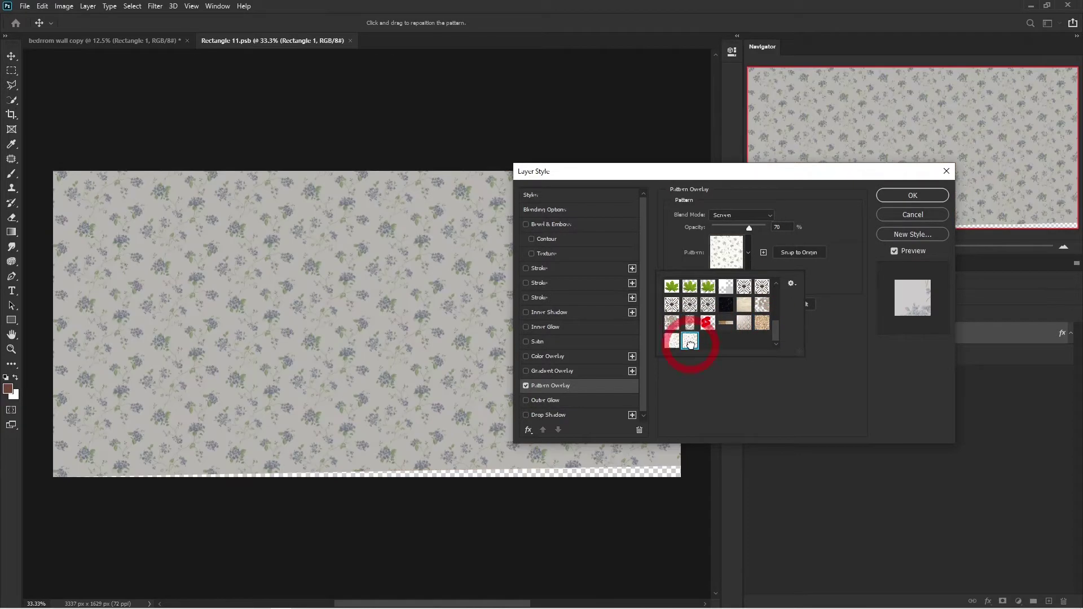
left_click(781, 465)
left_click_drag(737, 277, 743, 279)
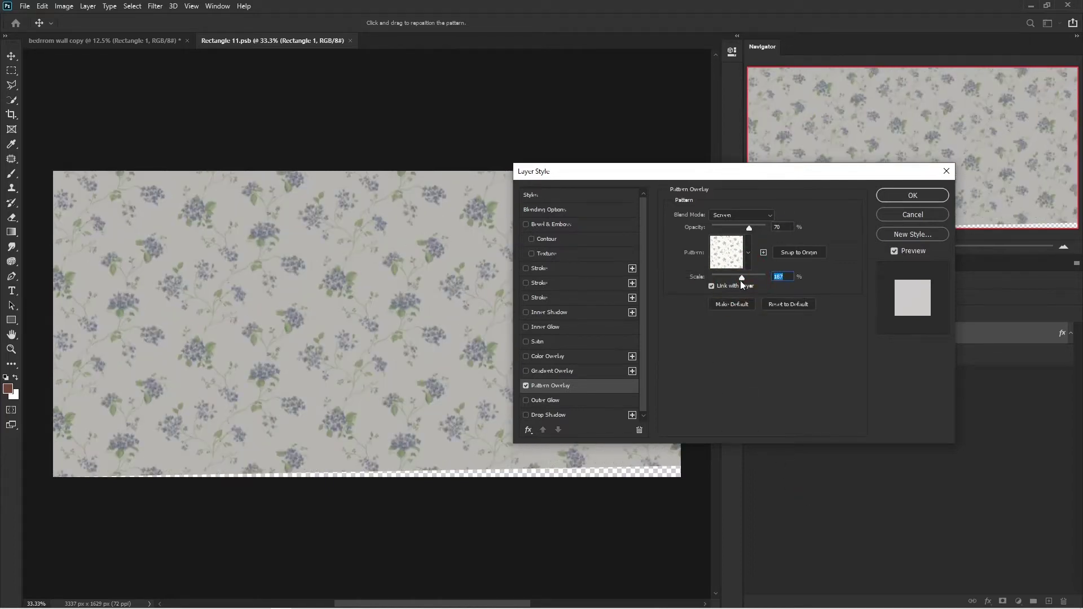
Switch the overlay to the beige carved ornament pattern, set scale to 95% and opacity to 100%, and apply the layer style
left_click(748, 255)
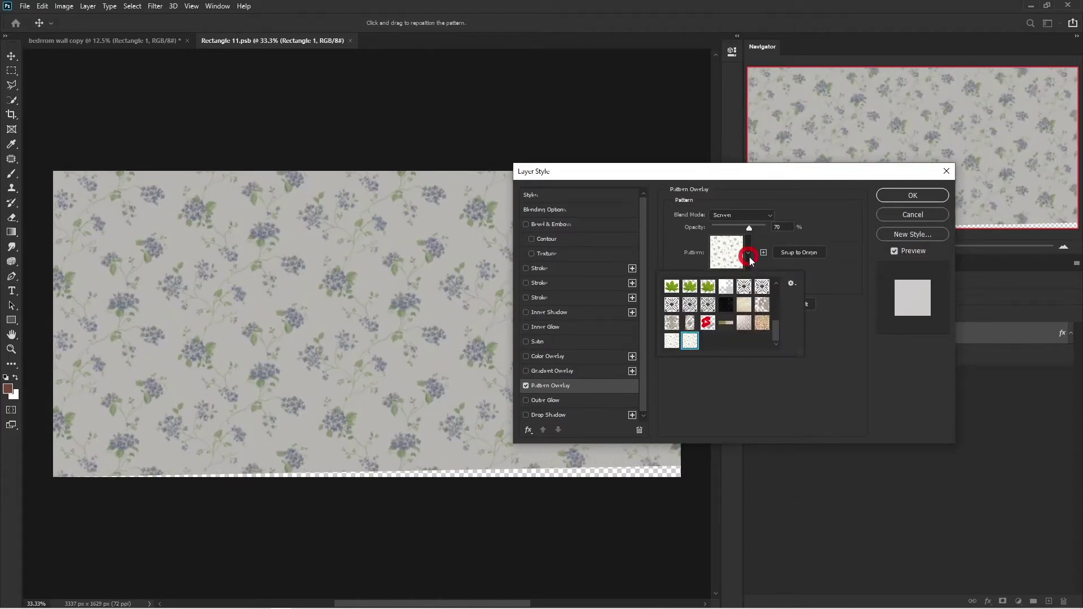
left_click(763, 325)
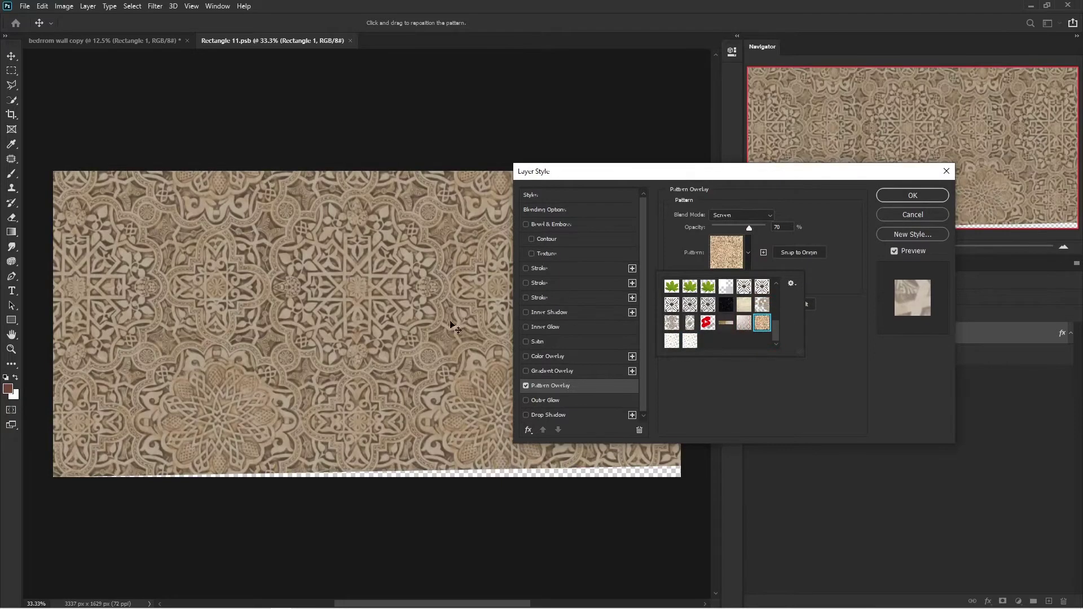
left_click(797, 386)
left_click_drag(750, 280, 739, 277)
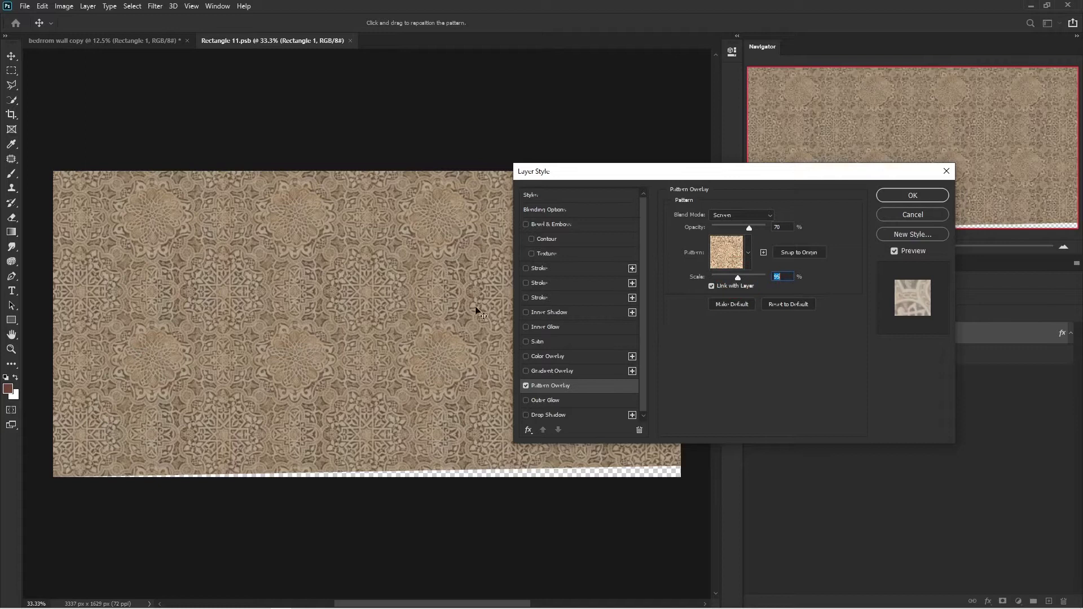
left_click_drag(753, 231, 767, 226)
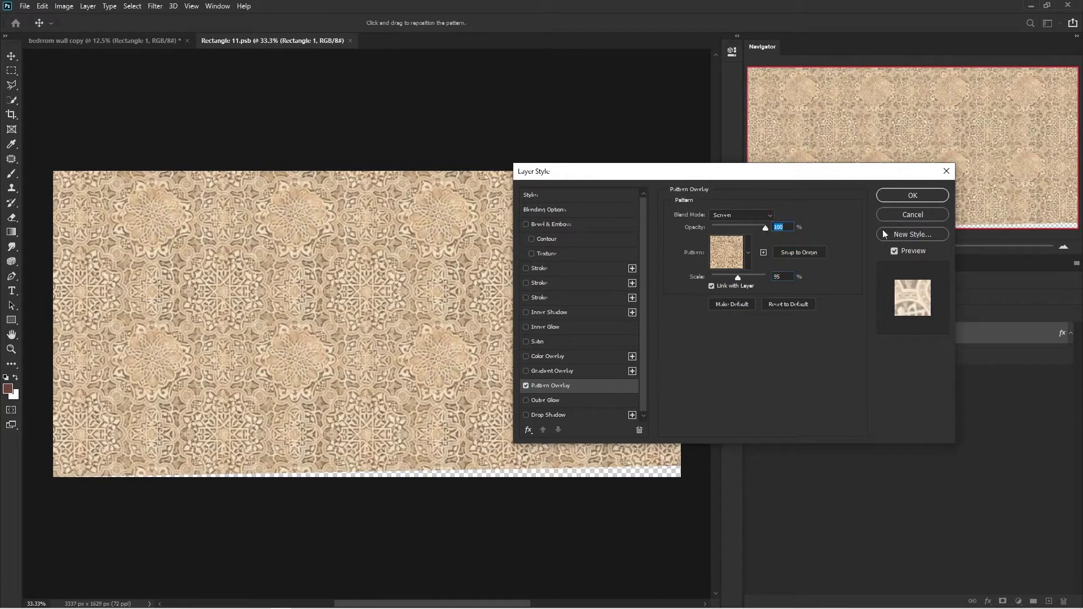
left_click(917, 198)
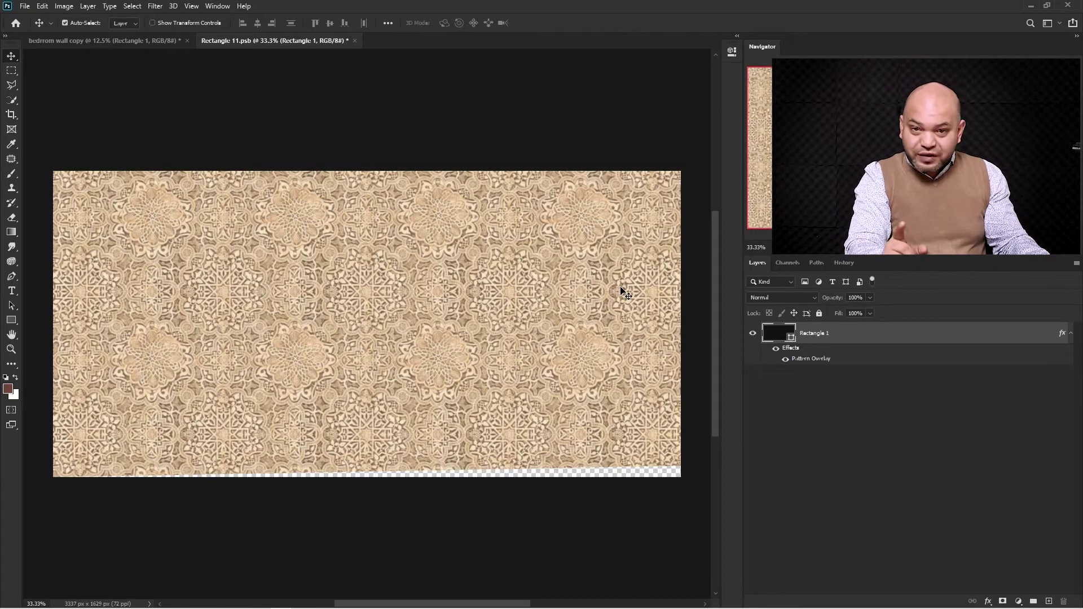
Turn off layer Auto-Select, then save and close the Rectangle 11.psb smart object to update the bedroom walls
left_click(65, 23)
left_click(26, 7)
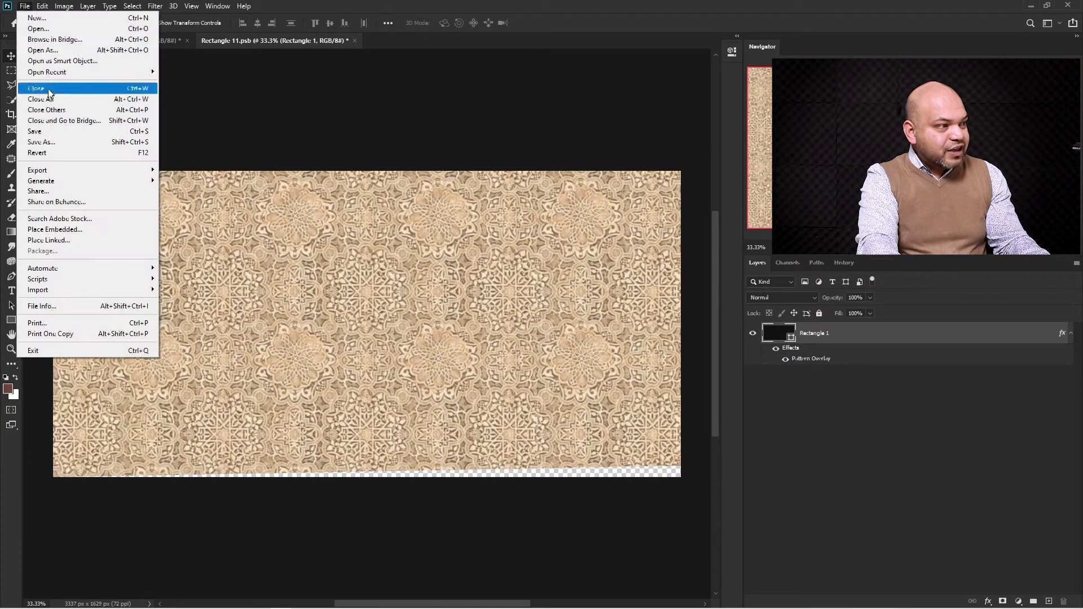
left_click(45, 131)
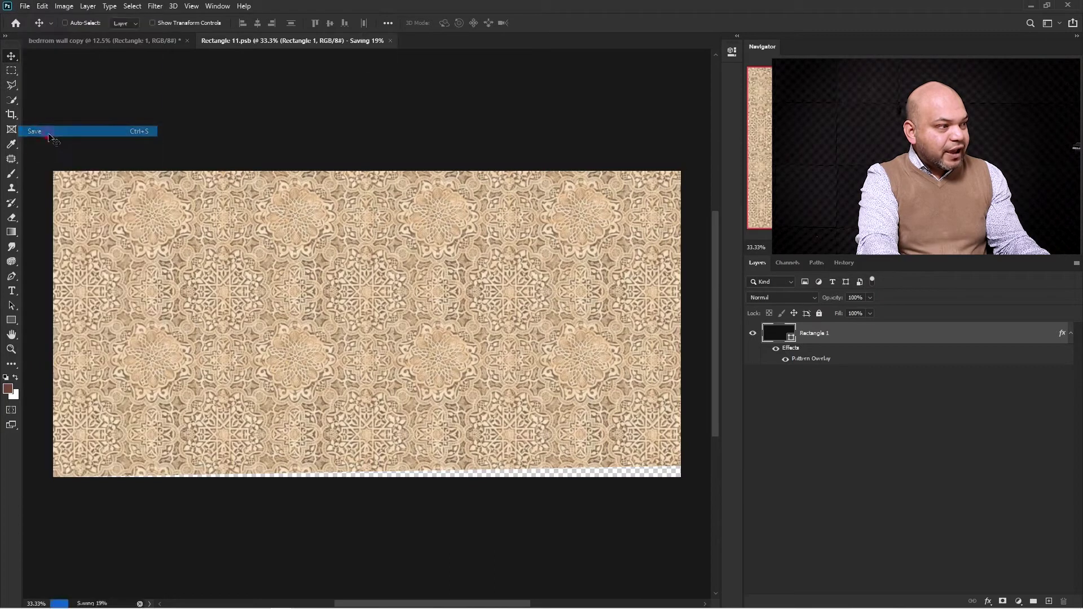
left_click(29, 7)
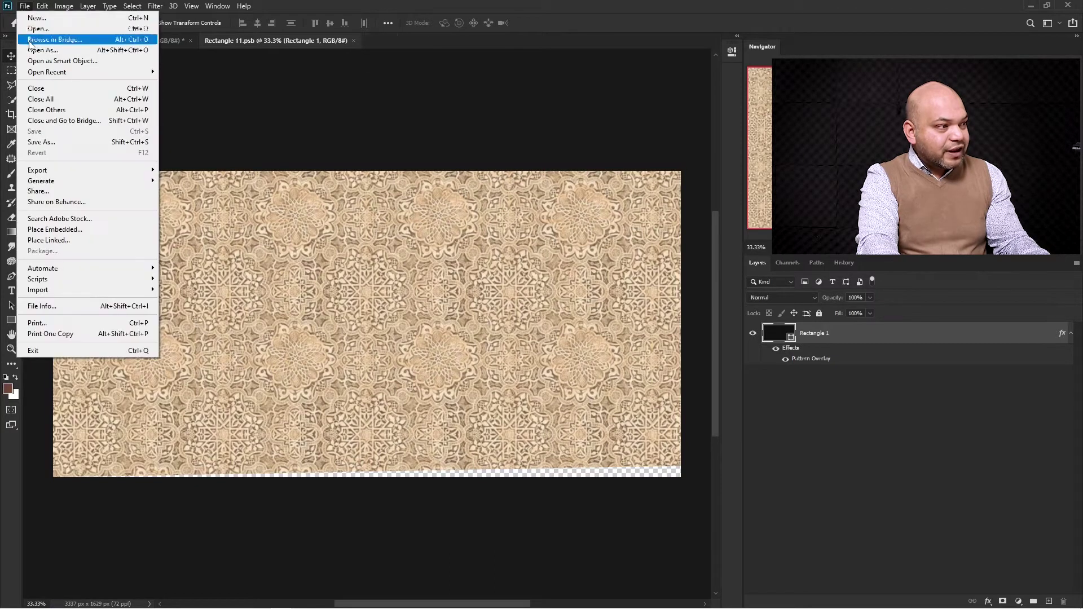
left_click(56, 87)
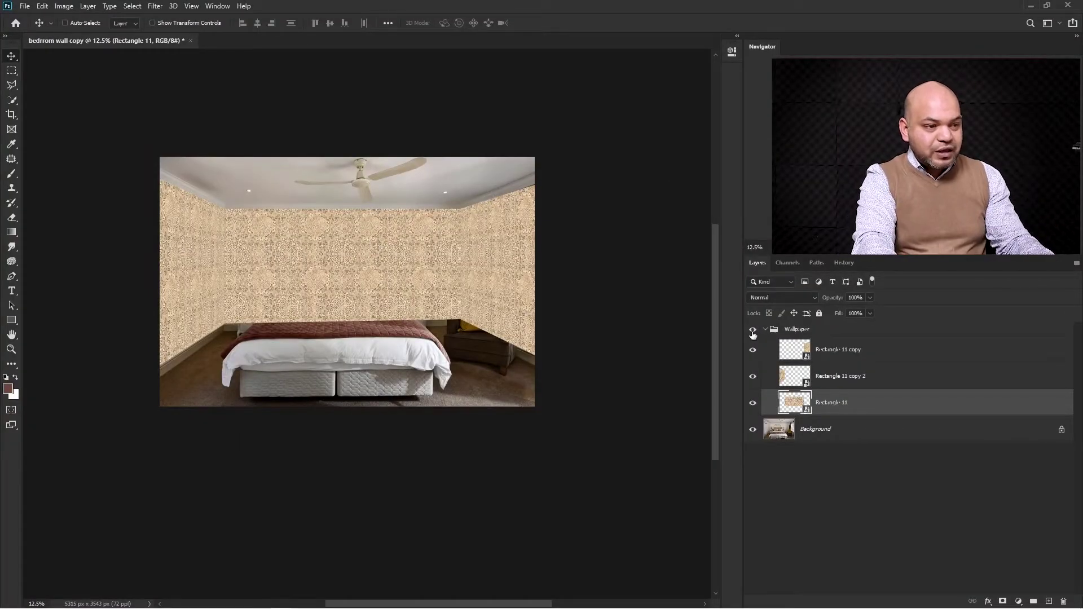
Collapse and hide the Wallpaper group to reveal the original bedroom photo
left_click(766, 329)
left_click(752, 329)
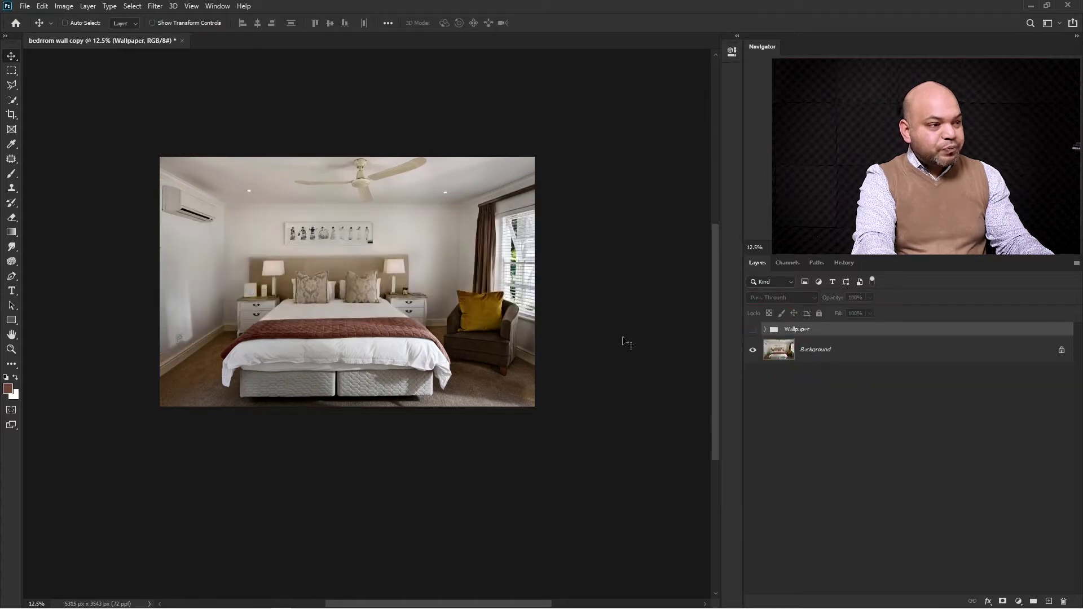
left_click(350, 265)
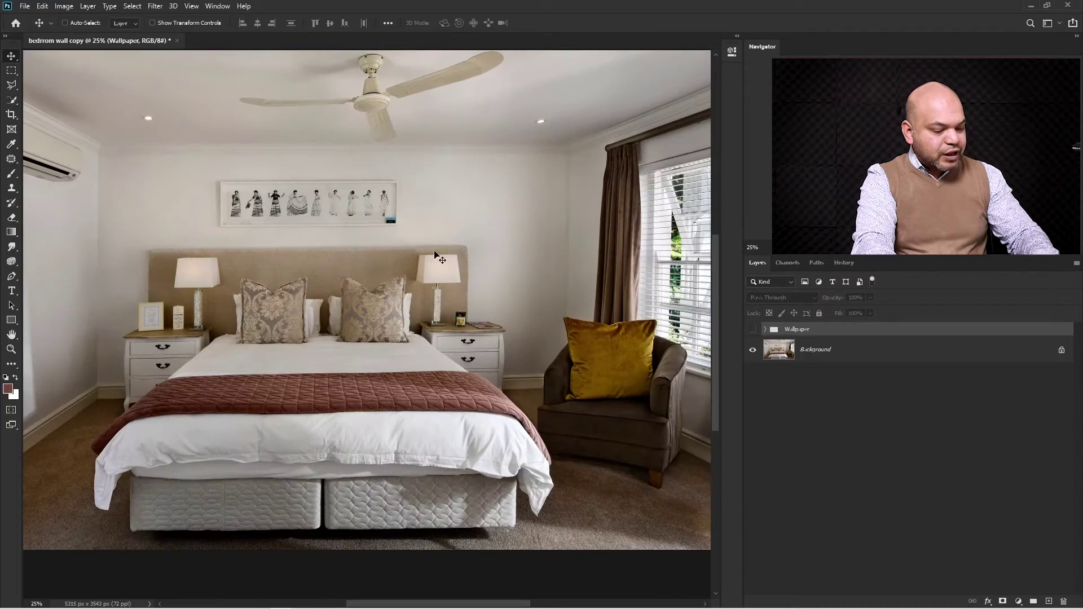
Mark the wall and furniture area with rough brush strokes on a new layer, and delete that layer
key("l")
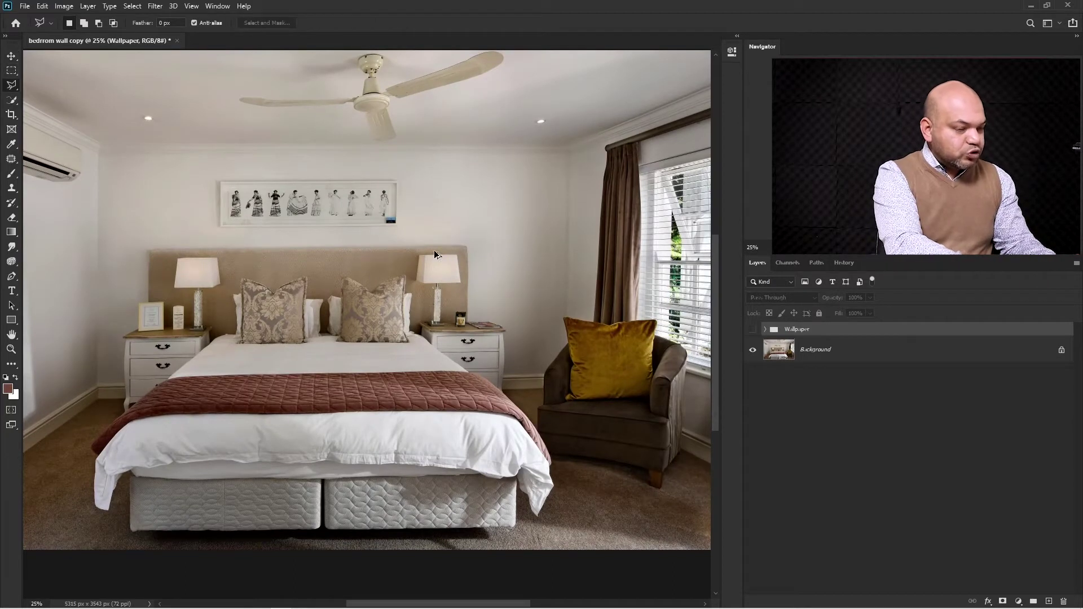
key("ctrl+shift+alt+n")
key("b")
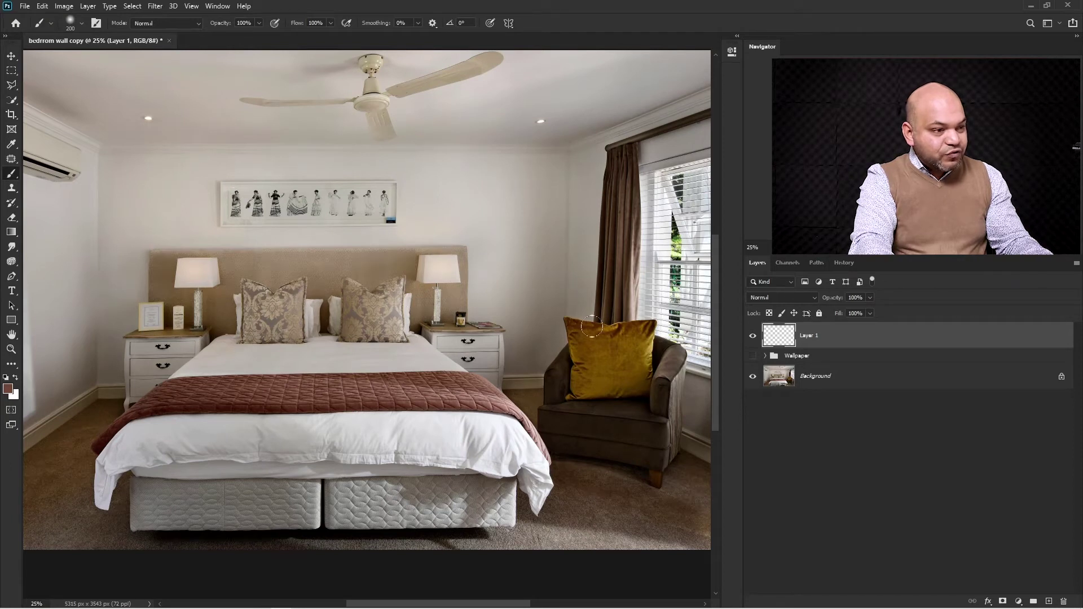
mouse_move(679, 382)
left_mouse_down()
mouse_move(635, 349)
mouse_move(563, 337)
mouse_move(210, 364)
mouse_move(101, 338)
left_mouse_up()
mouse_move(62, 382)
left_mouse_down()
mouse_move(39, 157)
mouse_move(432, 196)
mouse_move(683, 142)
mouse_move(695, 266)
mouse_move(400, 377)
mouse_move(30, 367)
mouse_move(328, 288)
mouse_move(270, 349)
mouse_move(399, 240)
mouse_move(375, 323)
mouse_move(628, 248)
mouse_move(390, 285)
left_mouse_up()
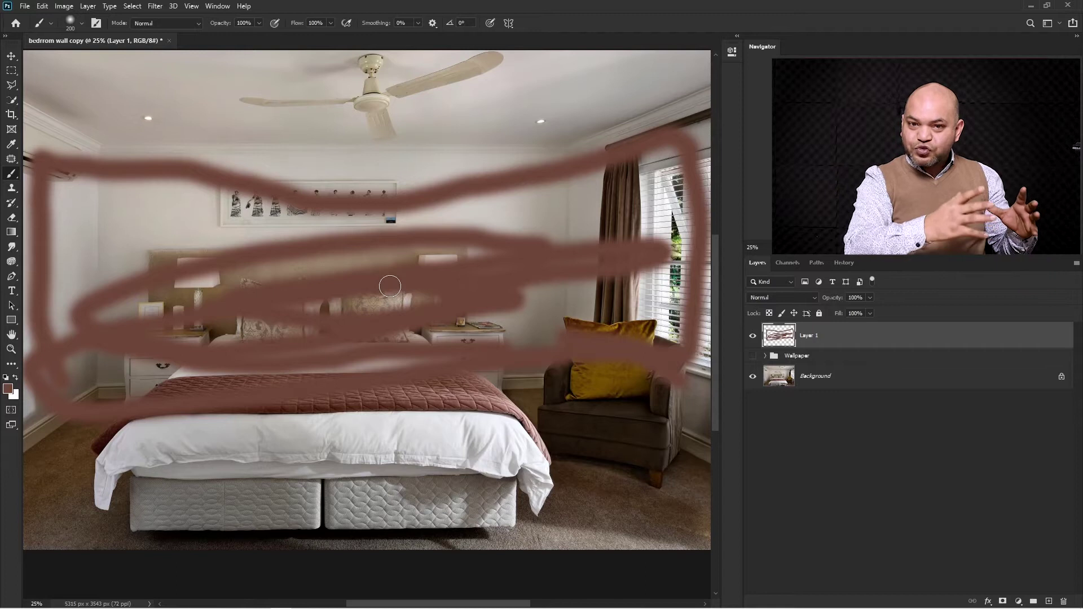
key("v")
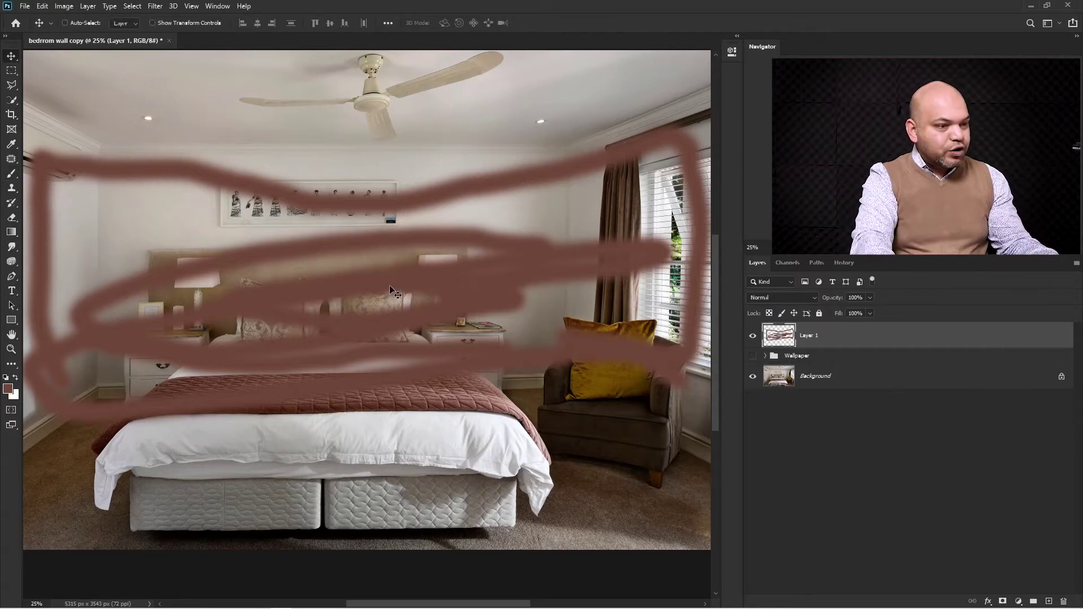
left_click(1062, 603)
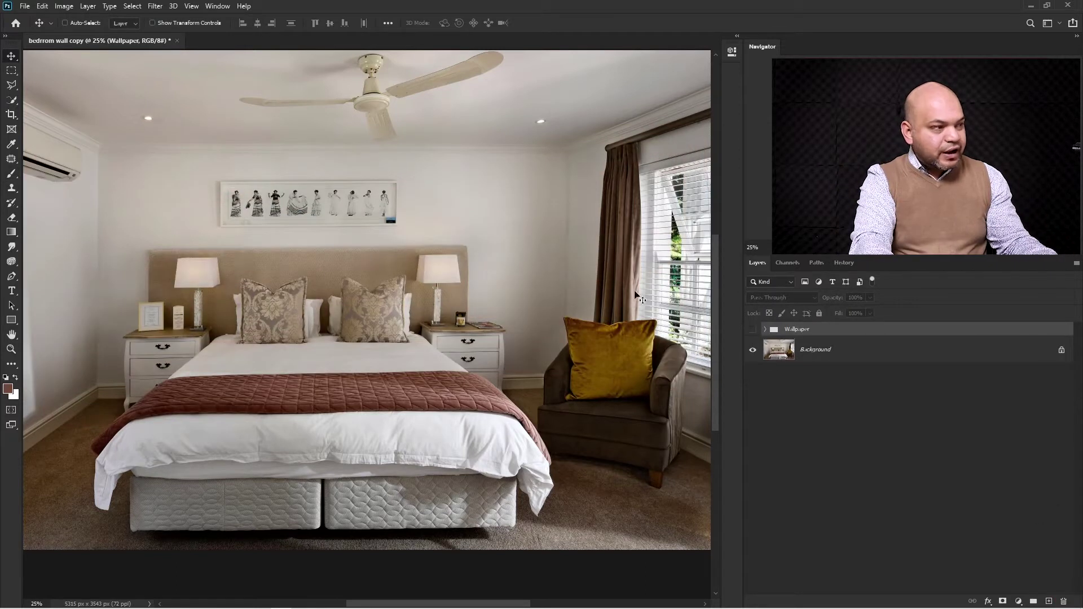
Select the bed, headboard and both nightstands on the Background layer with the Quick Selection tool
key("w")
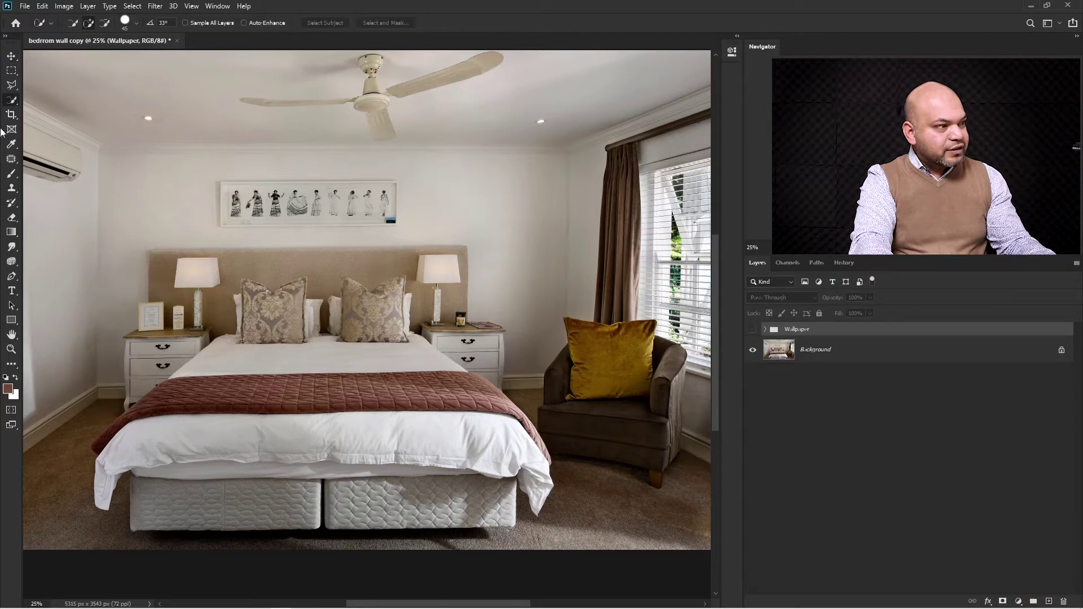
right_click(13, 105)
left_click(45, 113)
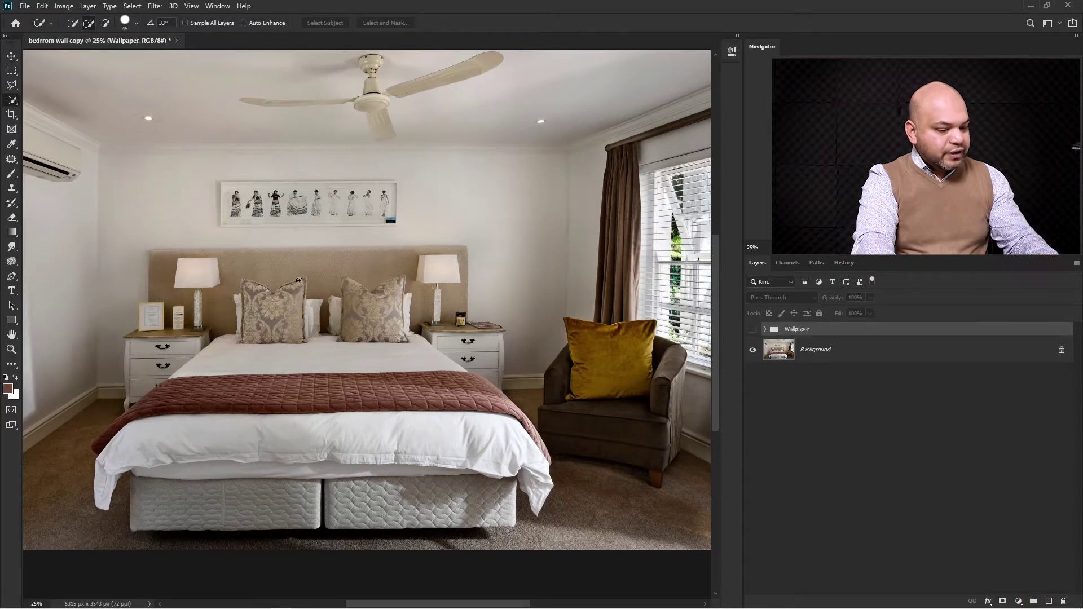
key("ctrl+0")
left_click(846, 350)
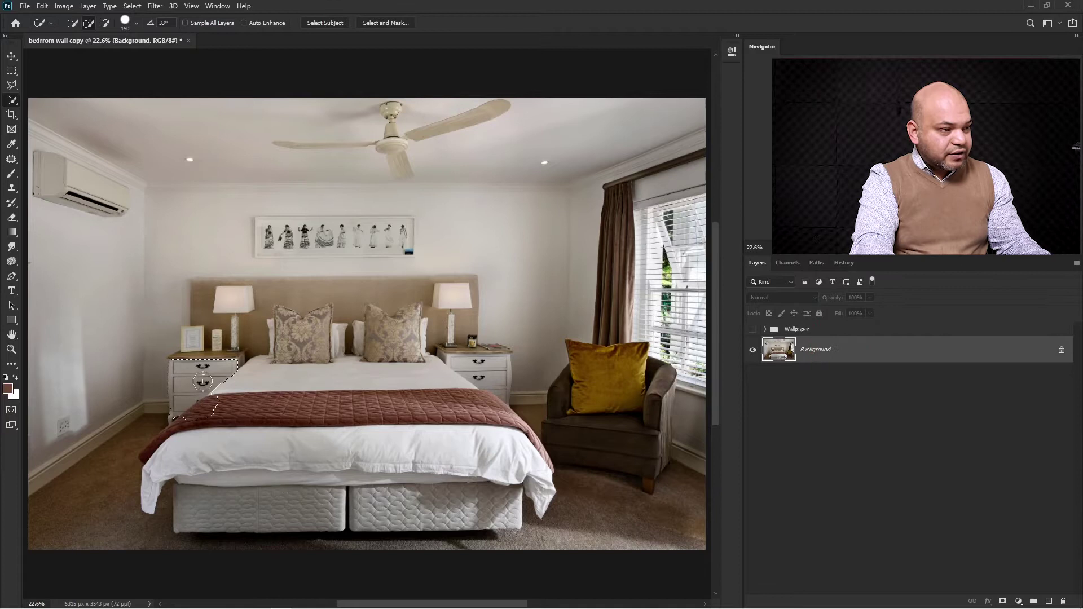
mouse_move(299, 343)
left_mouse_down()
mouse_move(422, 326)
mouse_move(456, 353)
mouse_move(381, 450)
mouse_move(291, 461)
left_mouse_up()
key("ctrl+d")
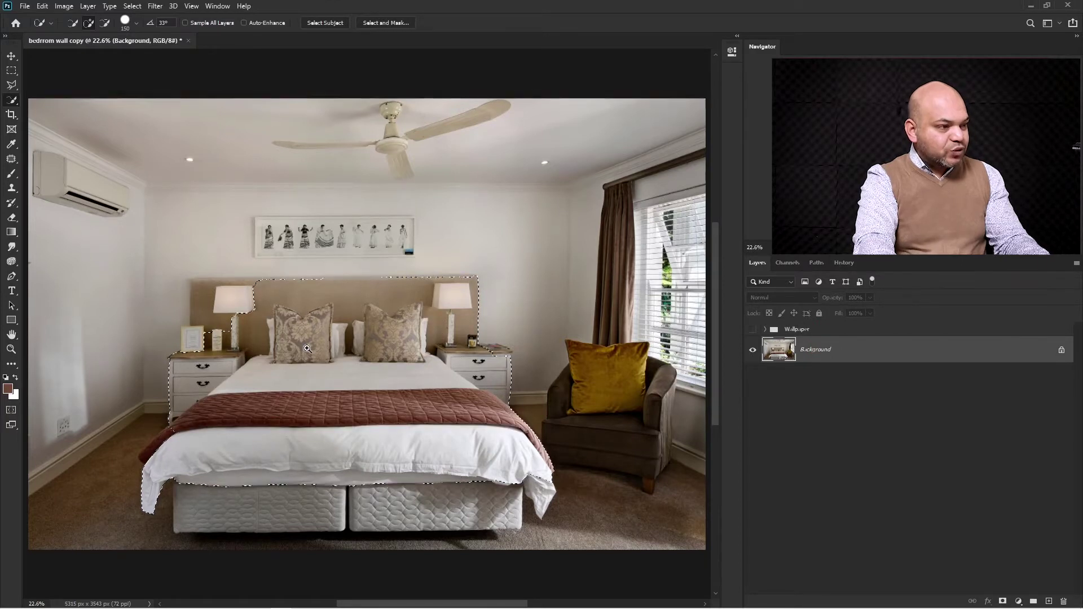
key("ctrl+plus")
key("ctrl+plus")
mouse_move(268, 315)
left_mouse_down()
mouse_move(232, 335)
mouse_move(487, 399)
left_mouse_up()
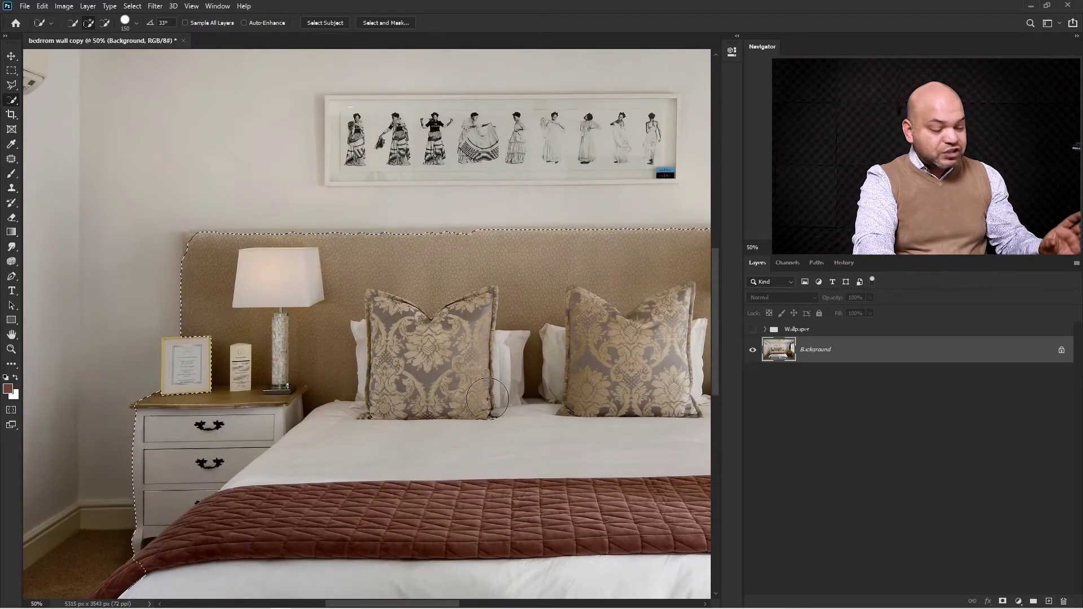
left_click(201, 379, "alt")
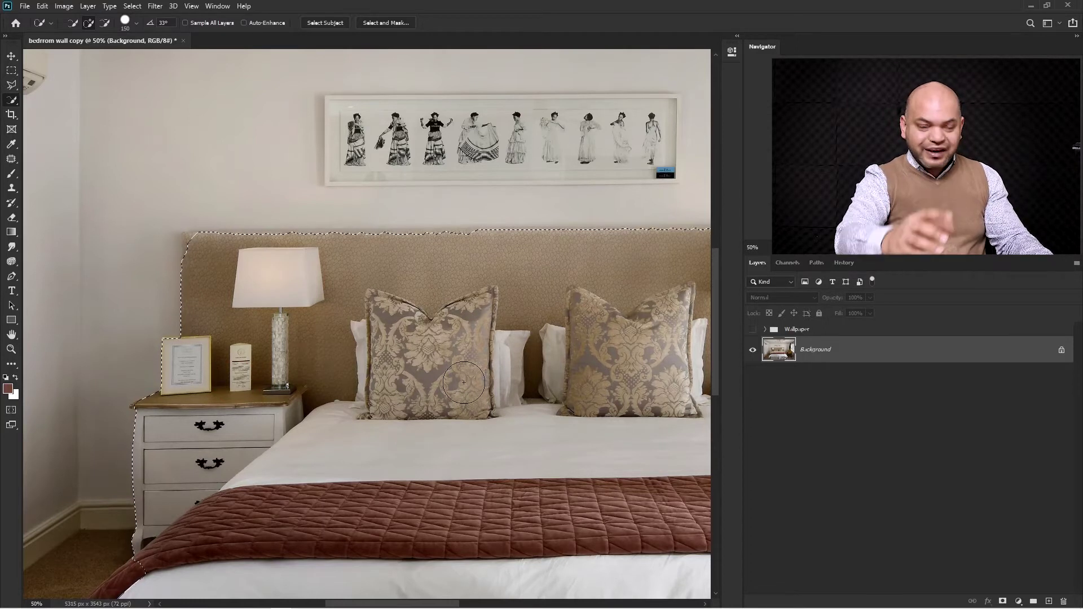
Add the armchair with its yellow cushion and the brown curtain to the selection
key("ctrl+minus")
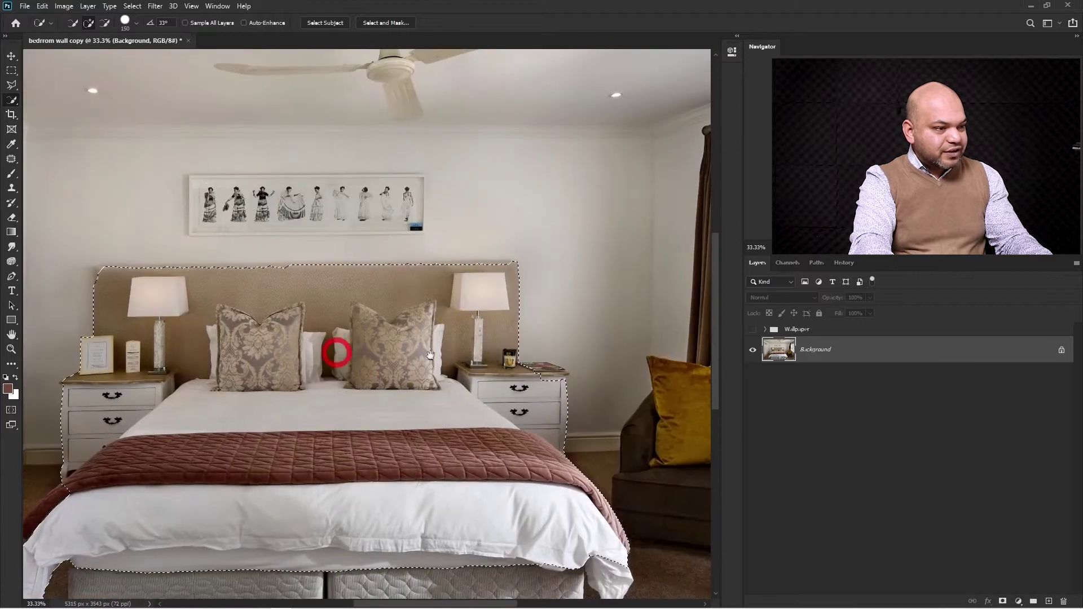
left_click_drag(532, 380, 451, 342)
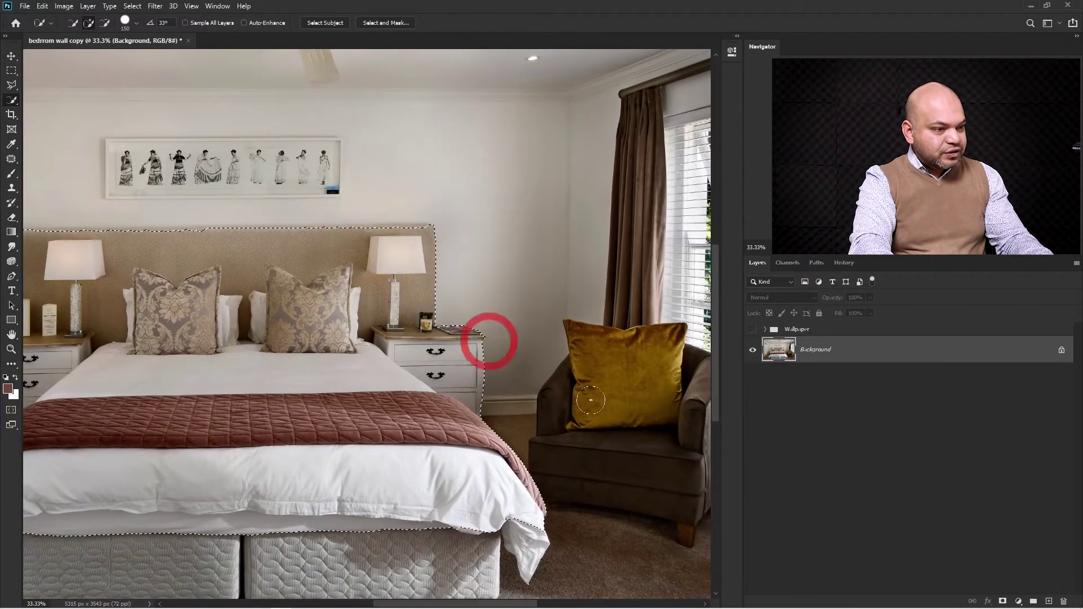
left_click_drag(626, 454, 416, 445)
left_click_drag(430, 260, 426, 198)
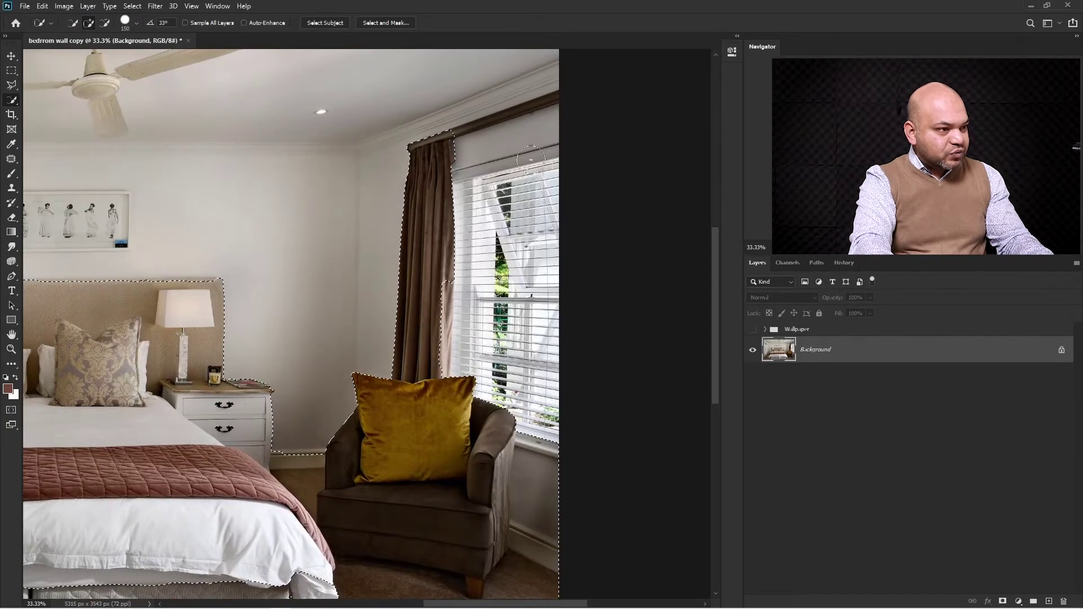
Reduce the Quick Selection brush size to 40 and add the curtain rod to the selection
key("bracketleft")
key("bracketleft")
key("bracketleft")
key("bracketleft")
key("bracketleft")
key("bracketleft")
key("bracketleft")
key("bracketleft")
left_click_drag(530, 160, 502, 255)
Subtract the strip of wall between the armchair, window and skirting board from the selection
key("ctrl+plus")
left_click_drag(466, 382, 456, 347)
key("alt")
mouse_move(486, 369)
left_mouse_down()
mouse_move(541, 372)
mouse_move(502, 415)
mouse_move(459, 421)
mouse_move(473, 471)
mouse_move(505, 477)
left_mouse_up()
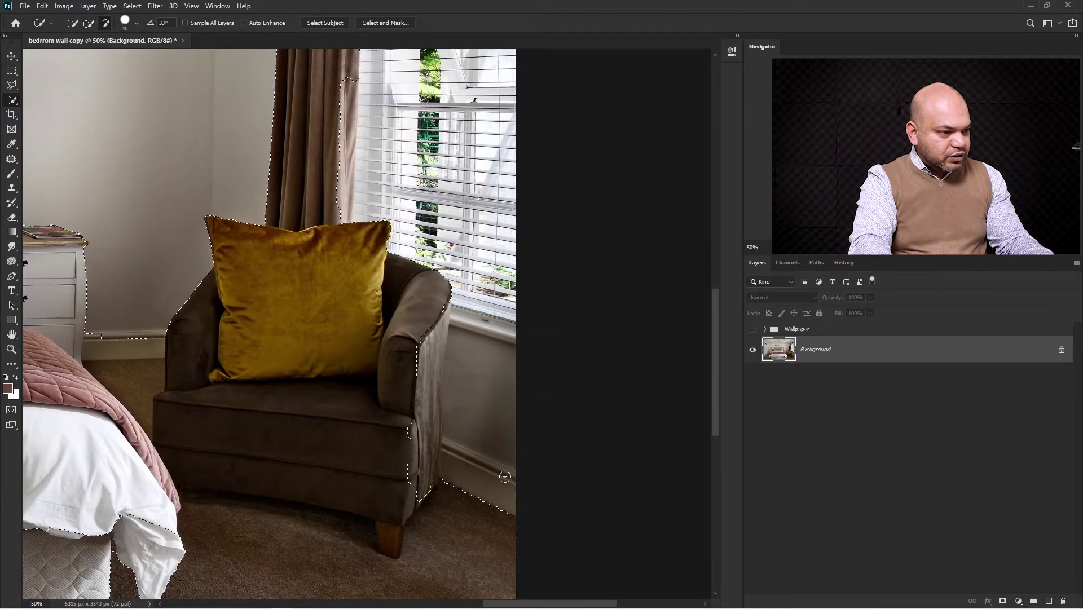
key("ctrl+minus")
key("ctrl+minus")
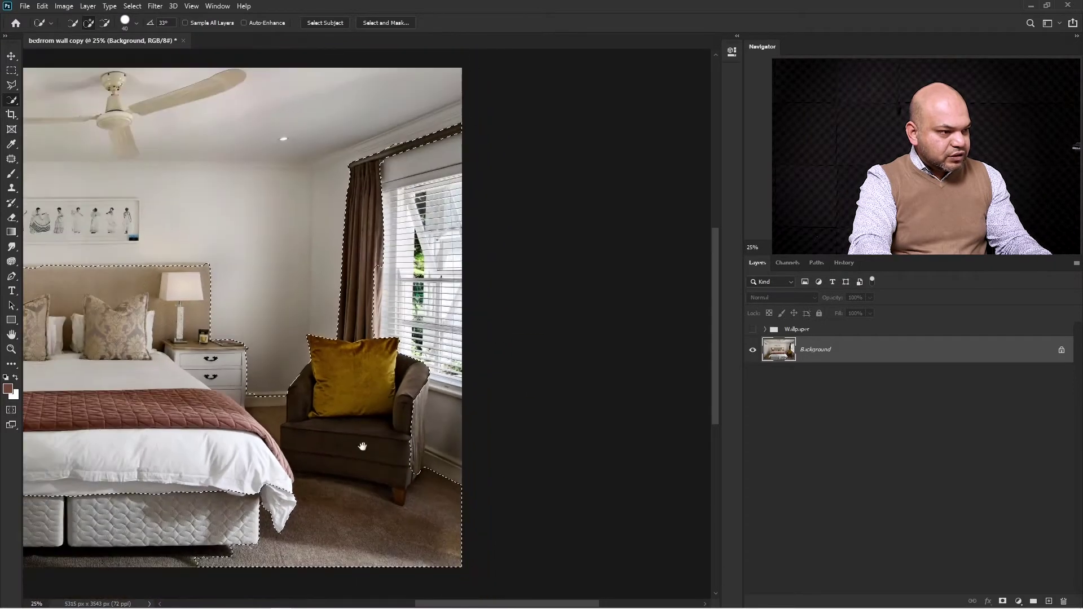
Add the air conditioner on the side wall to the selection
left_click_drag(363, 447, 453, 423)
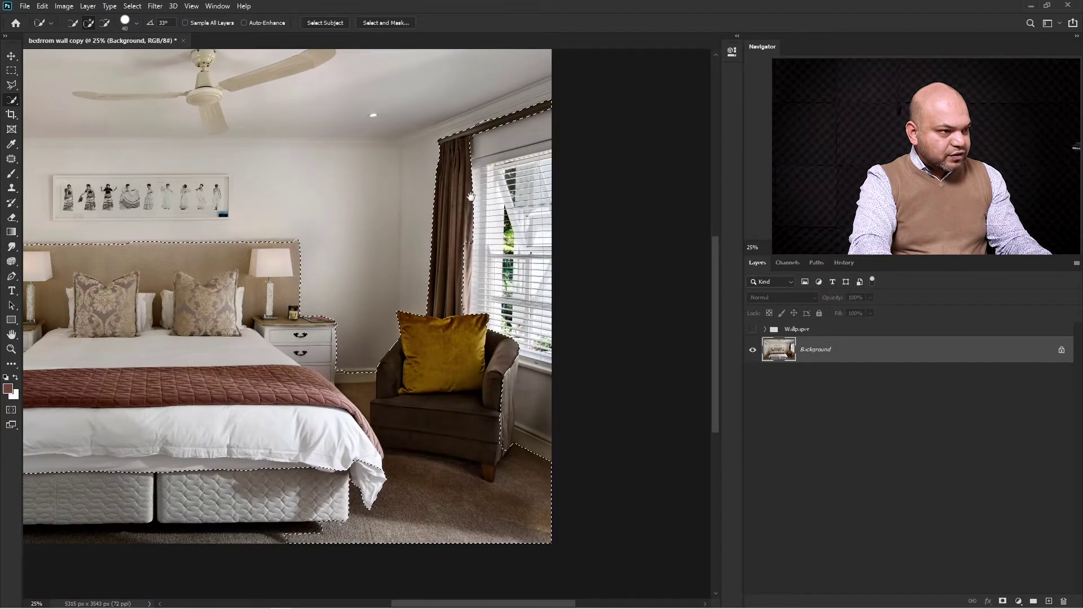
left_click_drag(470, 196, 623, 226)
left_click_drag(344, 348, 500, 337)
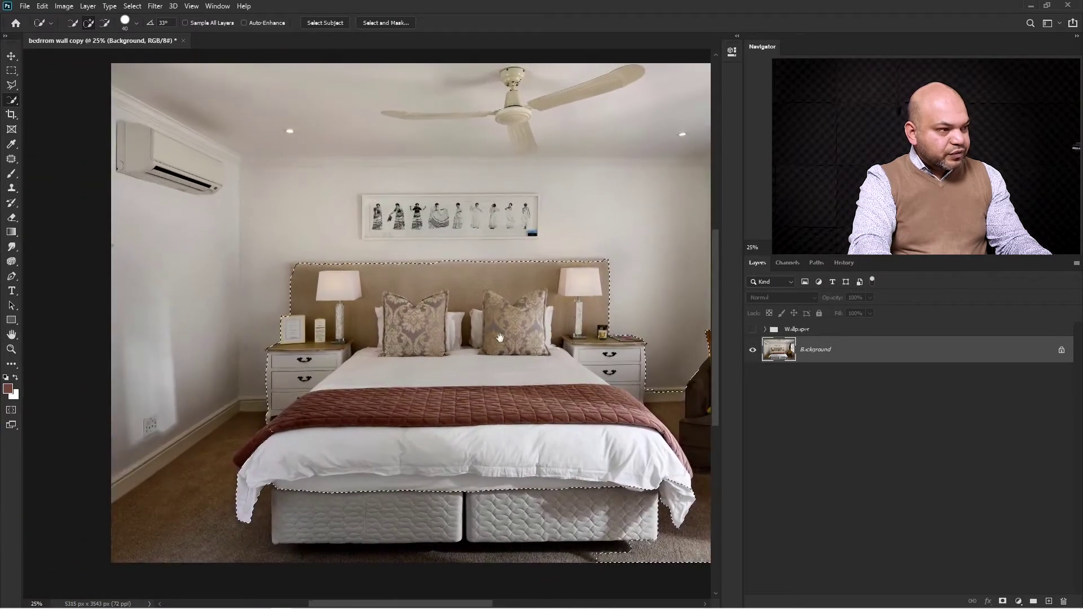
left_click(152, 148)
left_click_drag(210, 173, 191, 186)
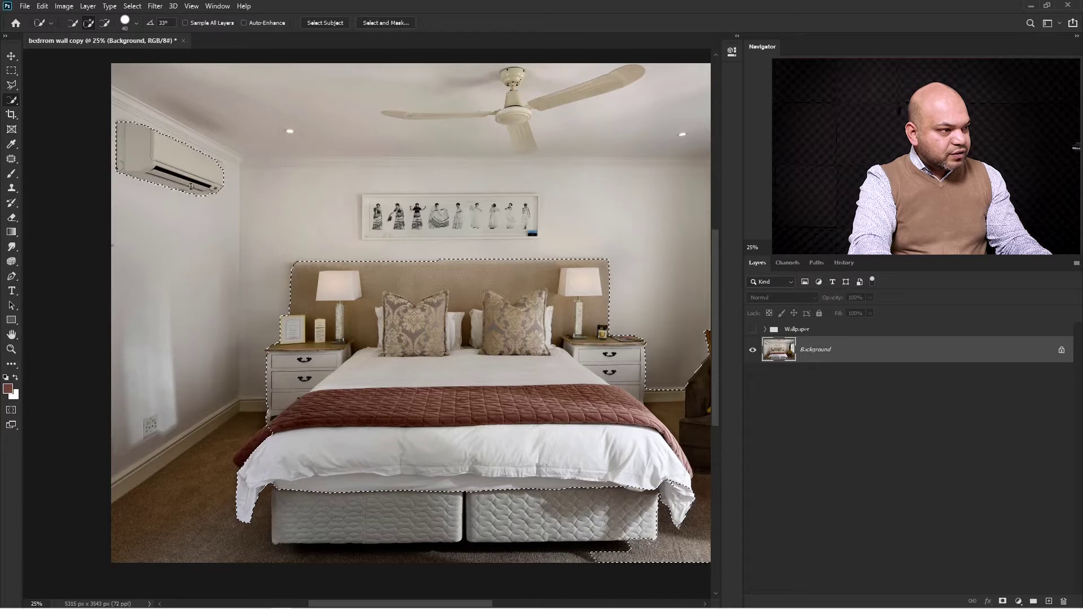
Refine the air conditioner's selection by subtracting the excess wall along its lower edge
scroll(210, 182, "up", 3)
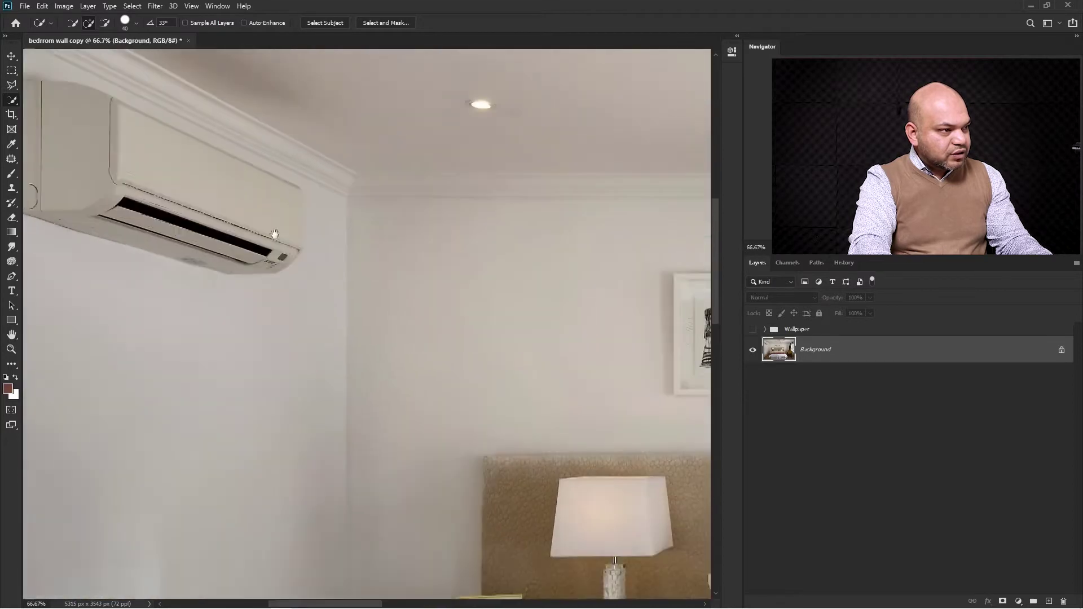
left_click(316, 241)
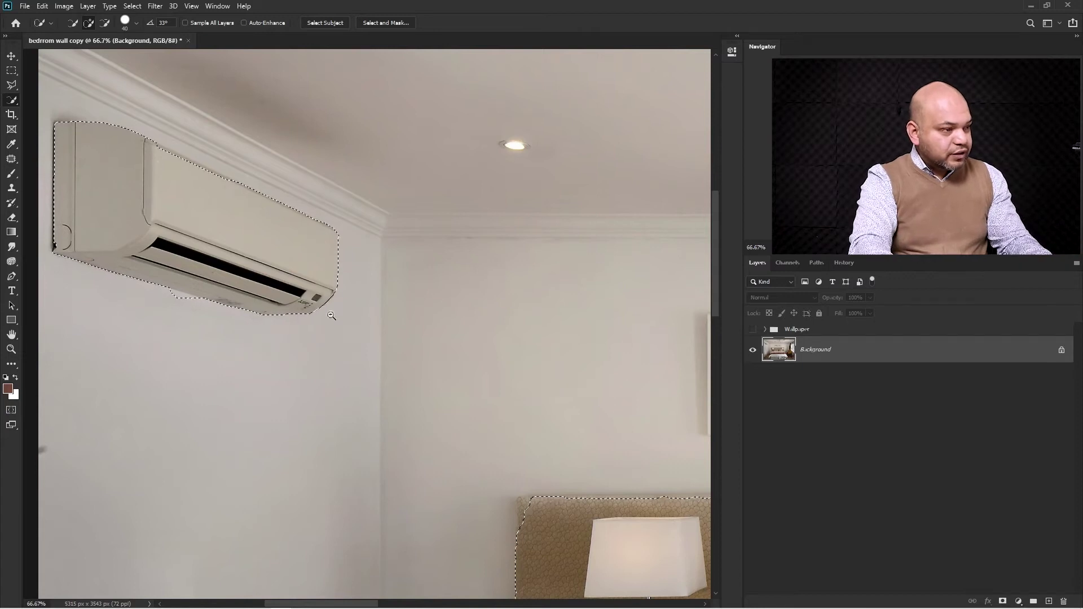
scroll(217, 304, "up", 1)
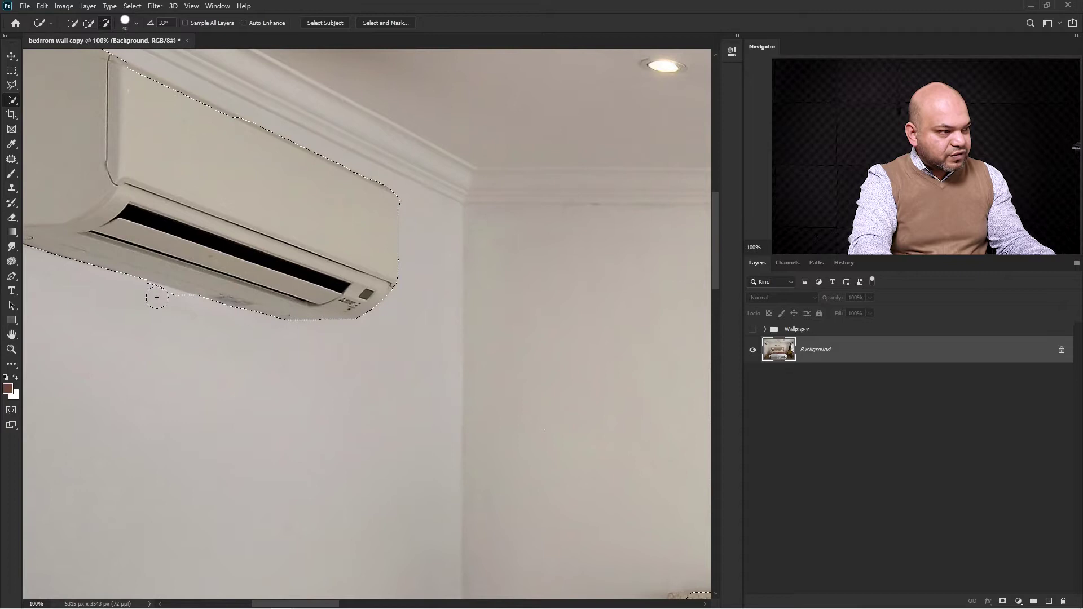
left_click_drag(174, 303, 147, 290)
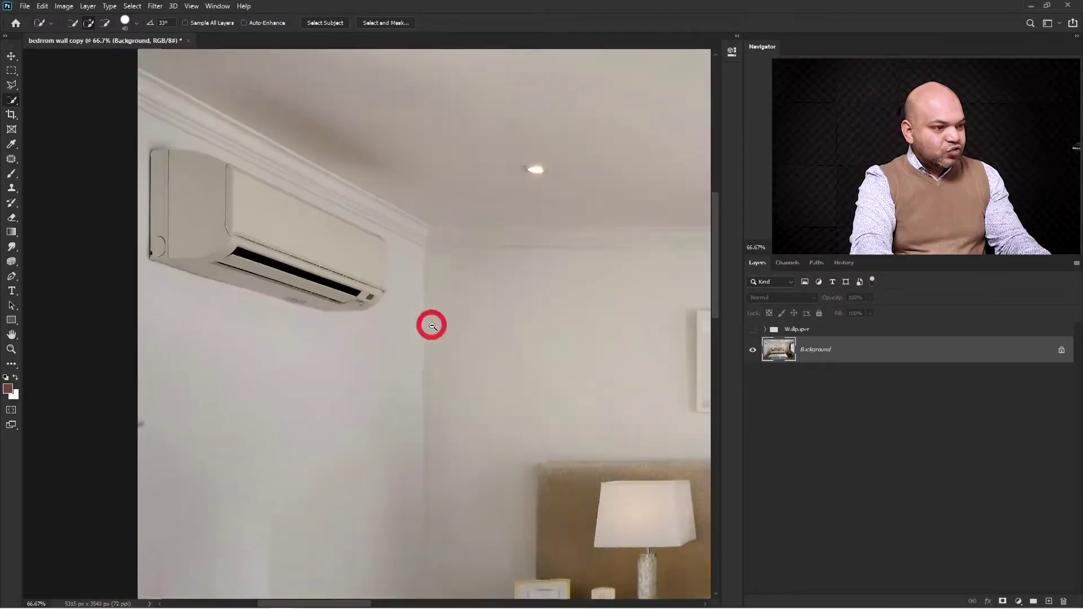
scroll(430, 322, "down", 5)
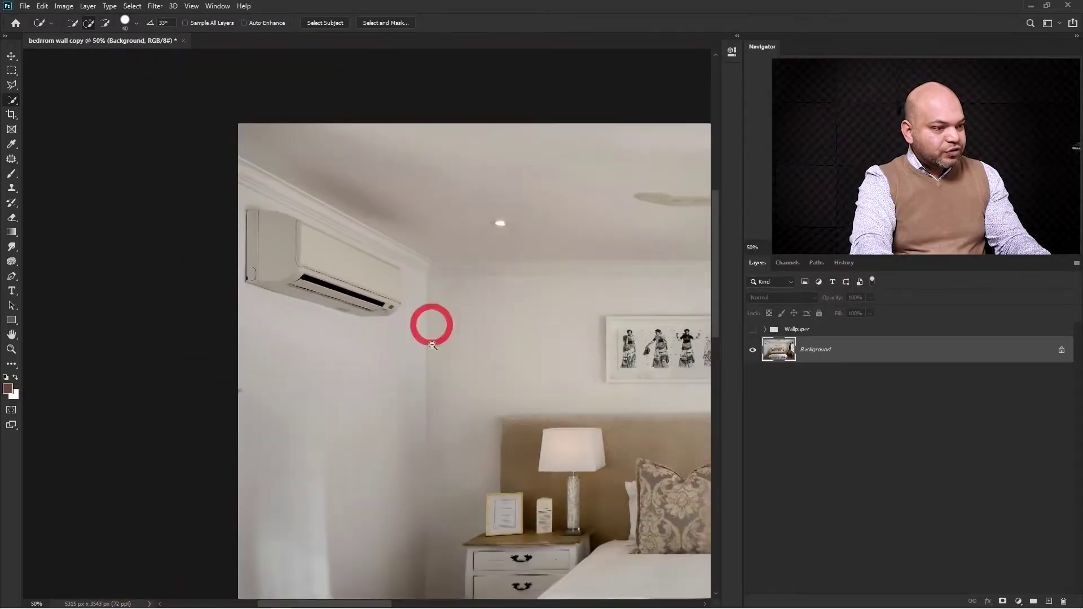
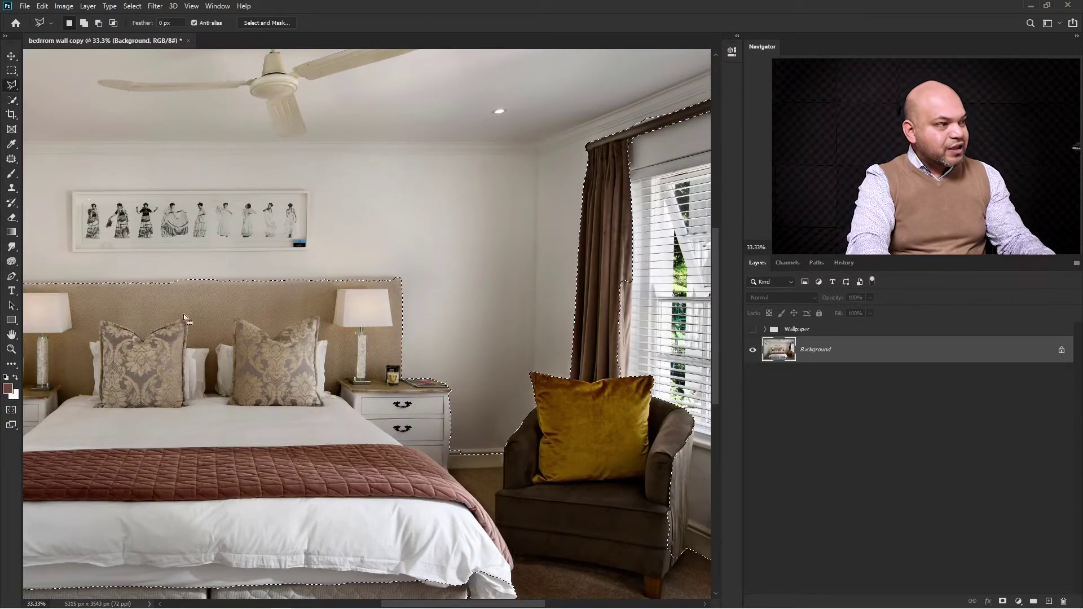
Add the framed picture above the bed to the selection by tracing its four corners with the Polygonal Lasso tool
left_click(15, 89)
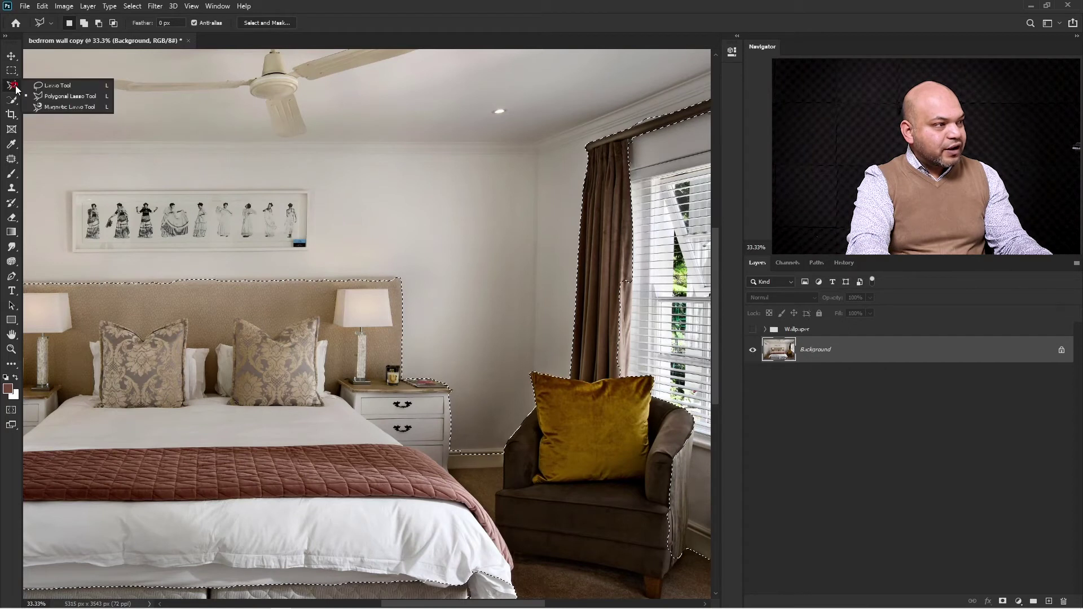
left_click(37, 96)
left_click_drag(175, 274, 416, 229)
left_click(339, 168)
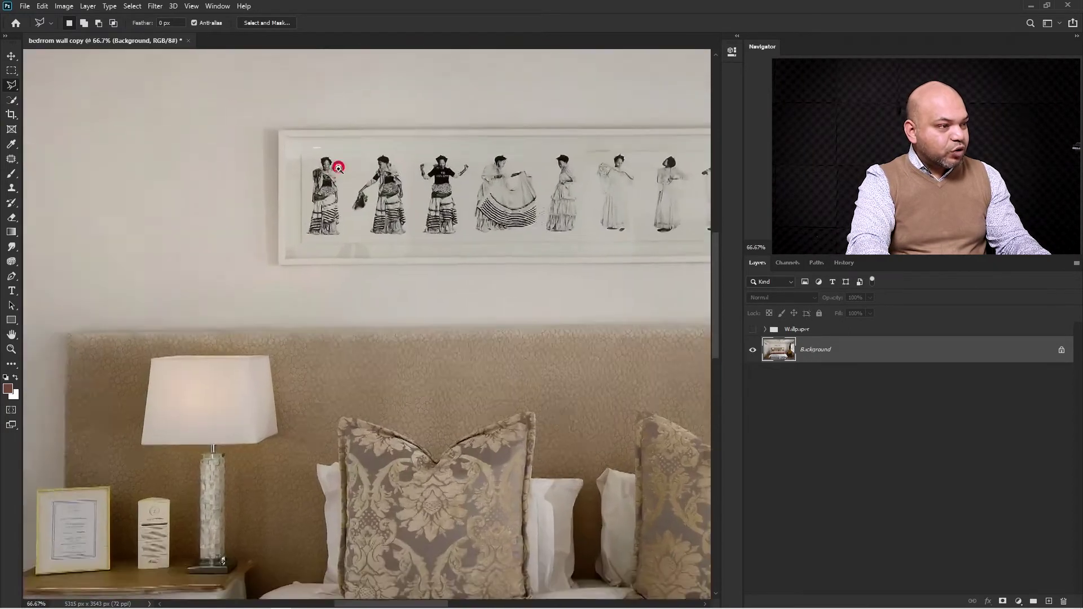
left_click(282, 181)
left_click_drag(282, 181, 295, 346)
left_click(253, 329)
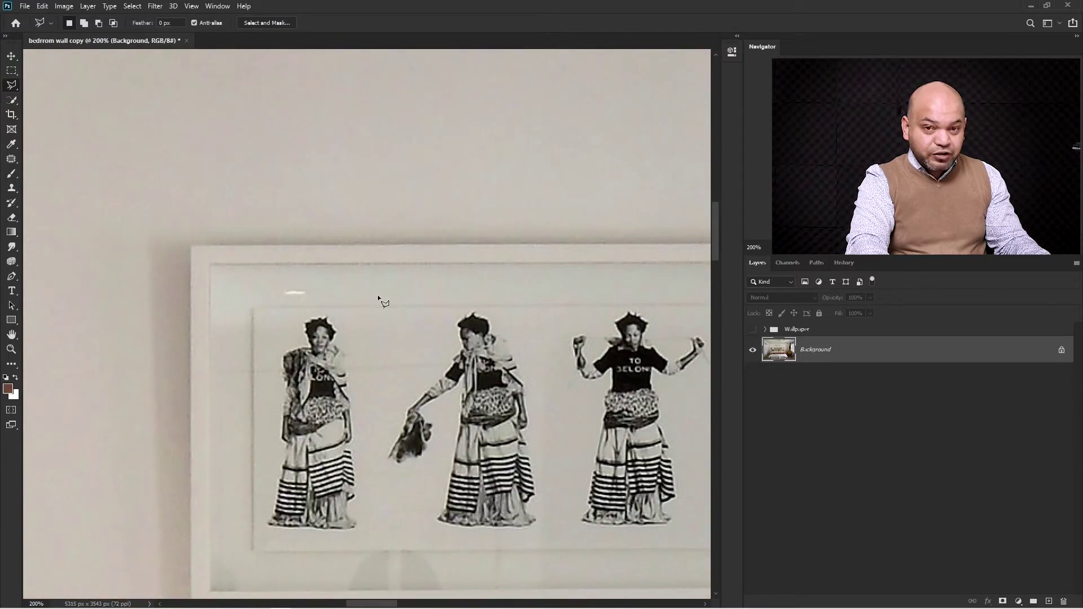
left_click(193, 245)
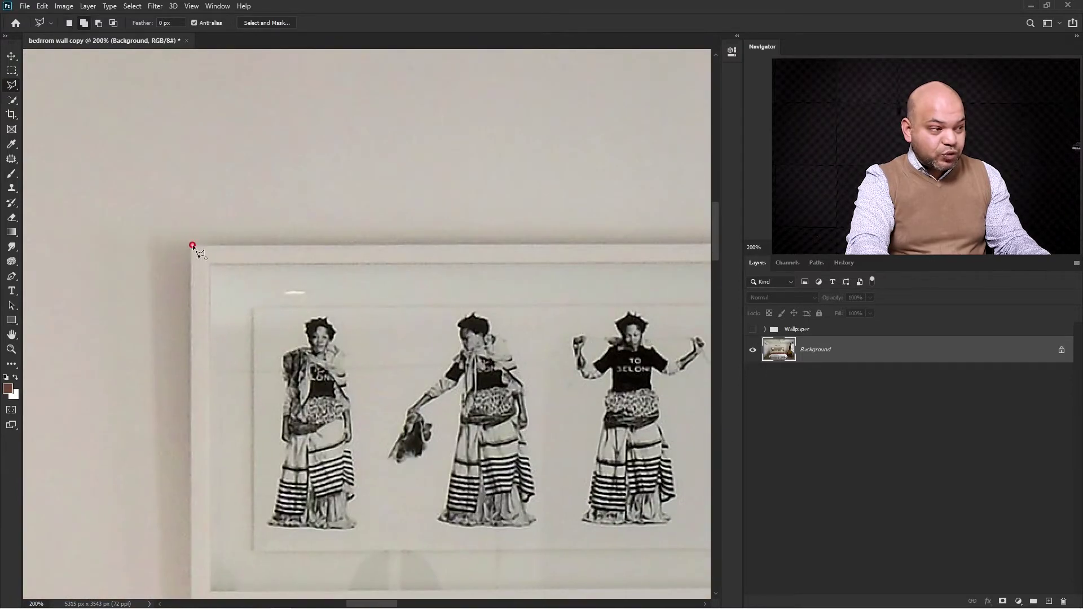
left_click(345, 310, "alt")
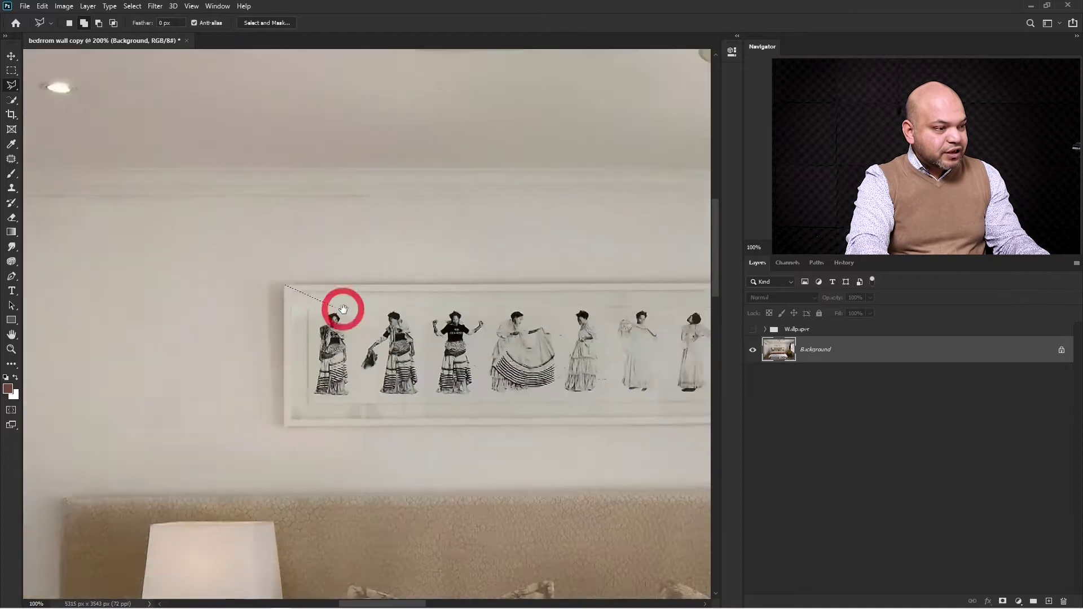
left_click(322, 310, "alt")
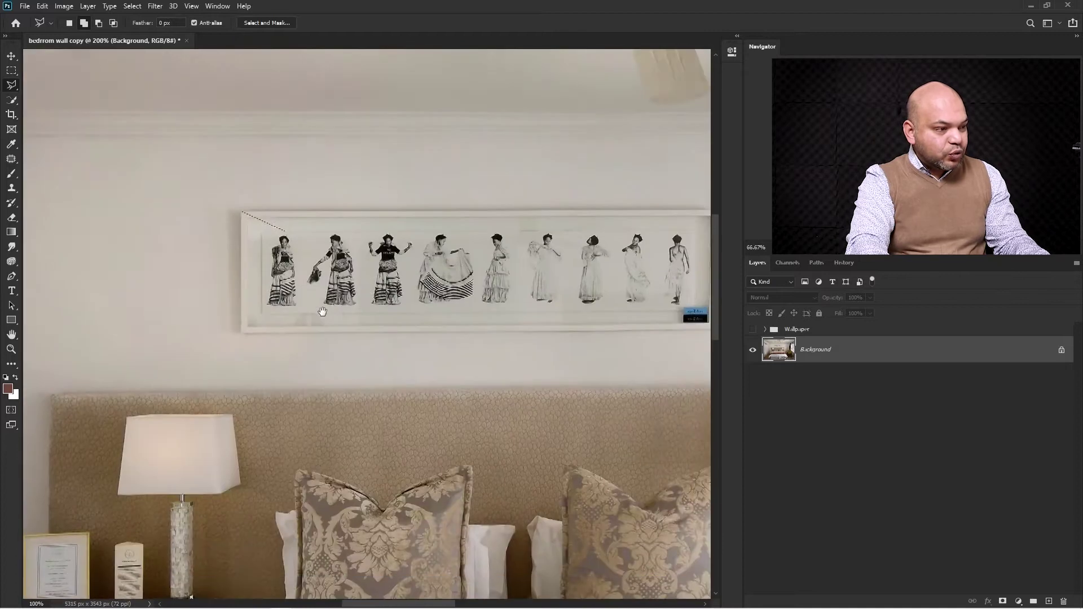
left_click(239, 333)
left_click_drag(715, 332, 438, 391)
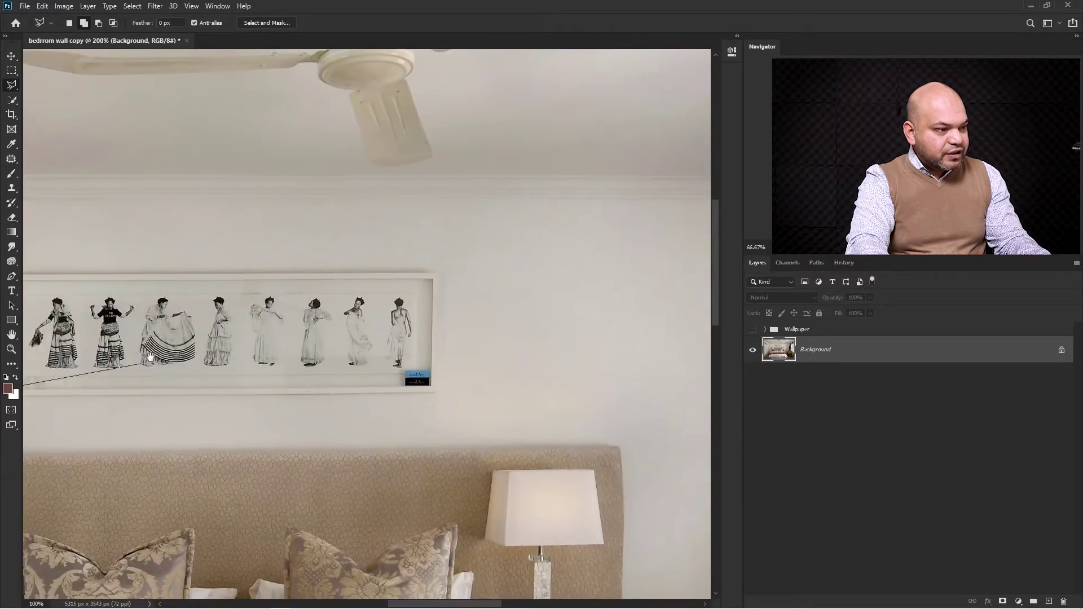
left_click(438, 392)
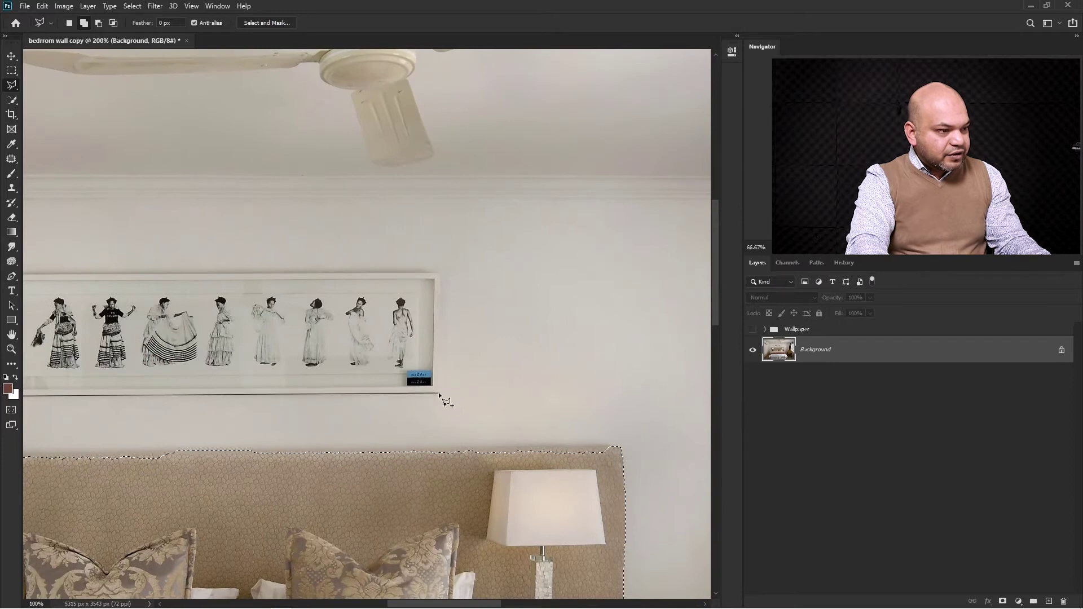
double_click(440, 273)
key("ctrl+minus")
key("ctrl+minus")
key("ctrl+minus")
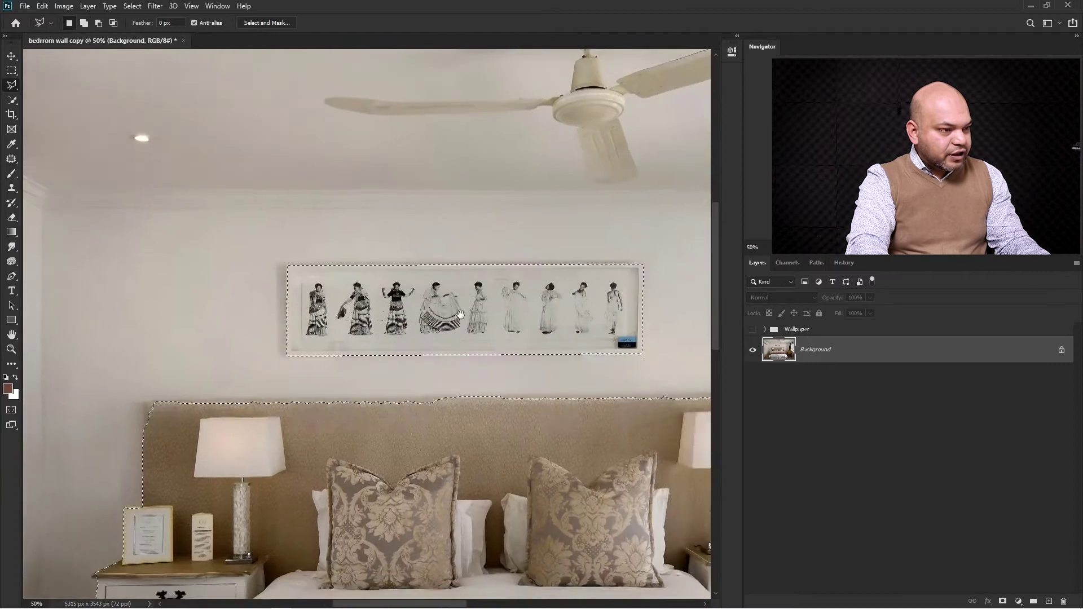
Add the missed outer edge of the small photo frame on the nightstand to the selection with the Polygonal Lasso
left_click_drag(460, 314, 530, 336)
left_click(530, 336, "ctrl")
left_click_drag(180, 539, 357, 455)
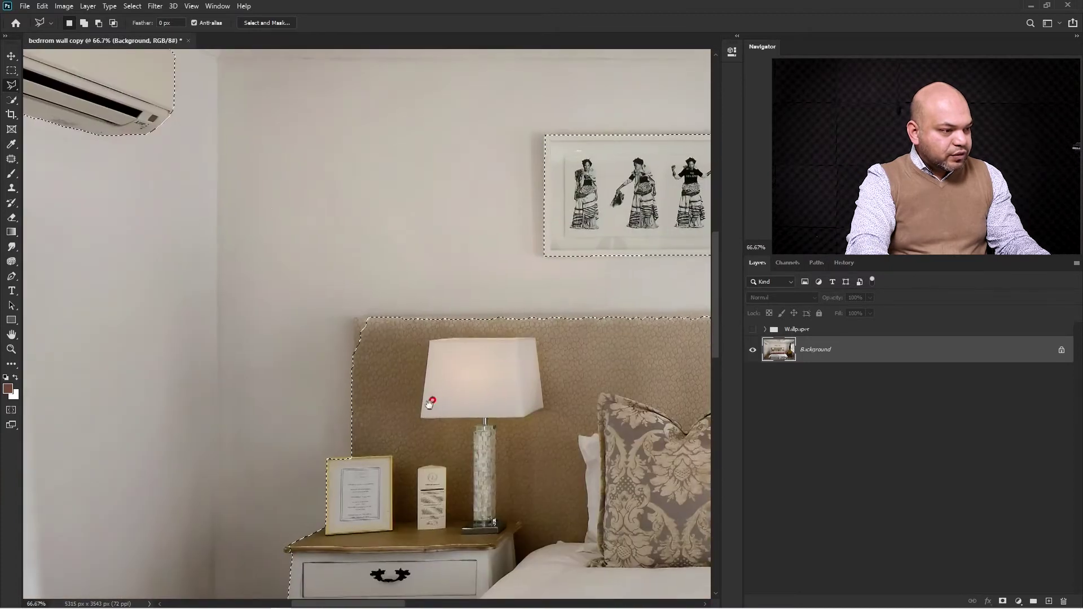
left_click(357, 453, "ctrl")
left_click(356, 449, "ctrl")
left_click_drag(394, 308, 404, 281)
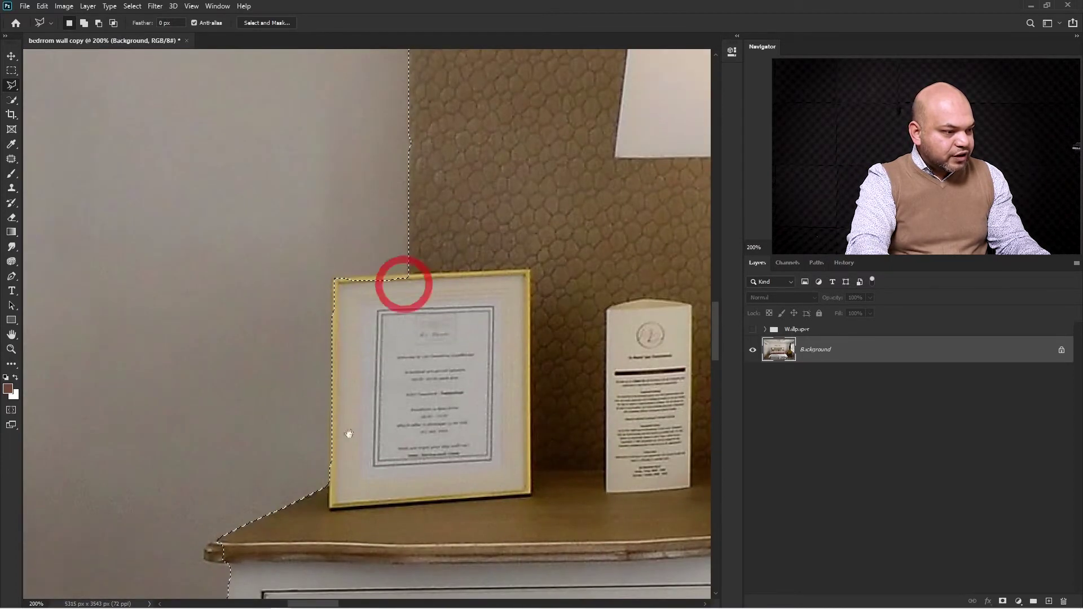
left_click(327, 491)
left_click(335, 279)
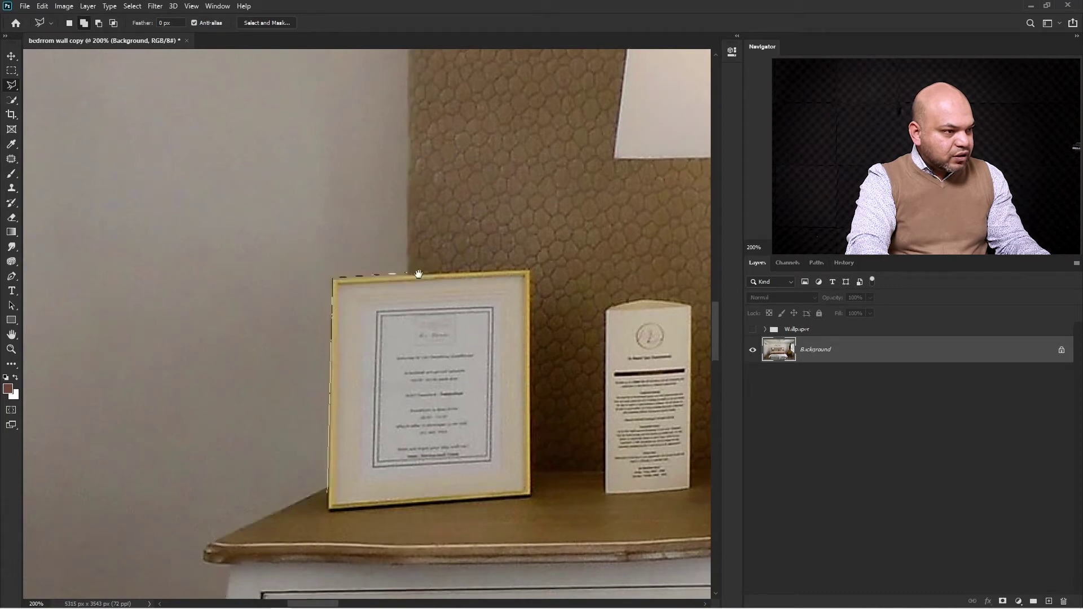
Add the missed upper corner of the headboard near the small photo frame to the selection with the Polygonal Lasso tool
left_click(436, 254, "ctrl")
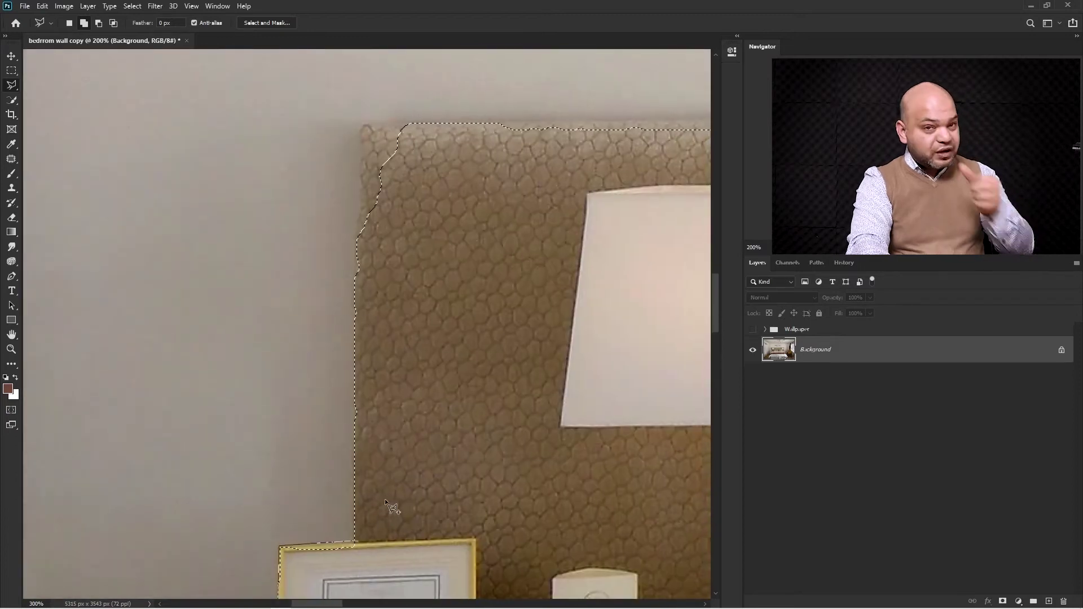
left_click(356, 533)
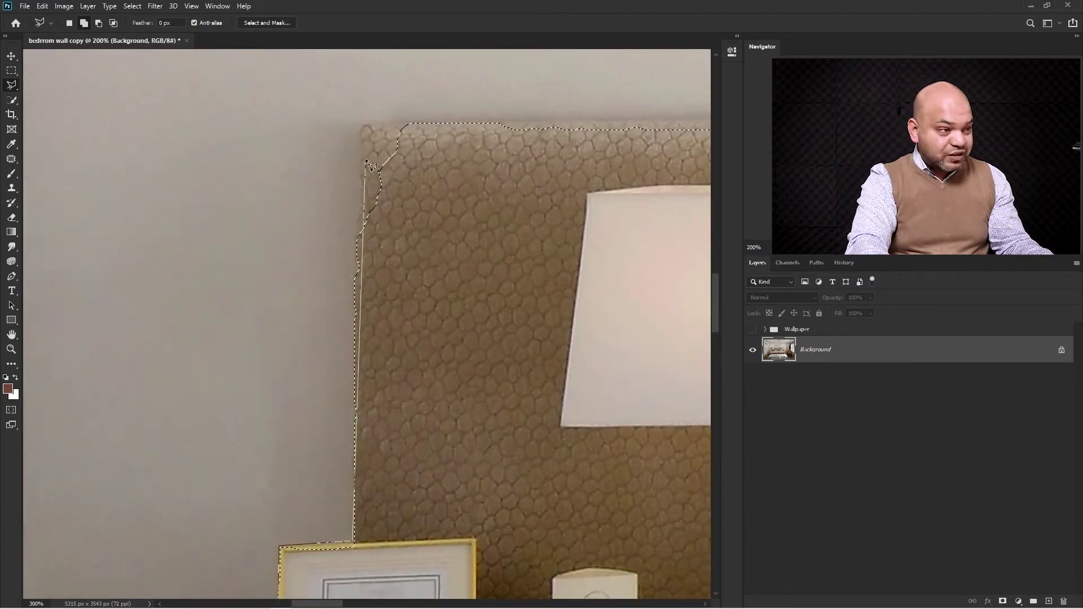
left_click(362, 127)
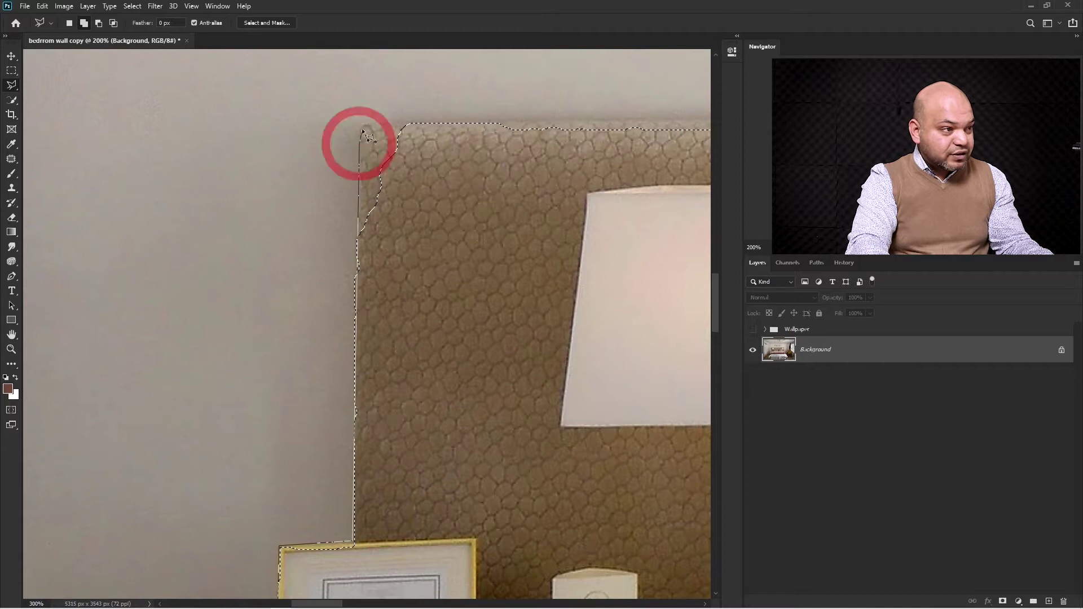
left_click(363, 122)
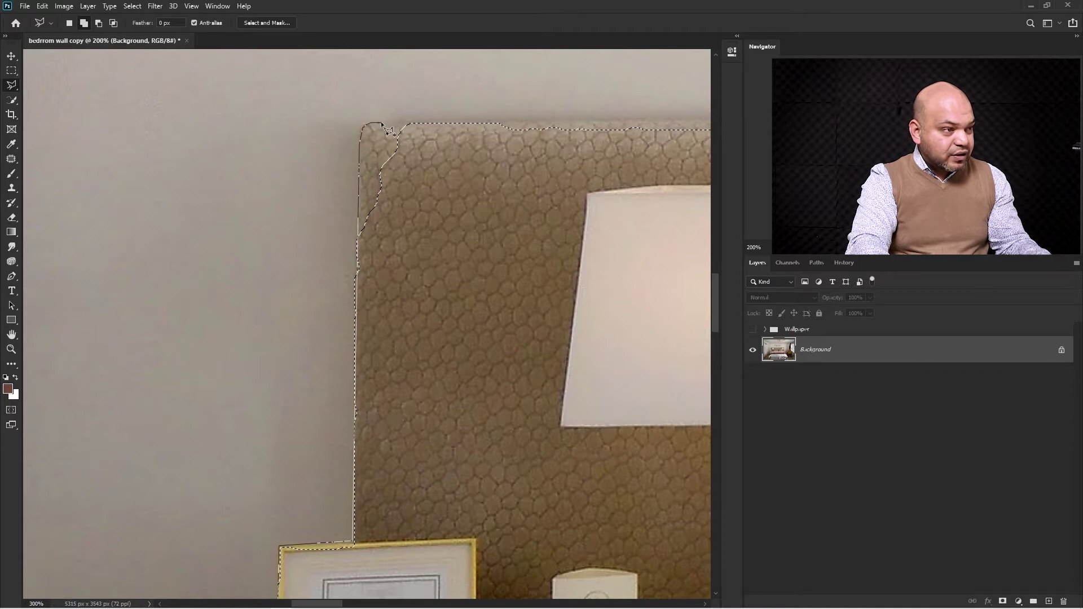
key("ctrl+1")
Add the missed tabletop corner of the nightstand with the magazines to the selection
left_click_drag(334, 247, 846, 254)
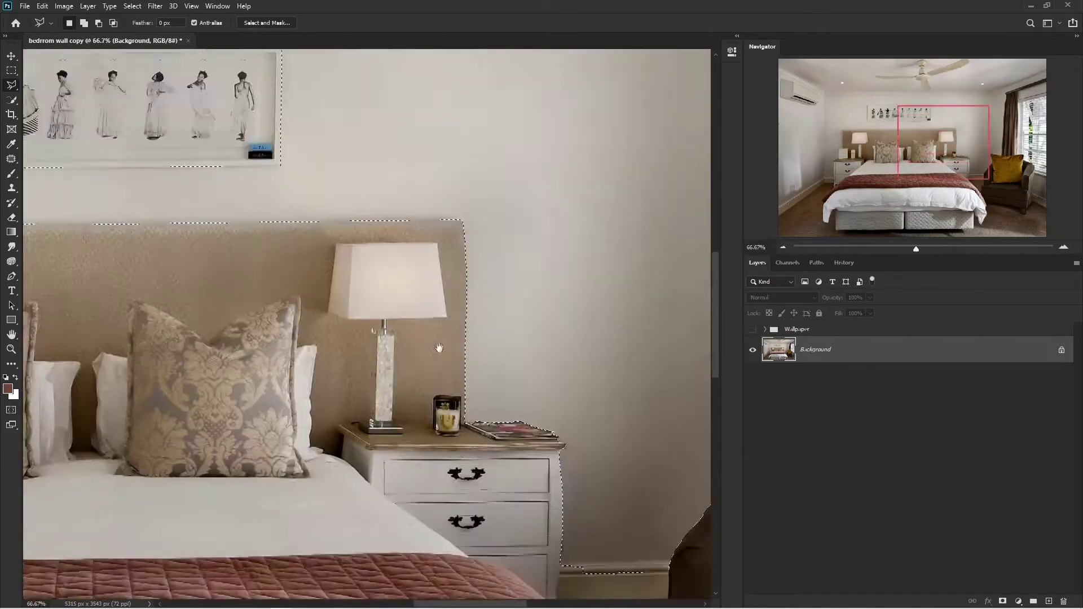
scroll(657, 352, "up", 3)
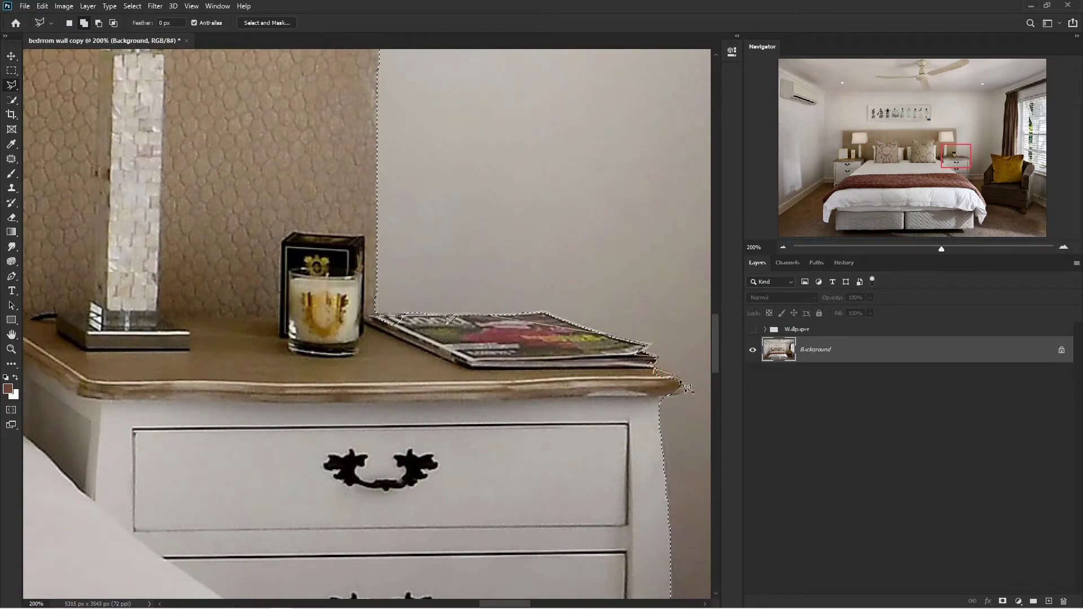
scroll(658, 353, "up", 2)
scroll(542, 412, "right", 1)
left_click(617, 428)
Add the missed curtain edge and the window with its blinds to the selection, tracing past the photo's edge and across the cushion
key("ctrl+1")
left_click(438, 256)
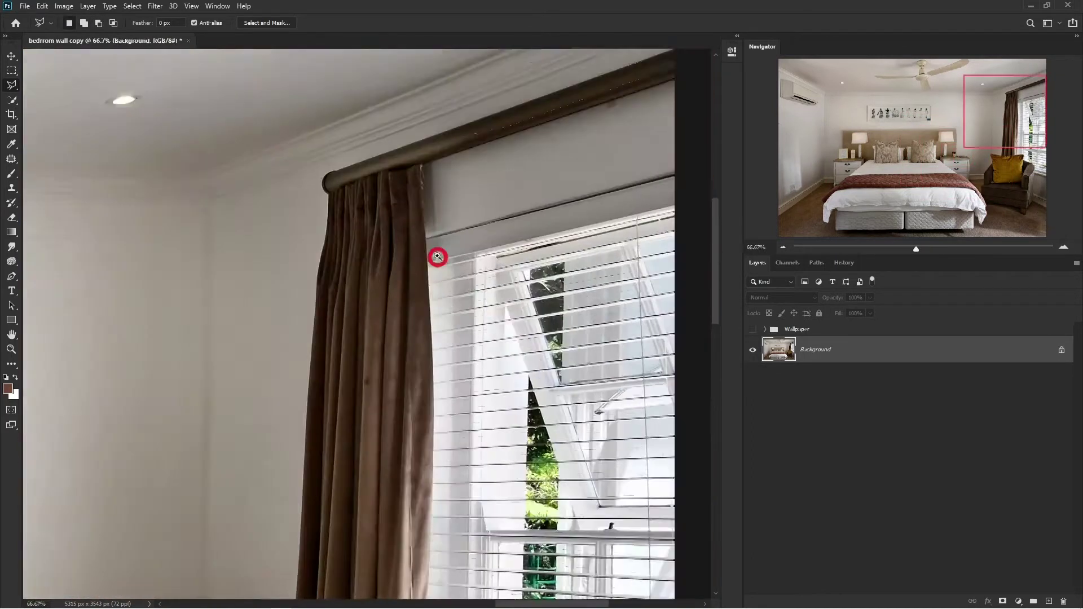
left_click(609, 221)
scroll(550, 337, "down", 5)
left_click(259, 298)
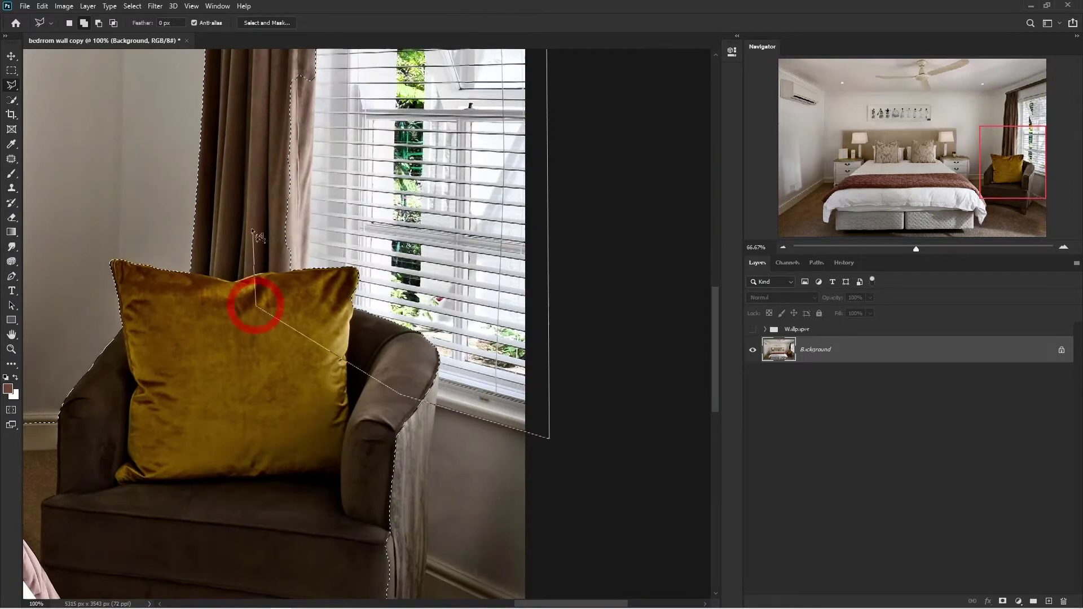
scroll(259, 297, "up", 6)
scroll(386, 217, "down", 1)
scroll(385, 216, "up", 1)
Add the missed outer side of the armchair next to the window wall to the selection
left_click(496, 307)
scroll(563, 369, "down", 4)
scroll(558, 383, "up", 2)
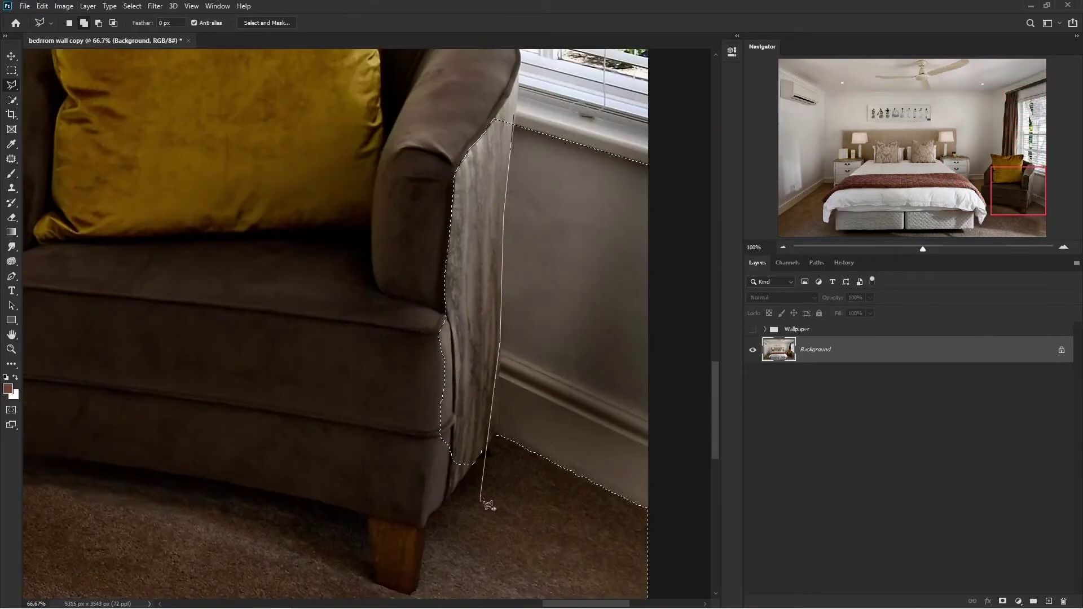
scroll(502, 112, "down", 4)
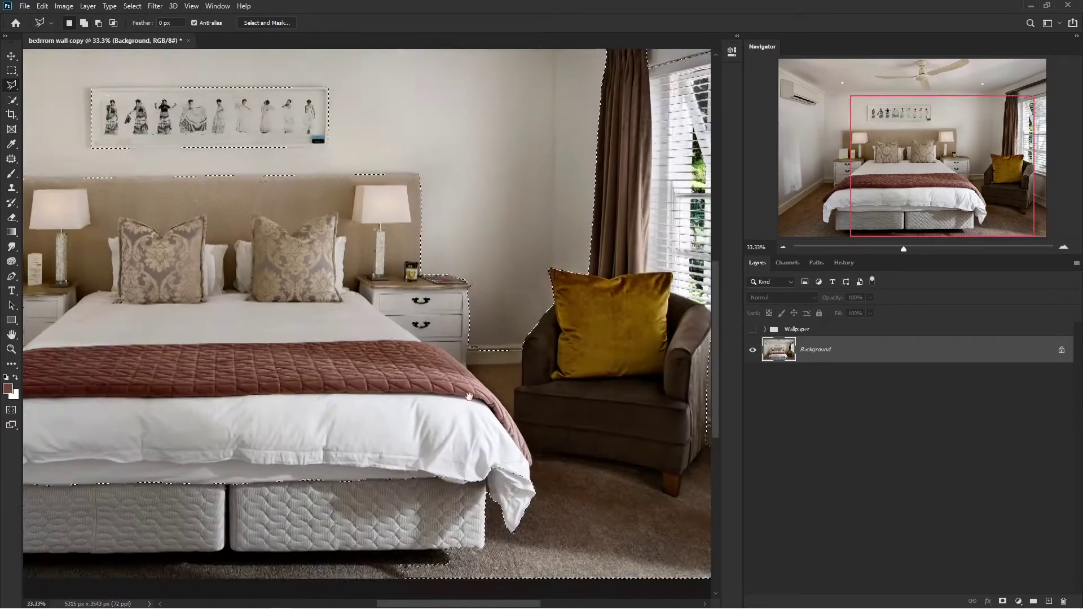
Add the wall socket below the air conditioner to the selection by tracing its four corners
left_click_drag(572, 263, 540, 246)
scroll(261, 321, "up", 6)
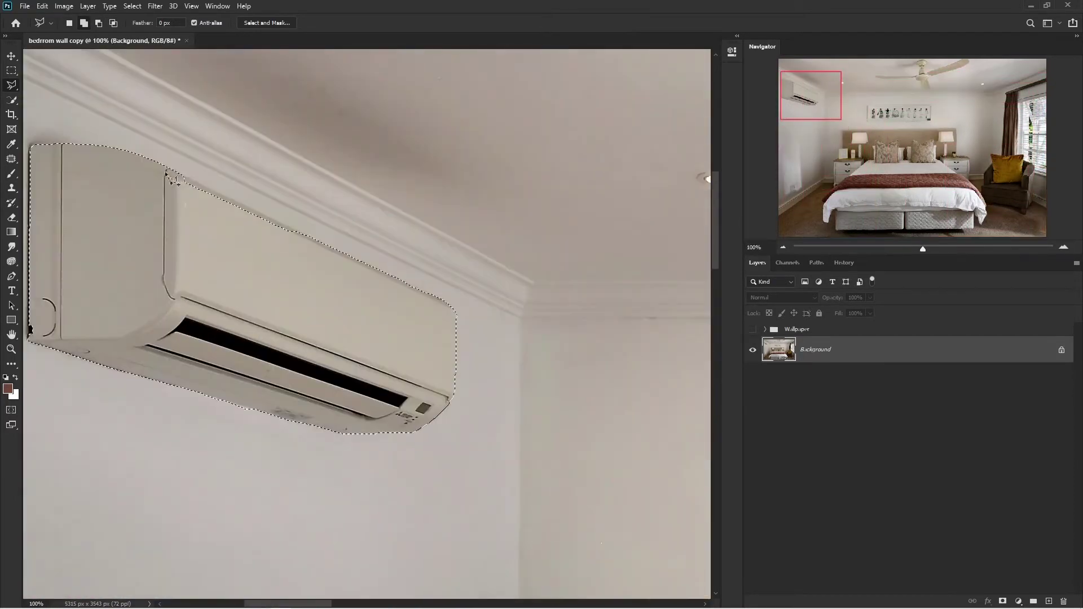
scroll(359, 307, "up", 2)
scroll(359, 307, "down", 7)
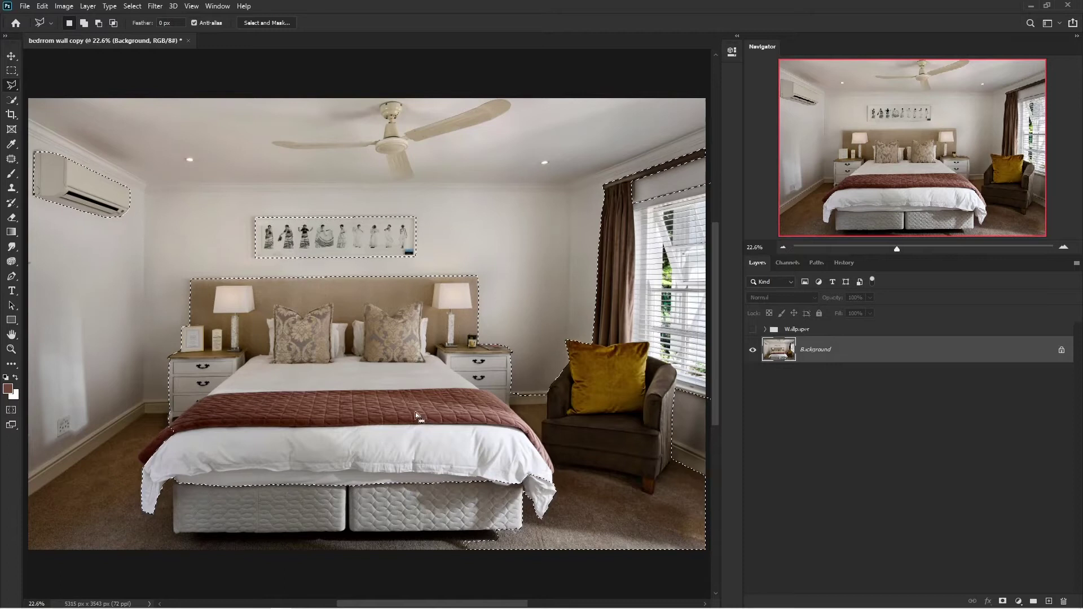
scroll(297, 391, "up", 7)
left_click(397, 183)
left_click(395, 390)
left_click(233, 473)
left_click(228, 253)
scroll(292, 332, "down", 8)
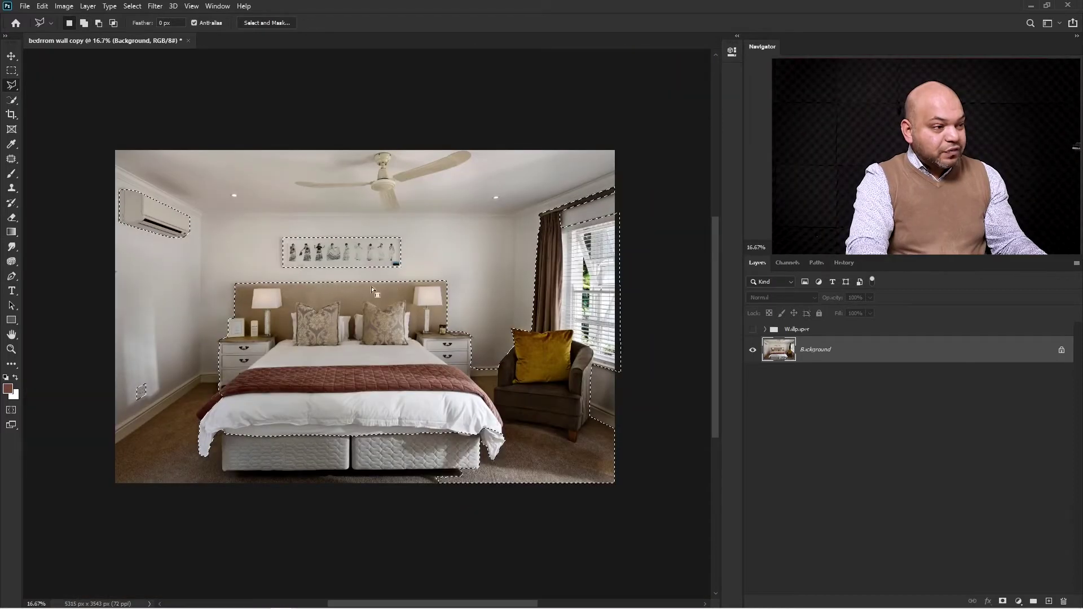
Deselect, duplicate the Background layer, restore the furniture selection with Reselect, and add it as a layer mask on the copy
key("ctrl+d")
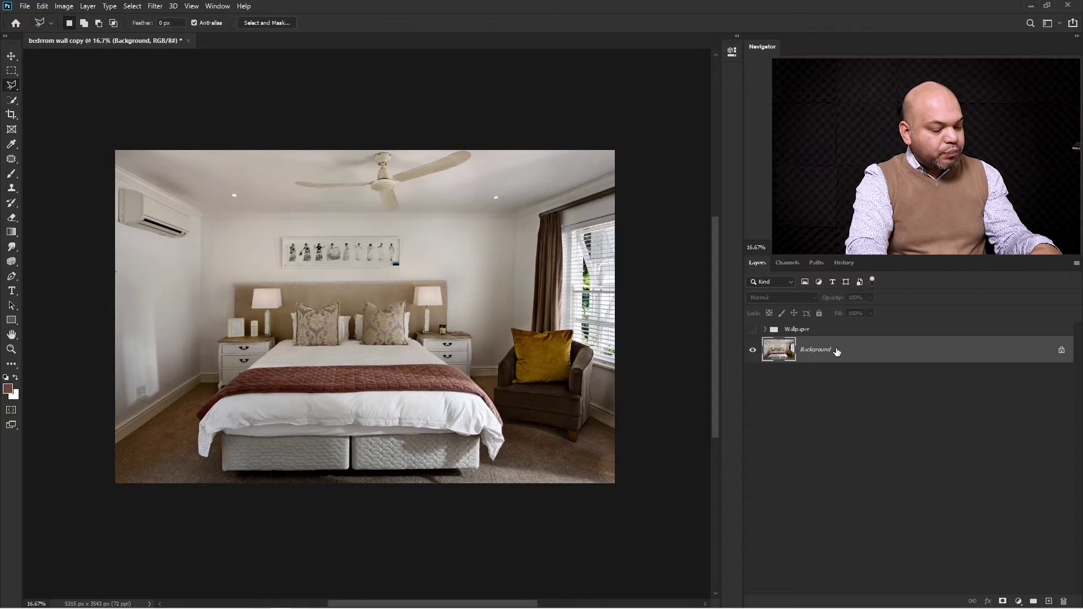
key("ctrl+j")
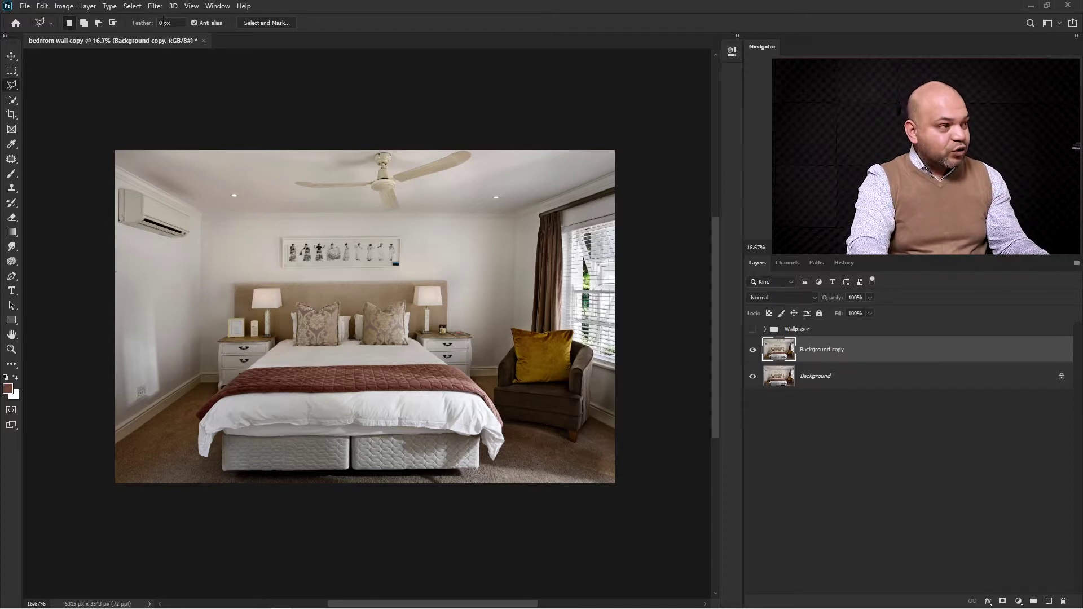
left_click(132, 6)
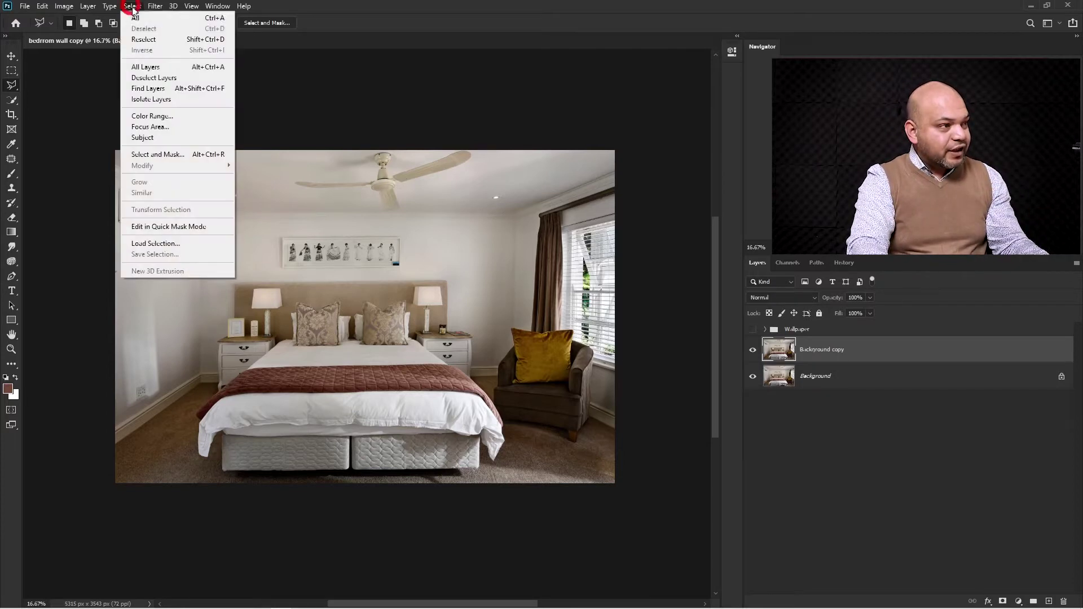
left_click(150, 41)
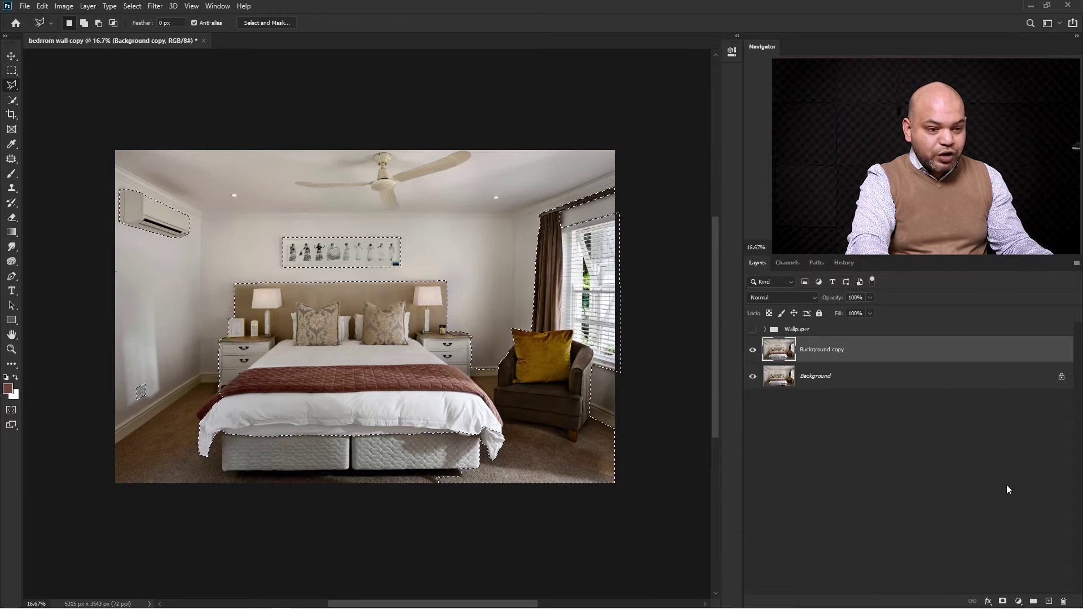
left_click(1002, 601)
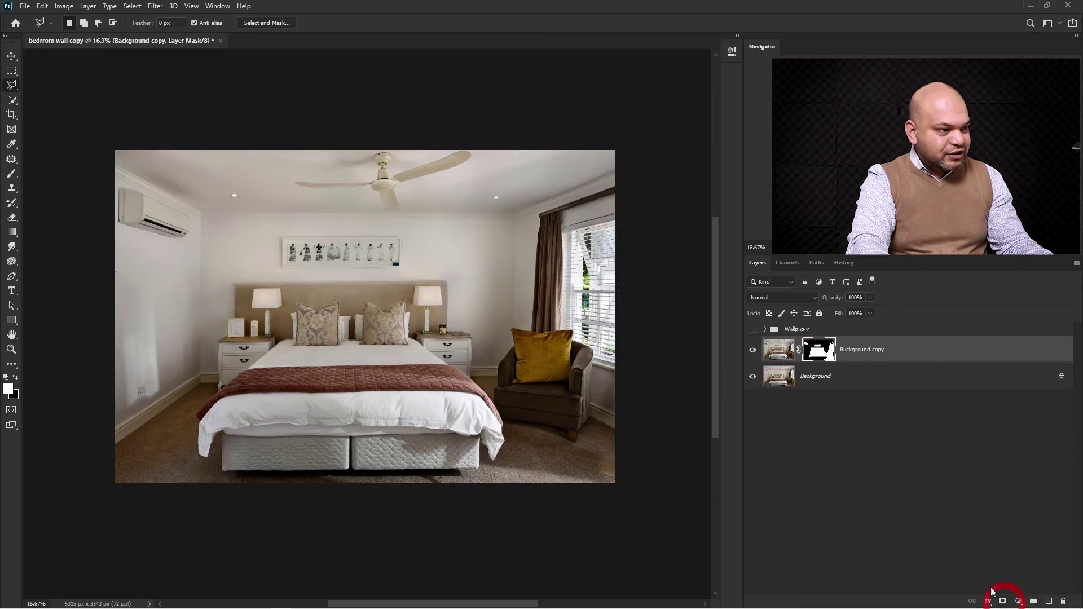
Show the Wallpaper group and place the masked Background copy above it, outside the group
left_click(752, 331)
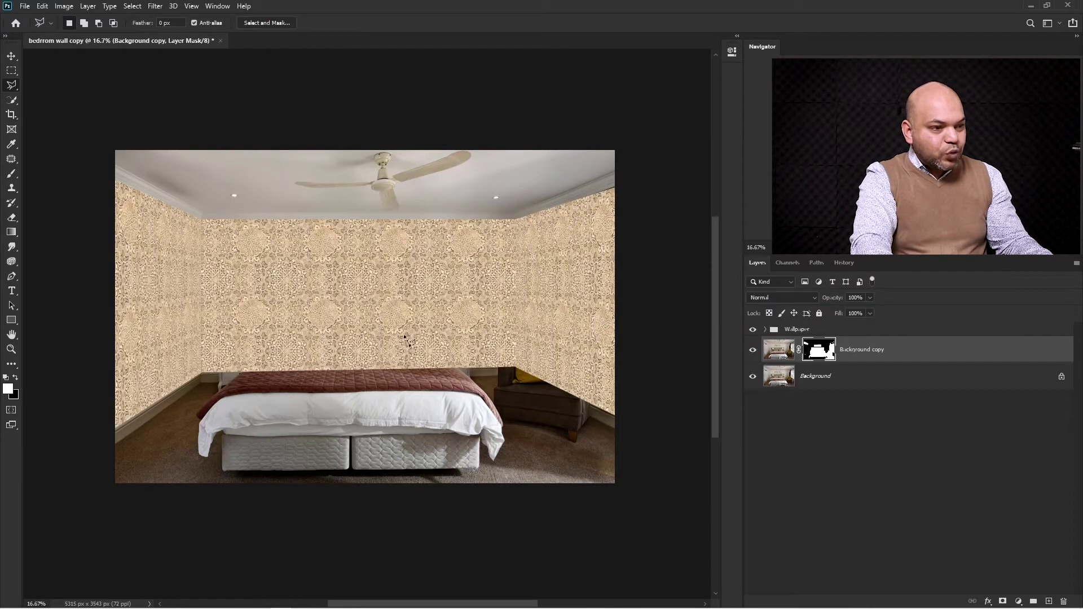
left_click_drag(783, 353, 784, 332)
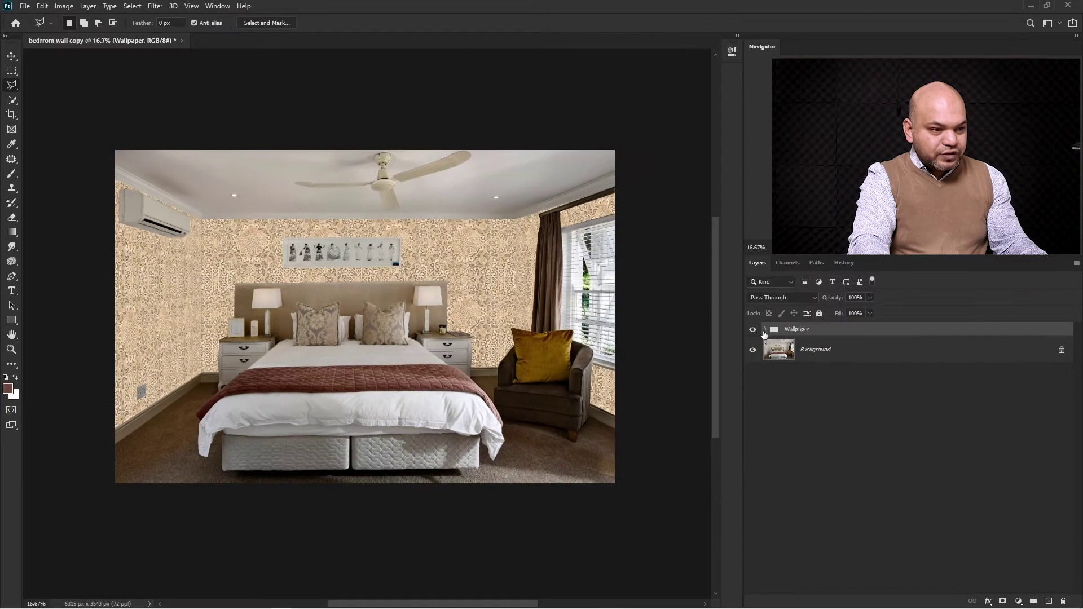
left_click(764, 330)
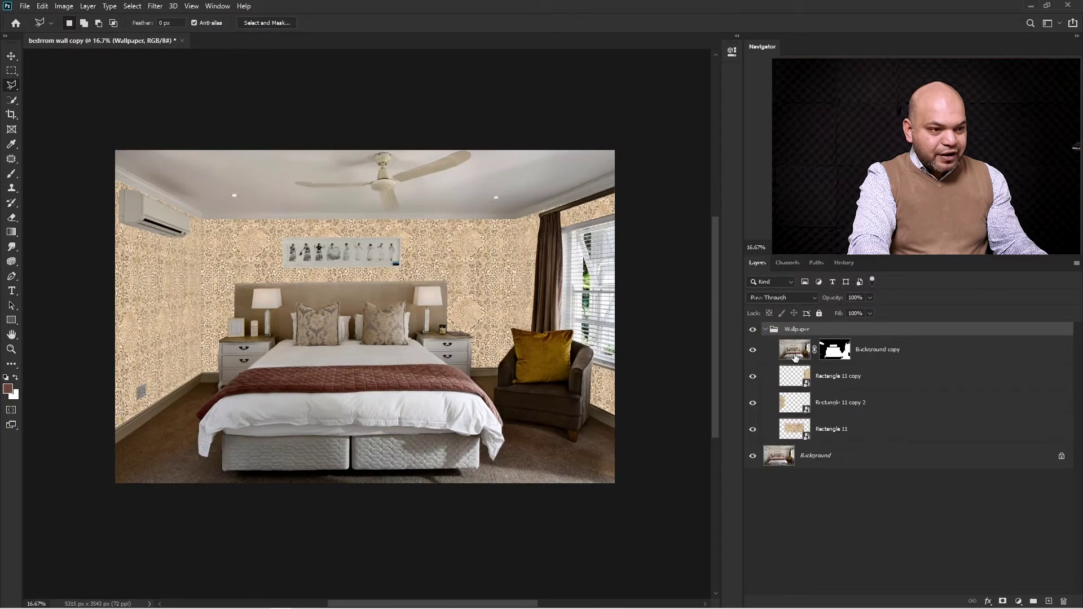
left_click(792, 353)
key("ctrl+bracketright")
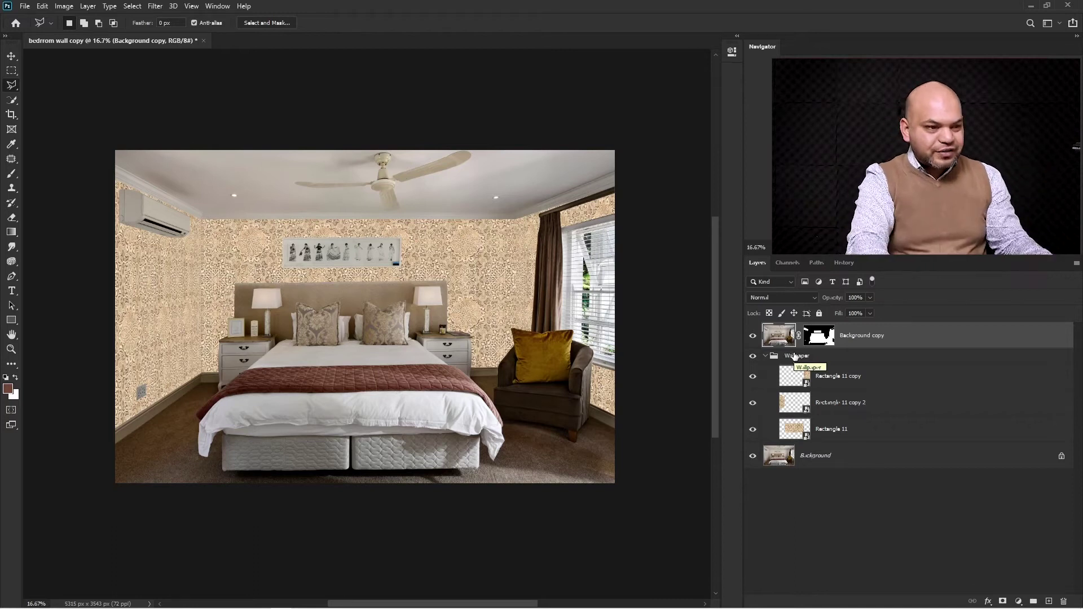
left_click(765, 356)
Select the Background layer, hide the Wallpaper group, and trace the upper edge of all three walls as a Pen tool path
left_click(777, 377)
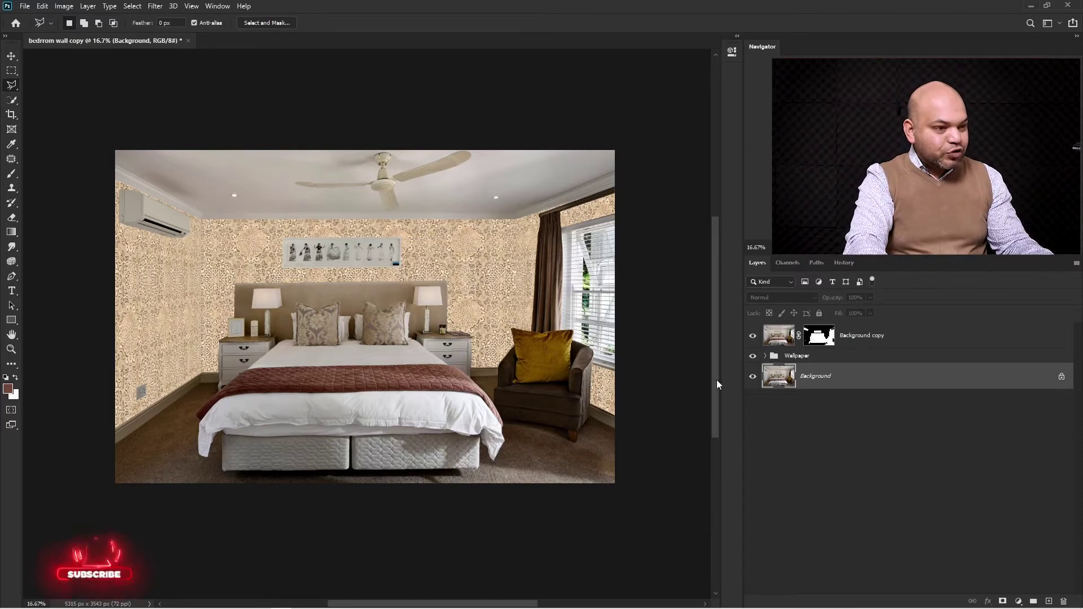
left_click(753, 356)
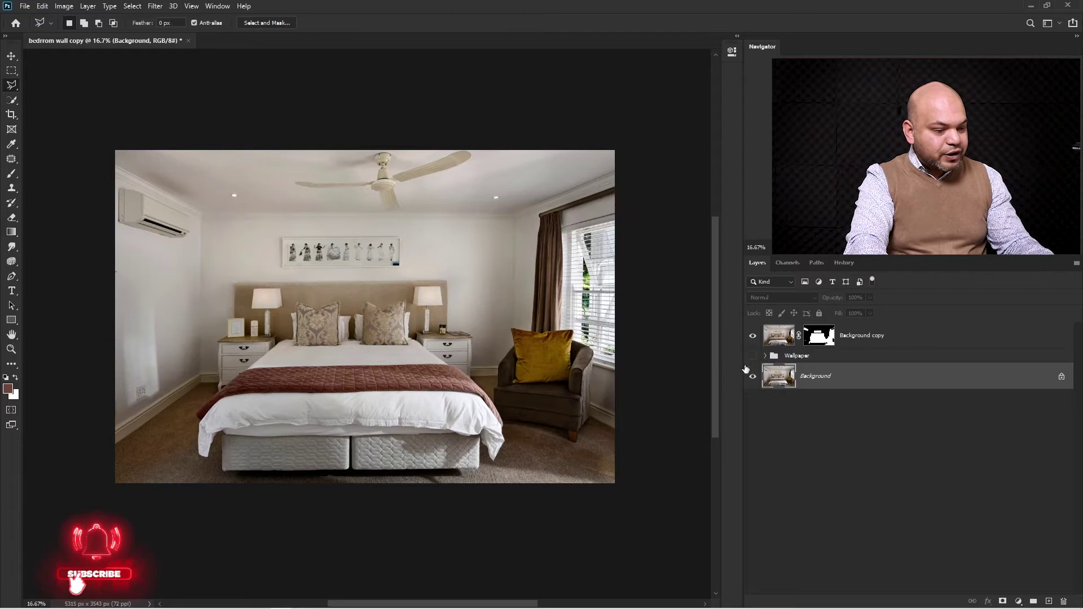
key("p")
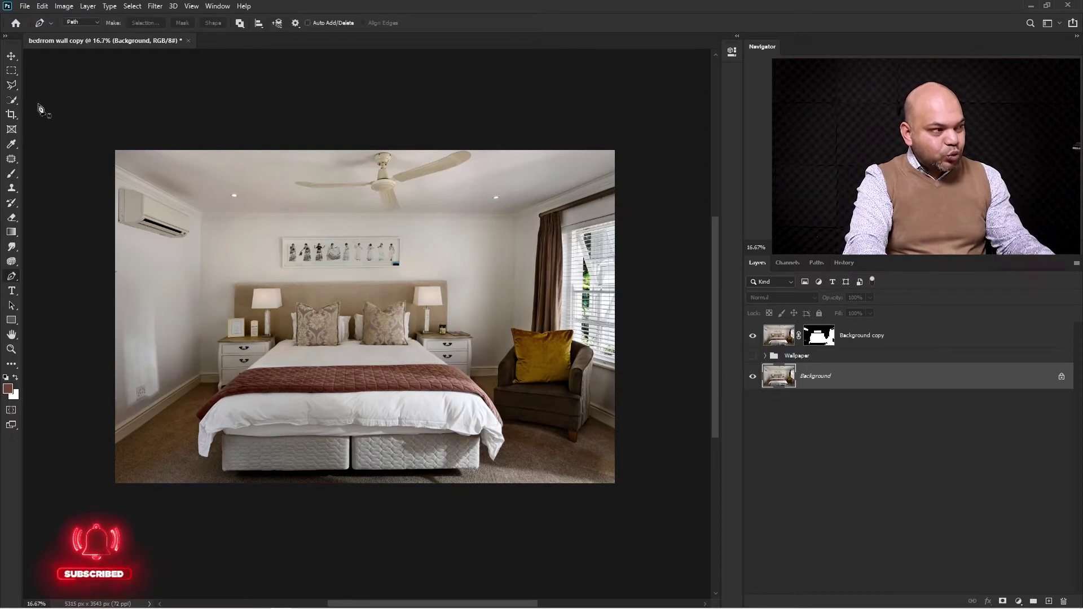
scroll(140, 174, "up", 3)
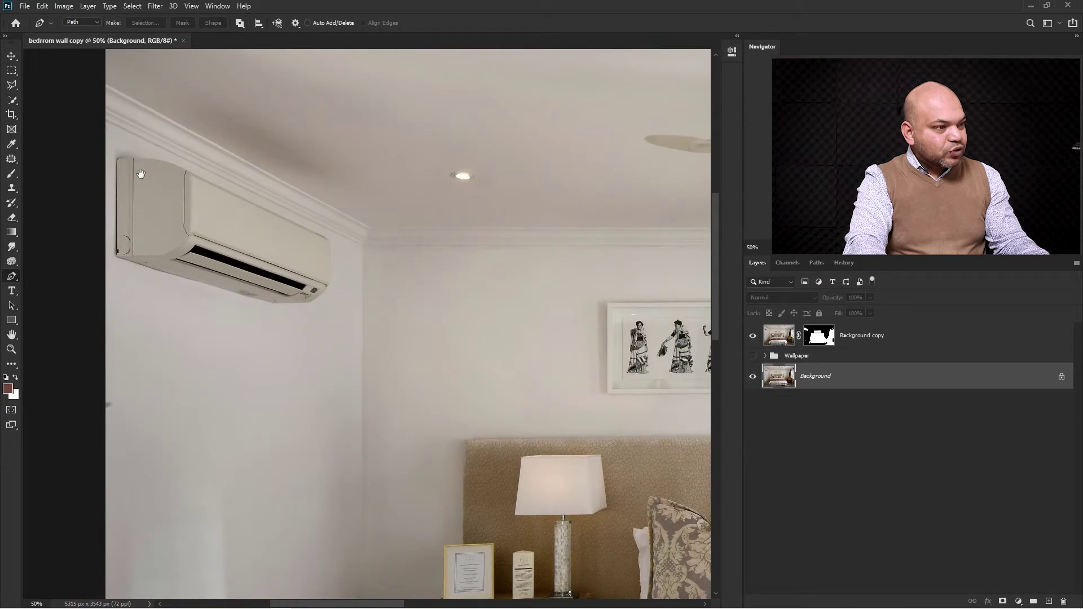
left_click_drag(140, 173, 150, 217)
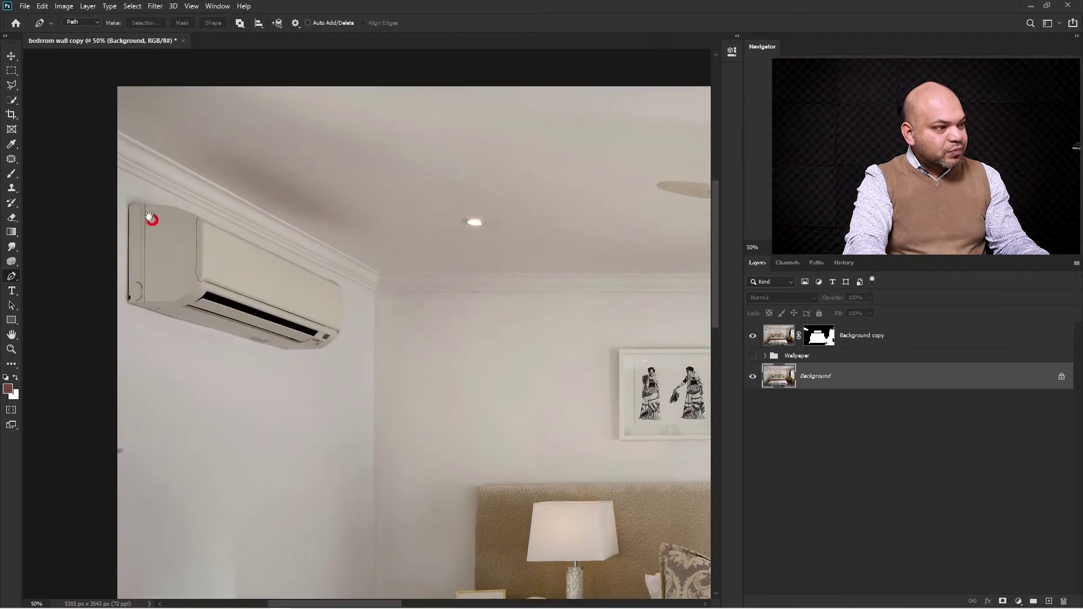
left_click(110, 166)
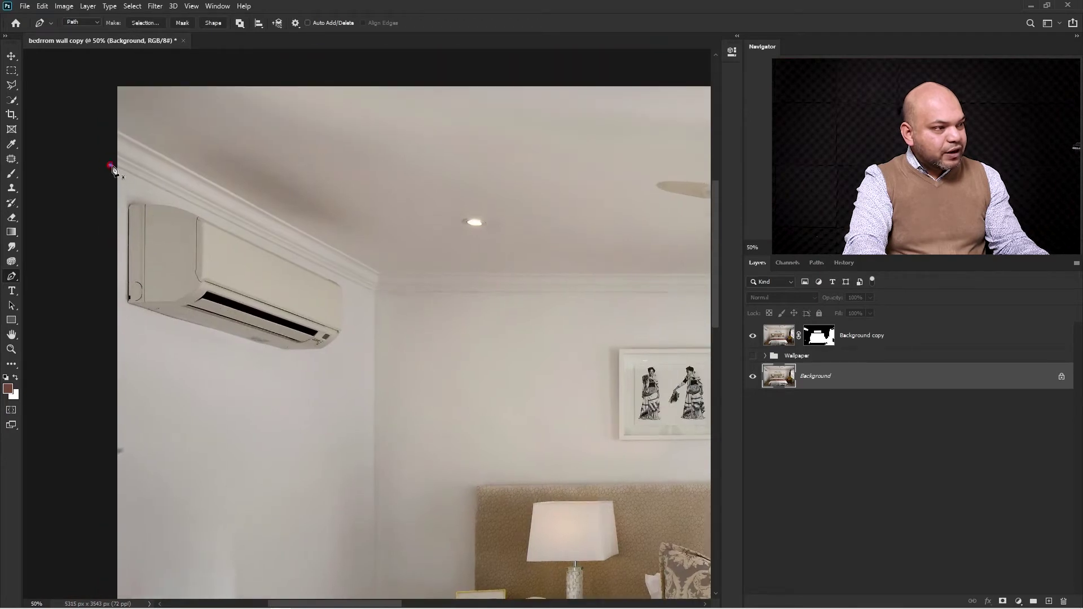
left_click(375, 293)
left_click_drag(378, 296, 56, 240)
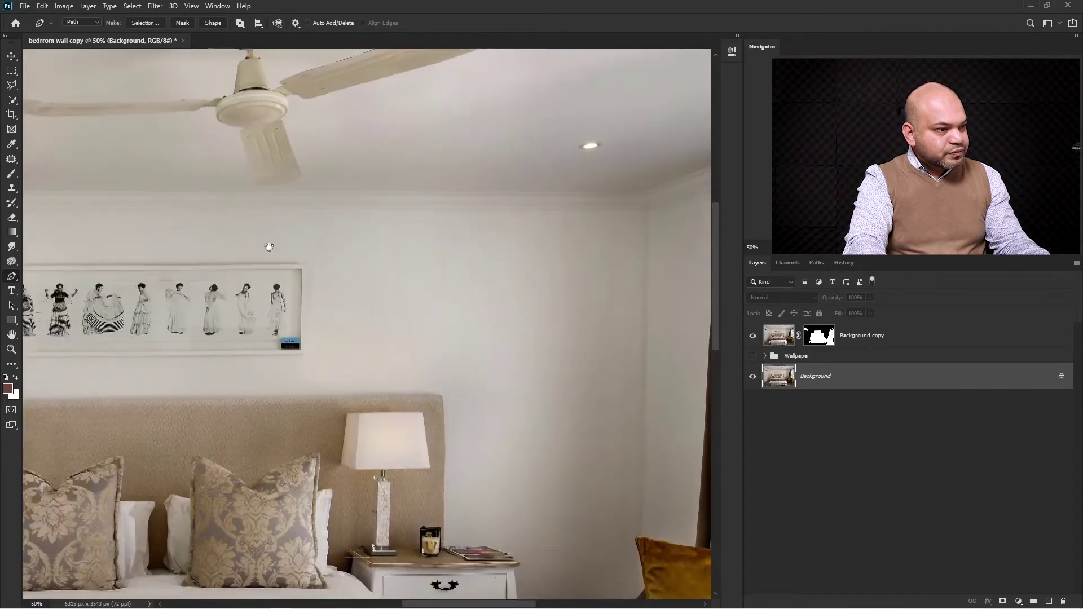
left_click_drag(268, 245, 244, 244)
left_click(602, 214)
left_click_drag(641, 191, 268, 211)
left_click(596, 98)
Continue the path down outside the photo by the window, and anchor the hidden lower corner behind the armchair using a vertical guide
left_click_drag(558, 396, 529, 136)
left_click_drag(540, 457, 522, 341)
left_click(517, 422)
left_click_drag(368, 379, 554, 460)
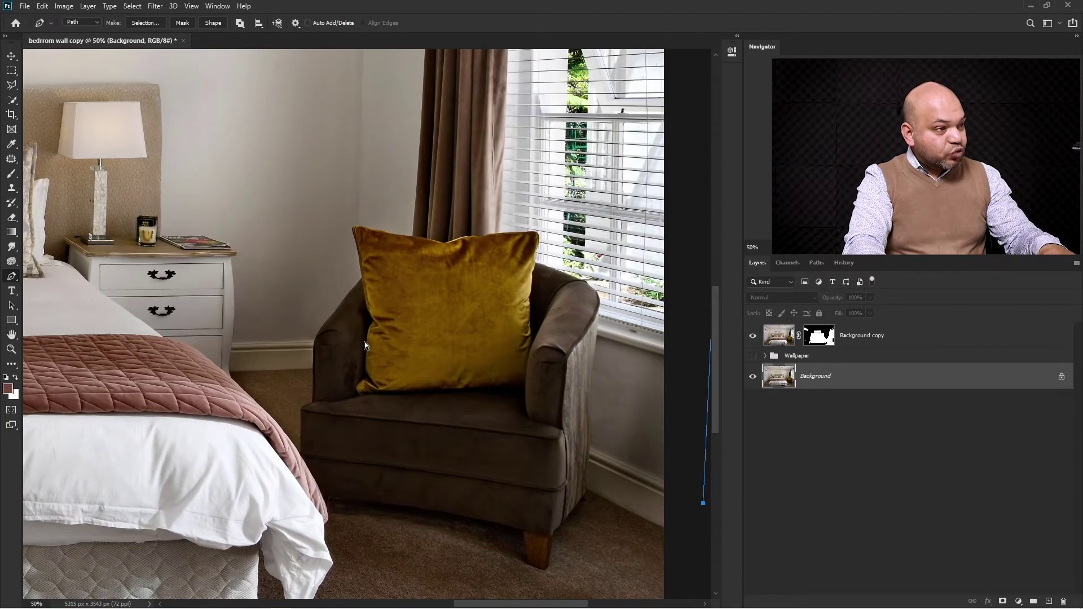
key("ctrl+r")
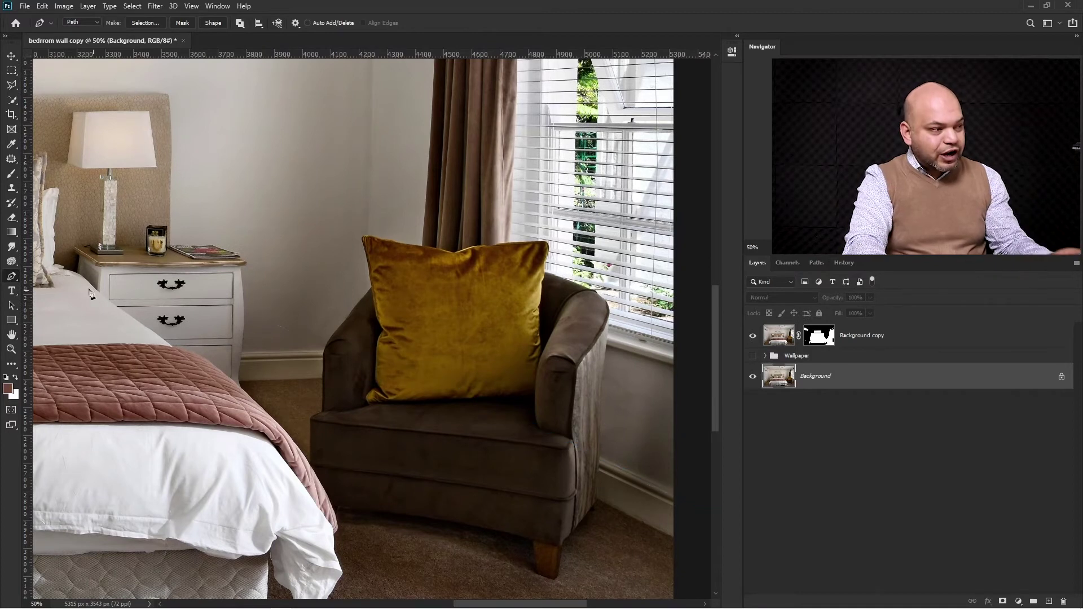
left_click_drag(29, 279, 370, 266)
left_click(368, 349)
Trace the lower edge of the back wall and the air-conditioner wall above the skirting, close the path, and hide the guides
left_click_drag(214, 363, 610, 362)
left_click_drag(39, 375, 371, 357)
left_click(340, 295)
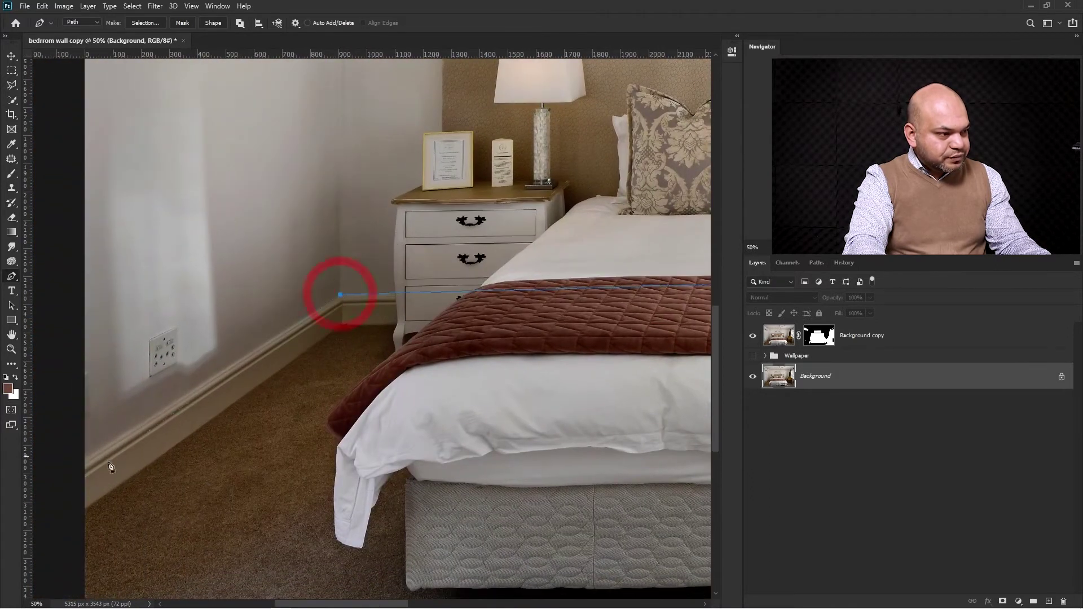
scroll(224, 402, "down", 2)
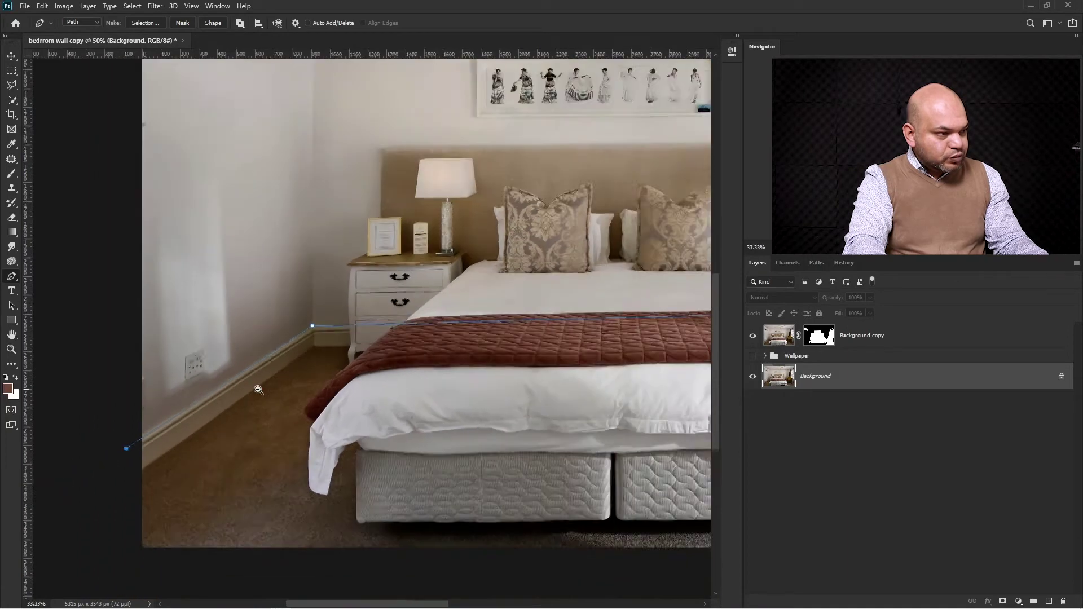
left_click(208, 180)
scroll(491, 329, "down", 1)
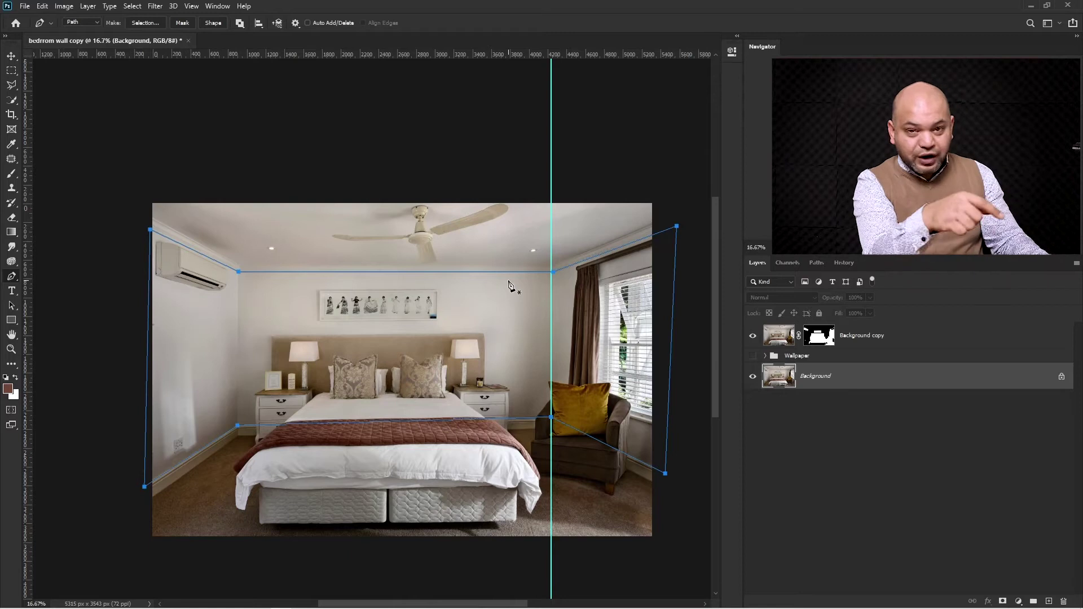
key("ctrl+semicolon")
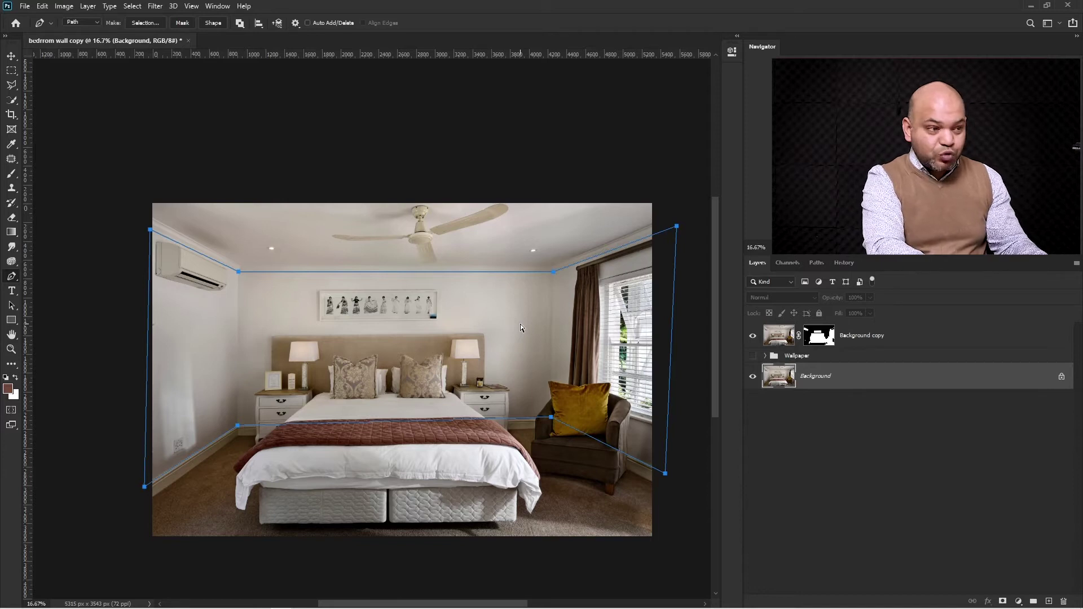
Copy the wall area enclosed by the path from the Background to a new layer, and show the Wallpaper group
key("ctrl+Return")
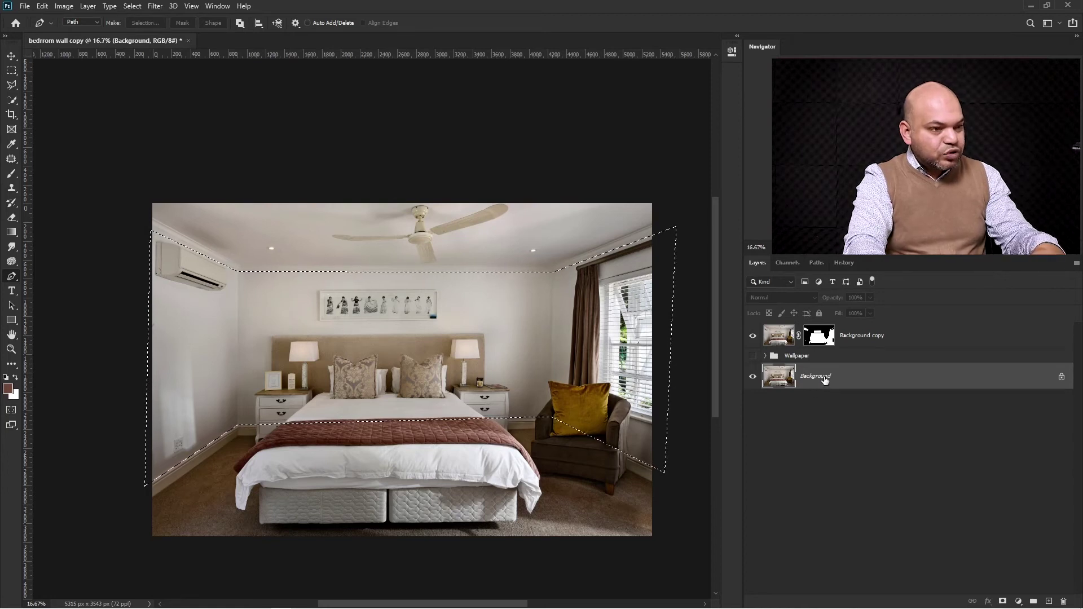
key("ctrl+j")
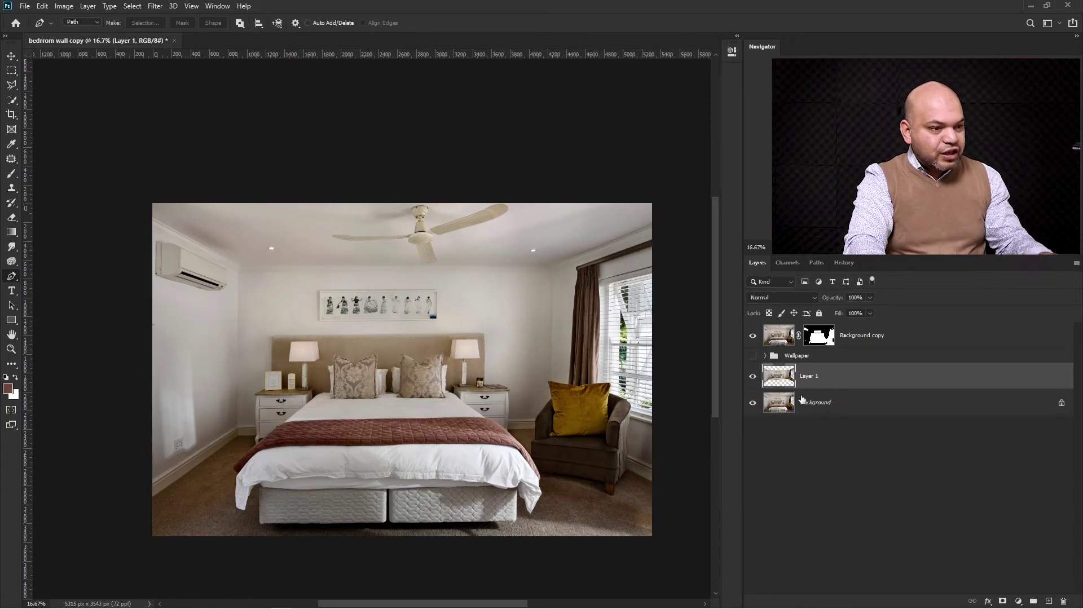
left_click(754, 403)
left_click(754, 337)
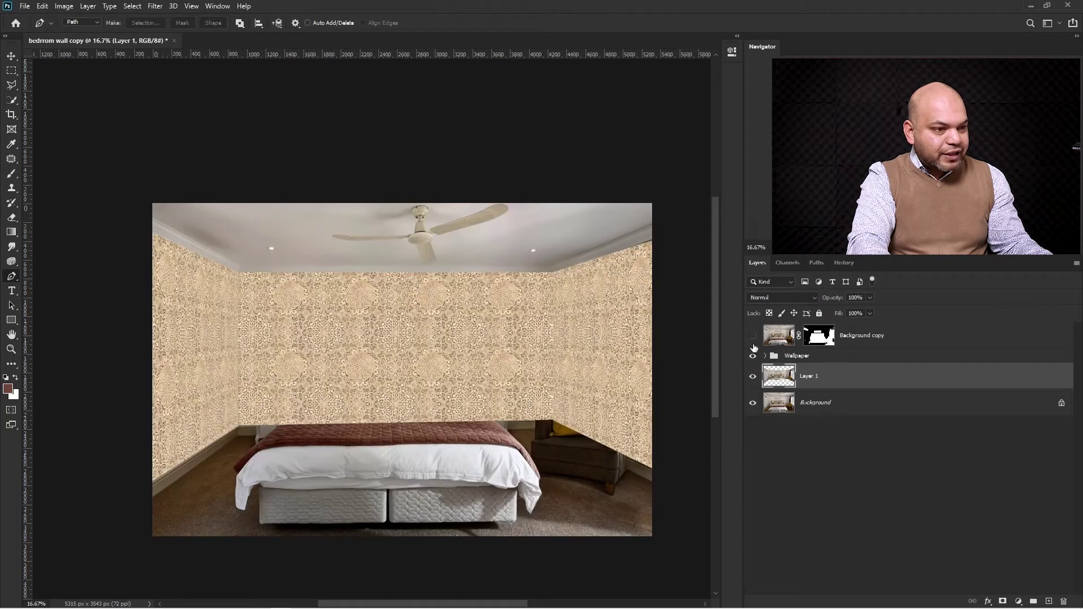
Rename the new layer with the copied walls as Shadows
double_click(809, 377)
type("Shadows")
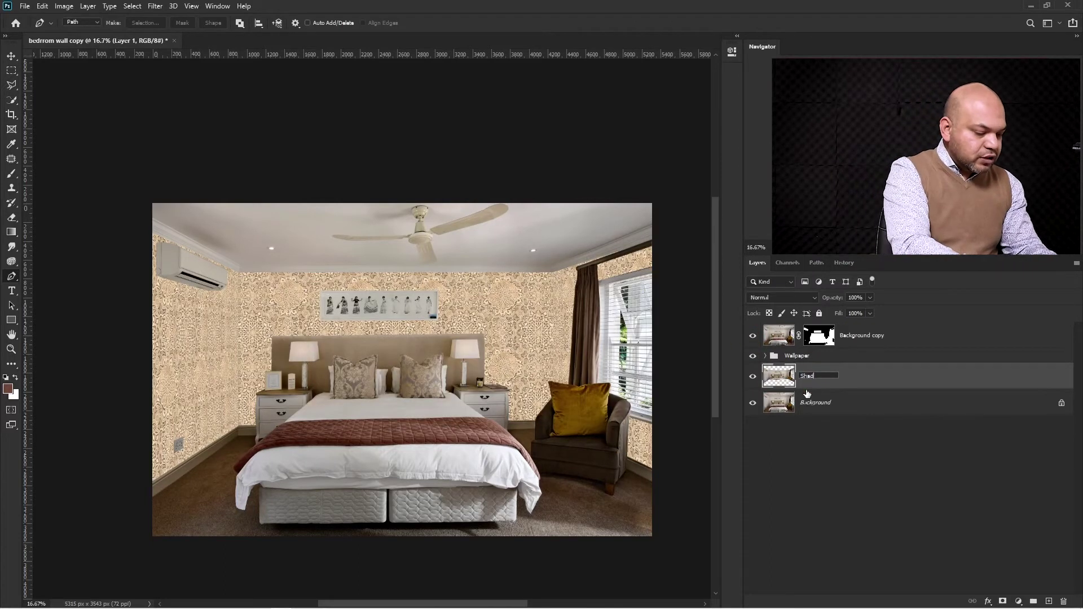
key("Return")
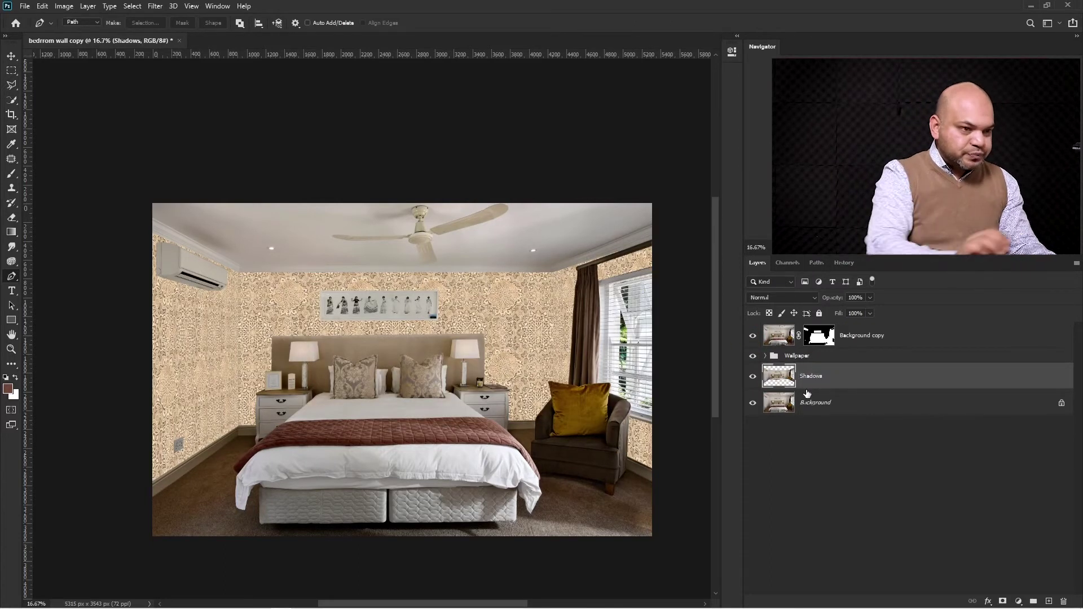
Move the Shadows layer to the top of the Wallpaper group and set its blend mode to Multiply
left_click(765, 356)
left_click_drag(785, 460, 787, 379)
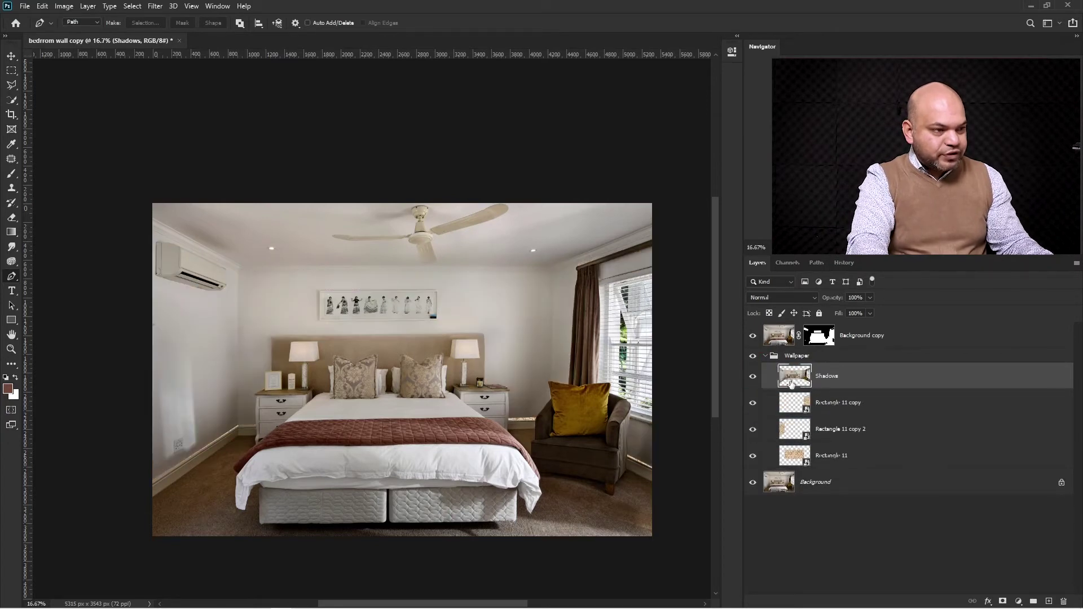
left_click(786, 299)
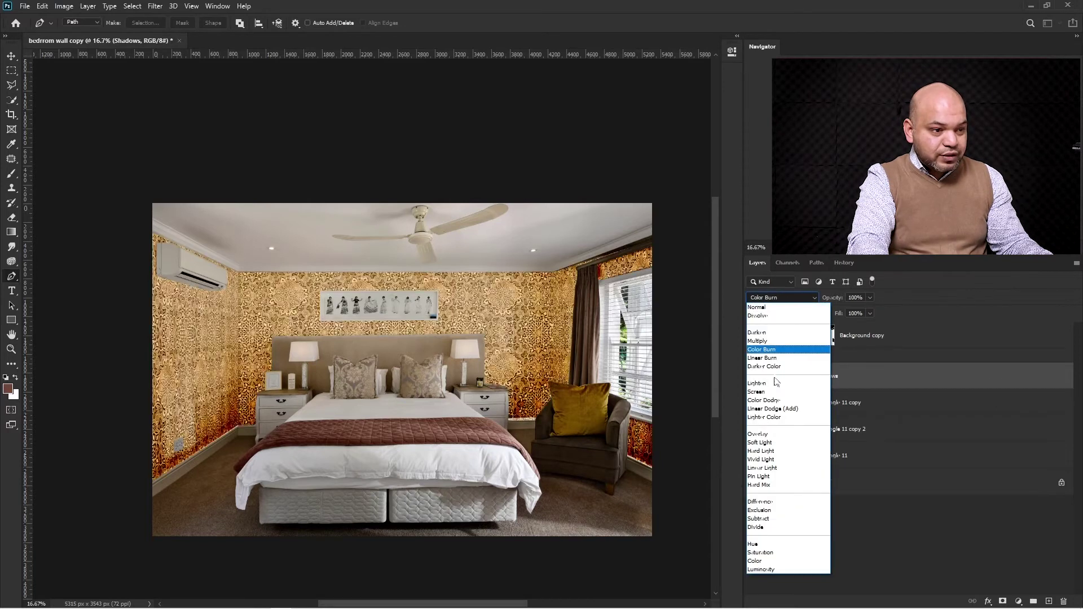
left_click(770, 341)
left_click(427, 376, "ctrl")
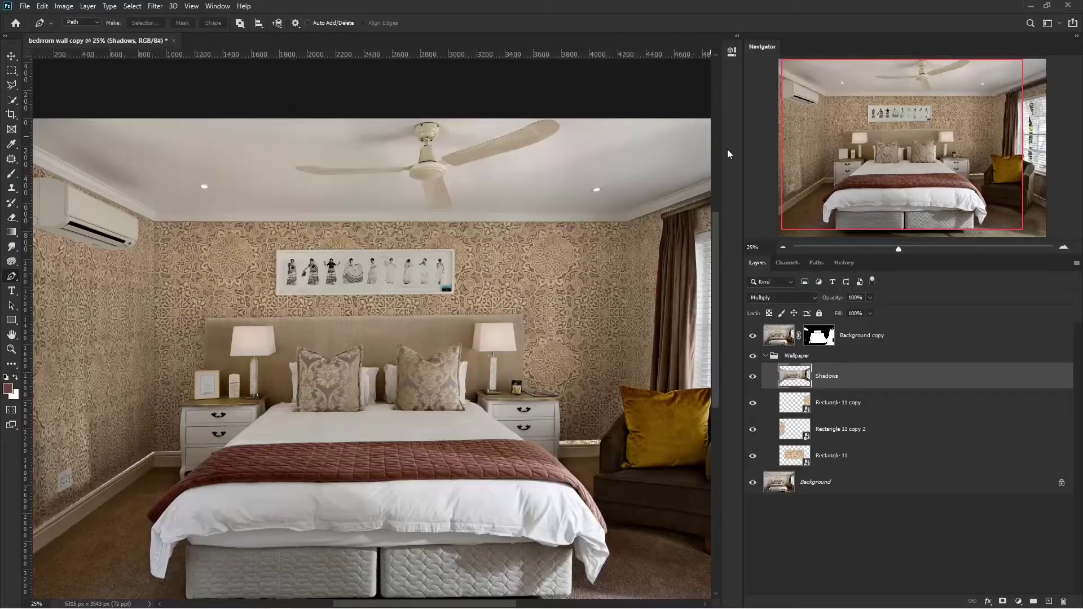
In the Shadows layer's blending options, lower the Blend If white limit for This Layer to 163
double_click(1035, 381)
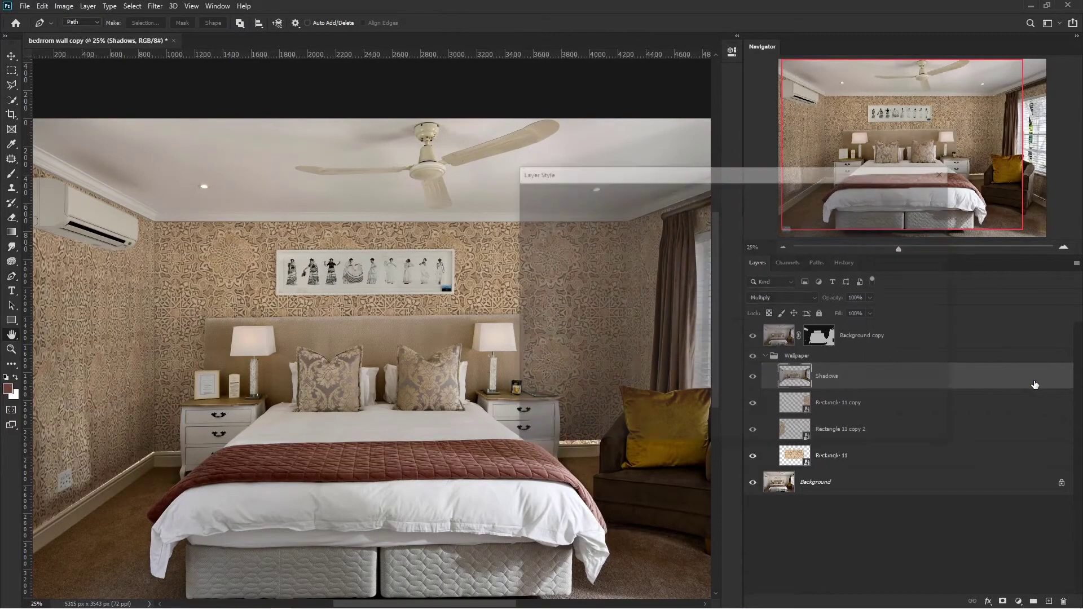
left_click_drag(733, 171, 680, 158)
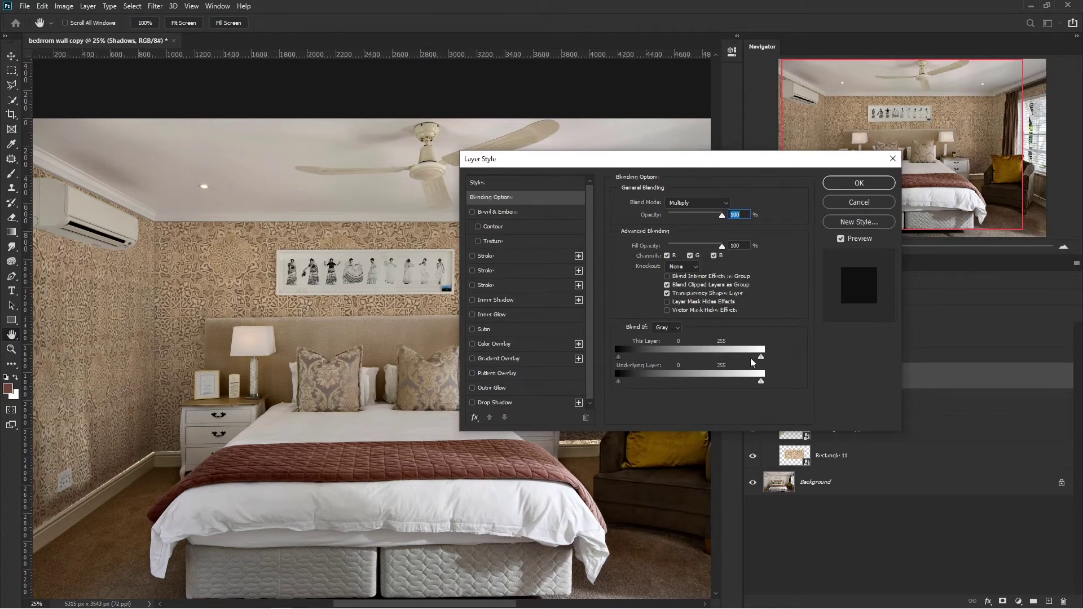
left_click_drag(761, 361, 717, 366)
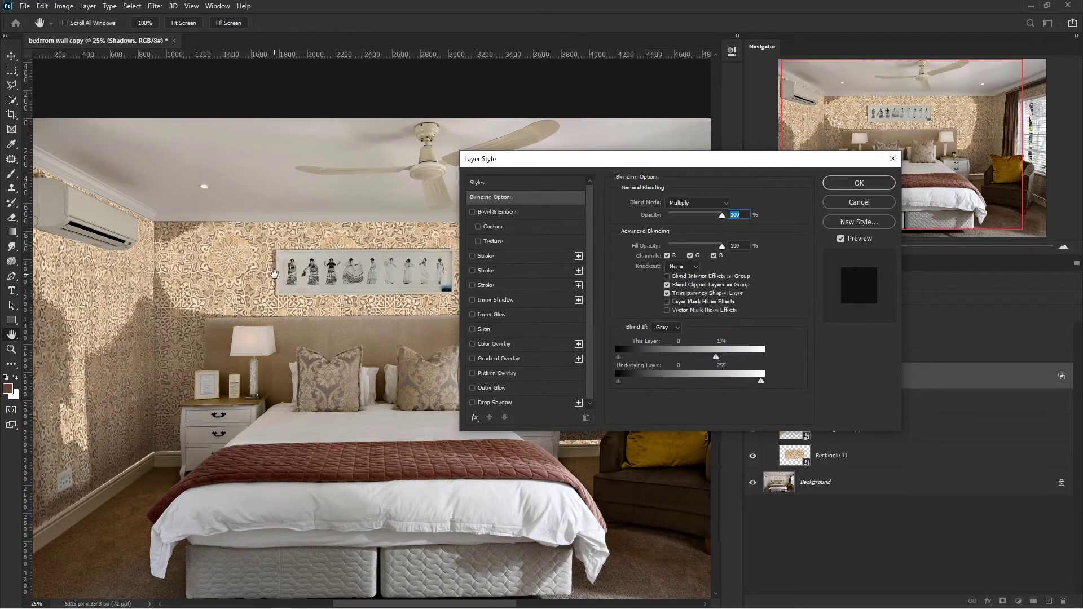
left_click_drag(92, 222, 134, 216)
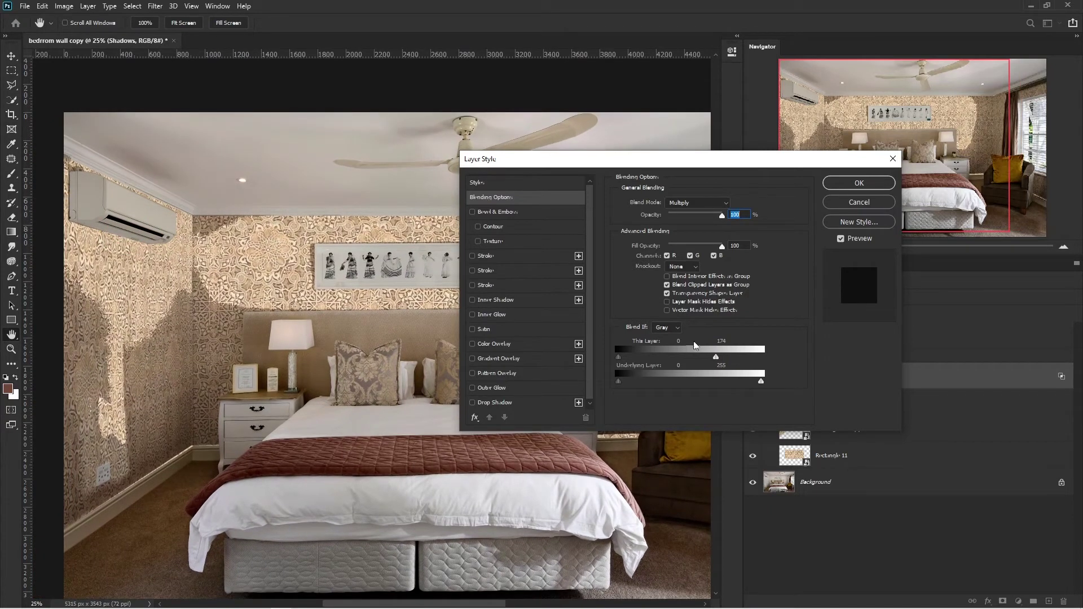
left_click_drag(717, 358, 710, 359)
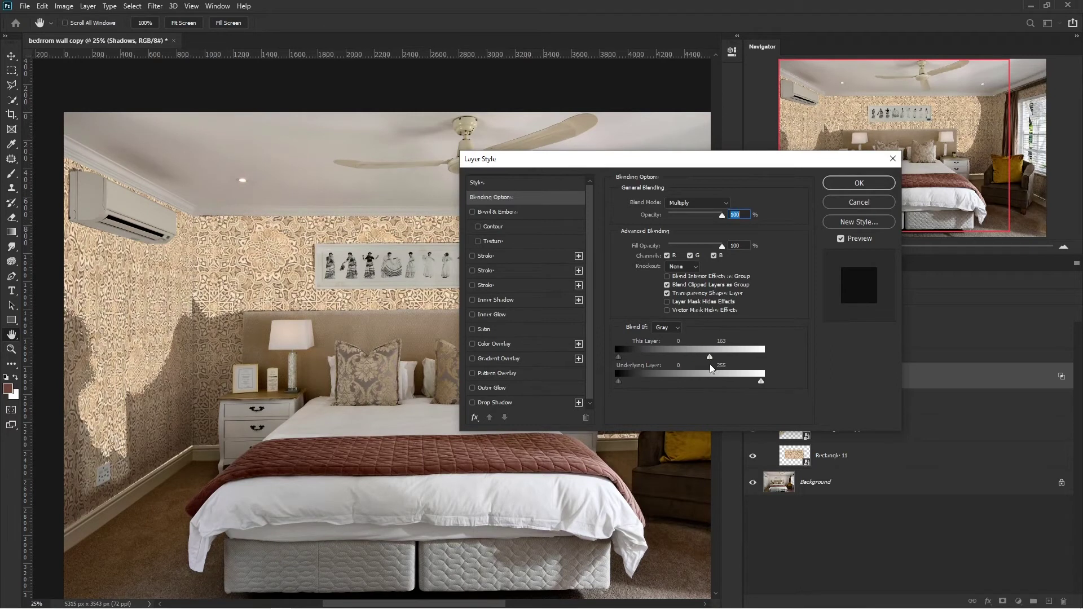
Split the This Layer white limit to soften the shadow transition on the walls, and apply the blending options
key("alt")
left_click_drag(711, 361, 732, 361)
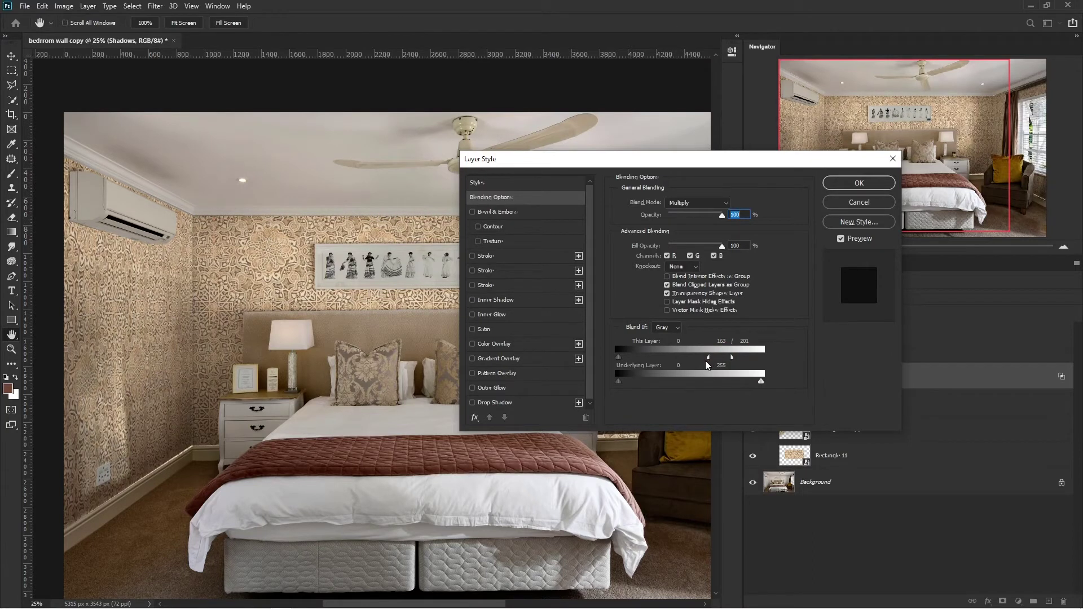
left_click_drag(707, 361, 738, 359)
left_click_drag(721, 170, 518, 276)
left_click(656, 289)
Activate the saved Work Path that outlines the three walls
key("p")
key("ctrl+minus")
scroll(474, 371, "left", 3)
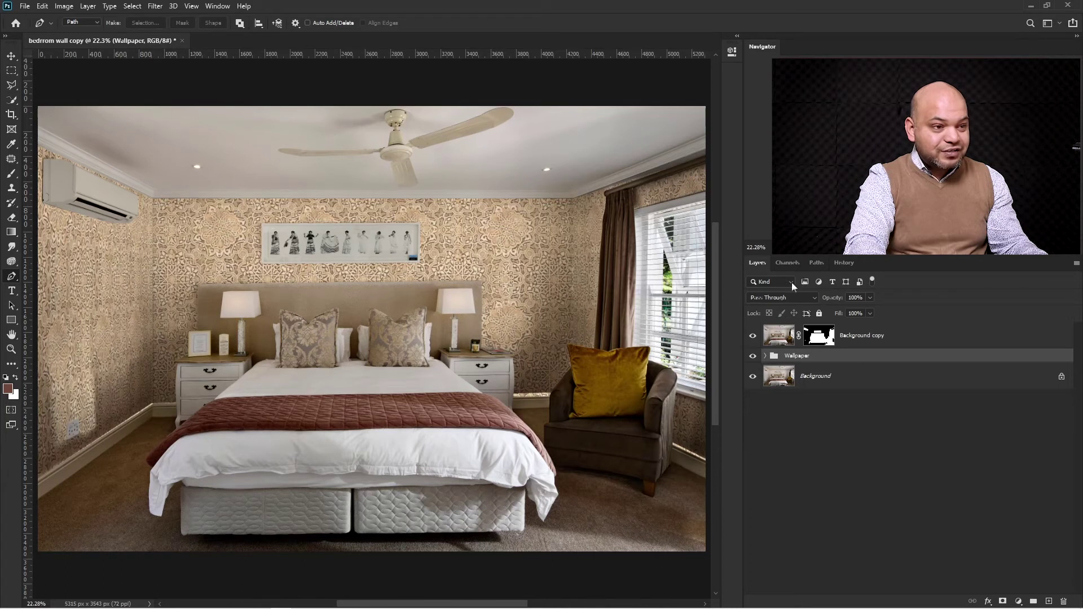
left_click(815, 264)
left_click(776, 290)
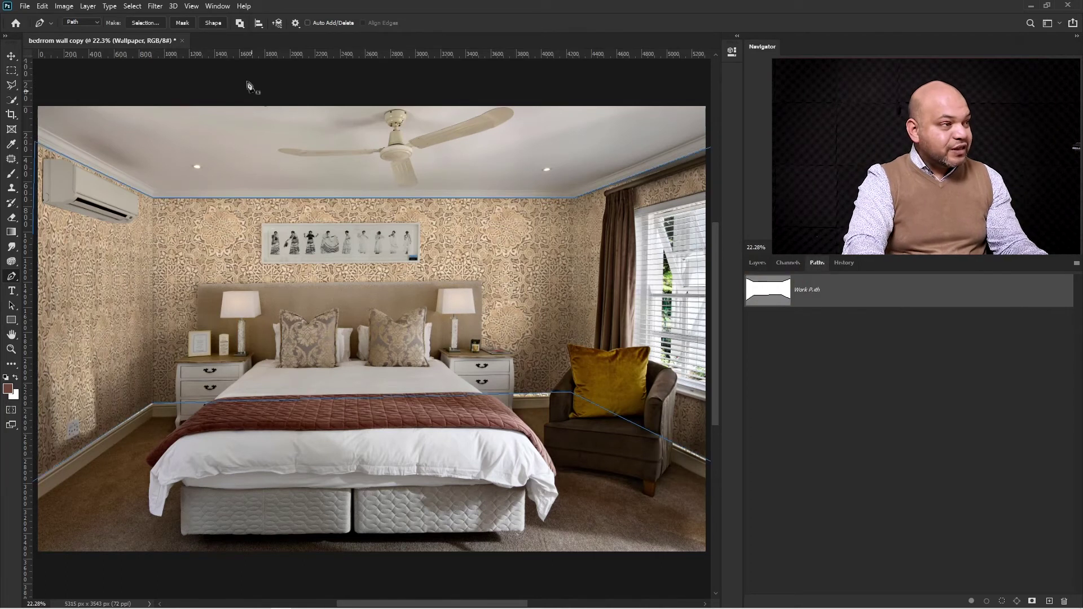
left_click(220, 6)
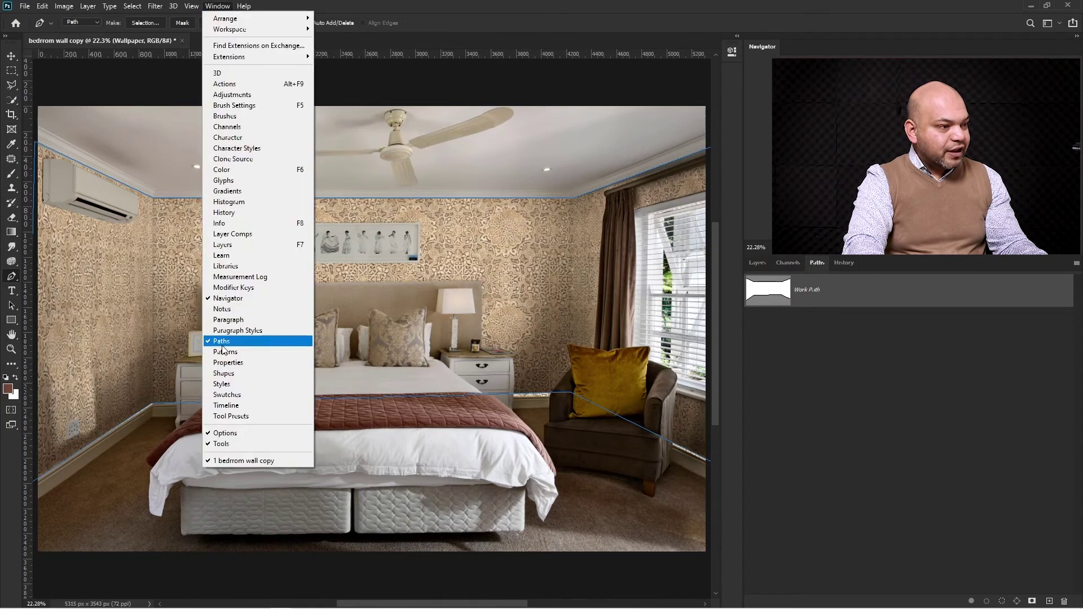
left_click(874, 388)
left_click(874, 389)
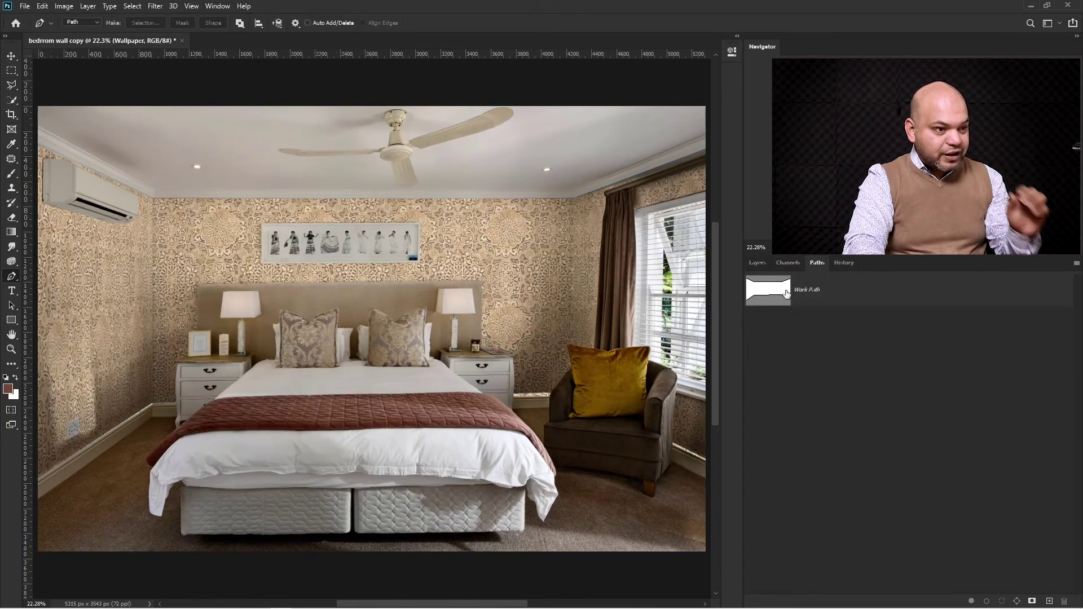
left_click(787, 293)
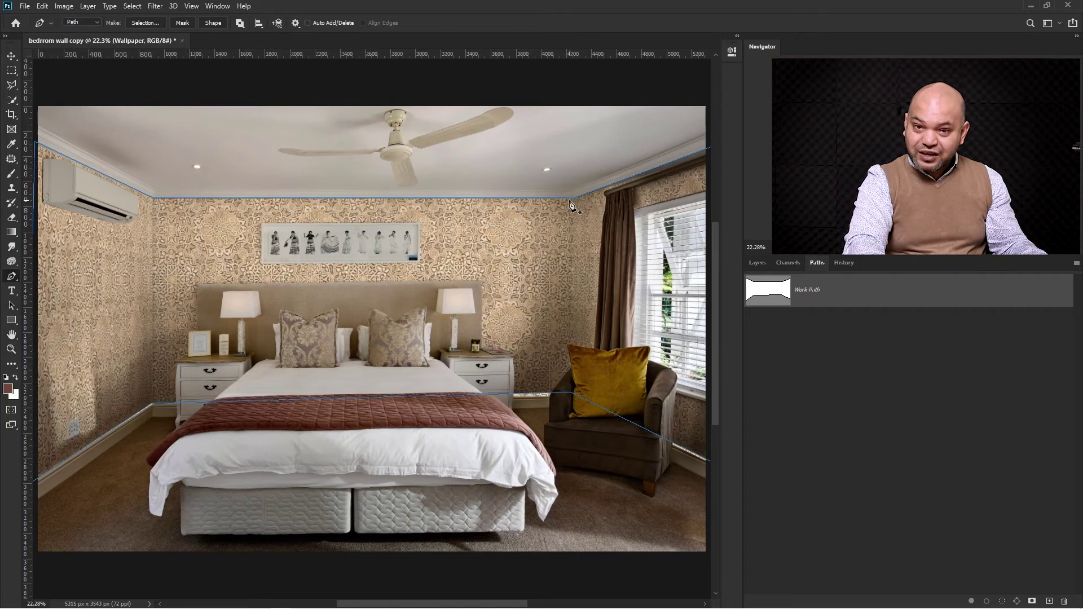
Add a vector mask from the wall path to the Wallpaper group and hide the path outline
left_click(760, 264)
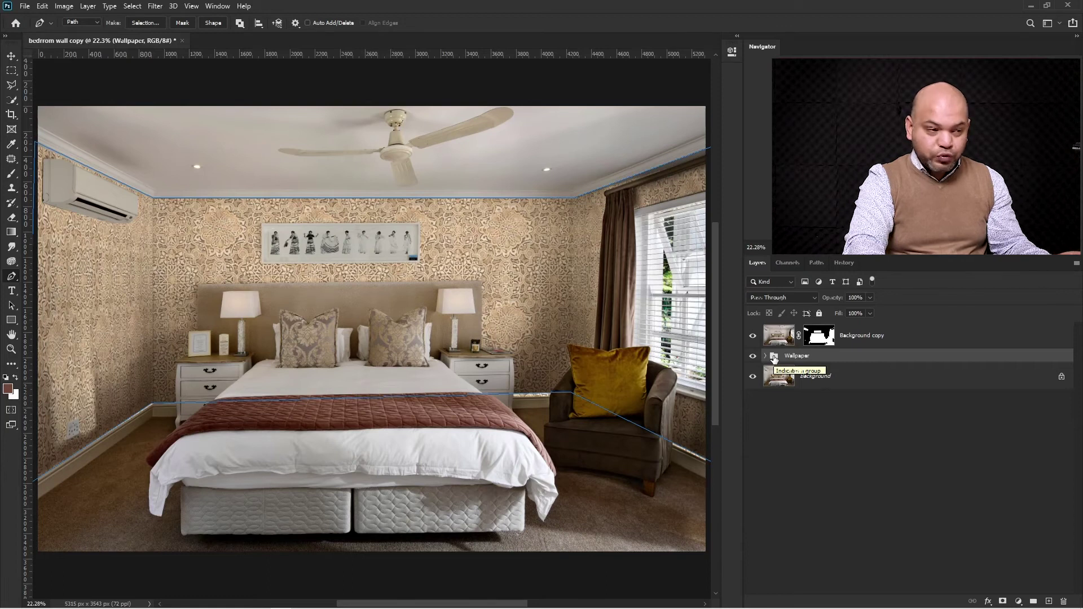
left_click(1004, 602)
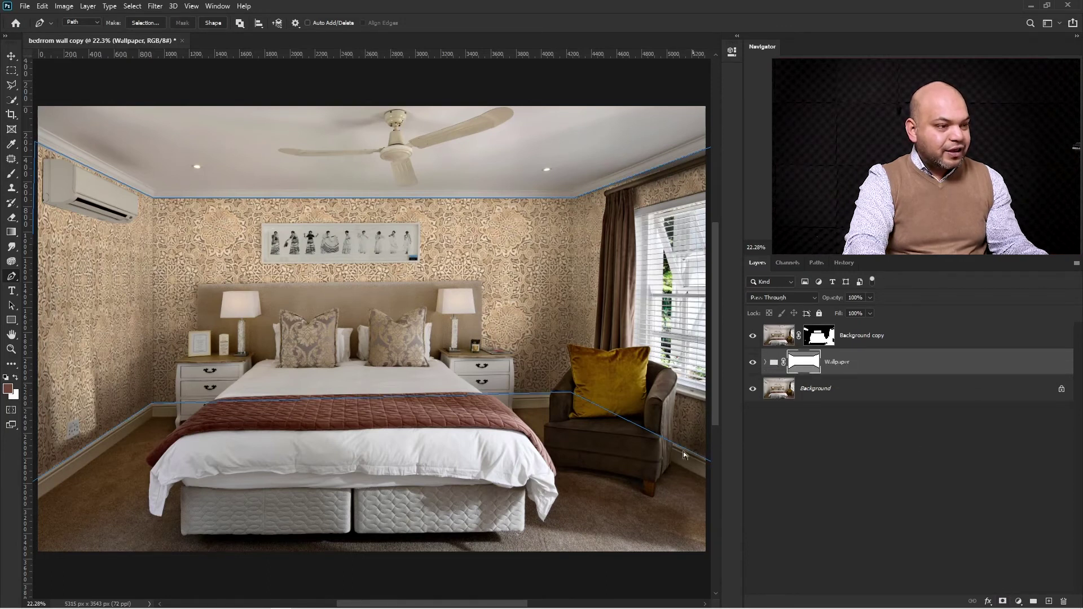
left_click(492, 376, "alt")
left_click_drag(372, 282, 403, 287)
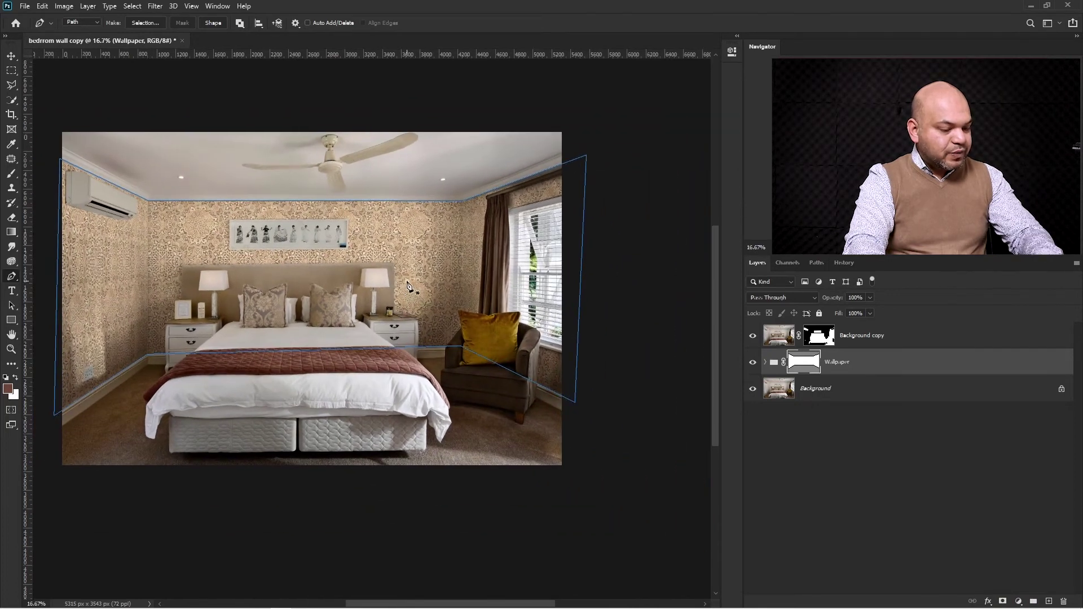
key("Escape")
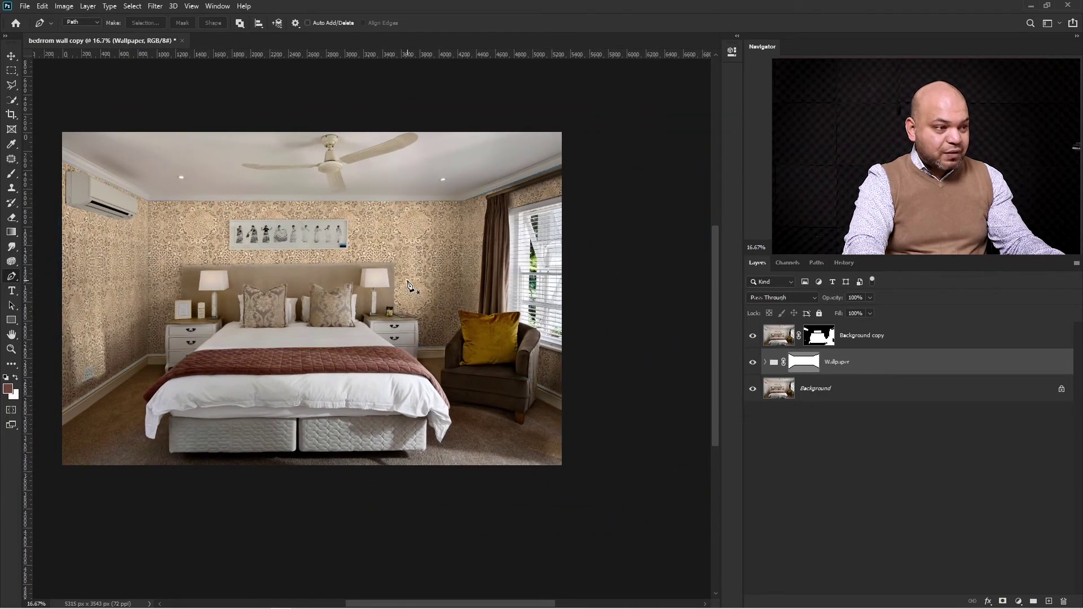
left_click_drag(375, 267, 418, 268)
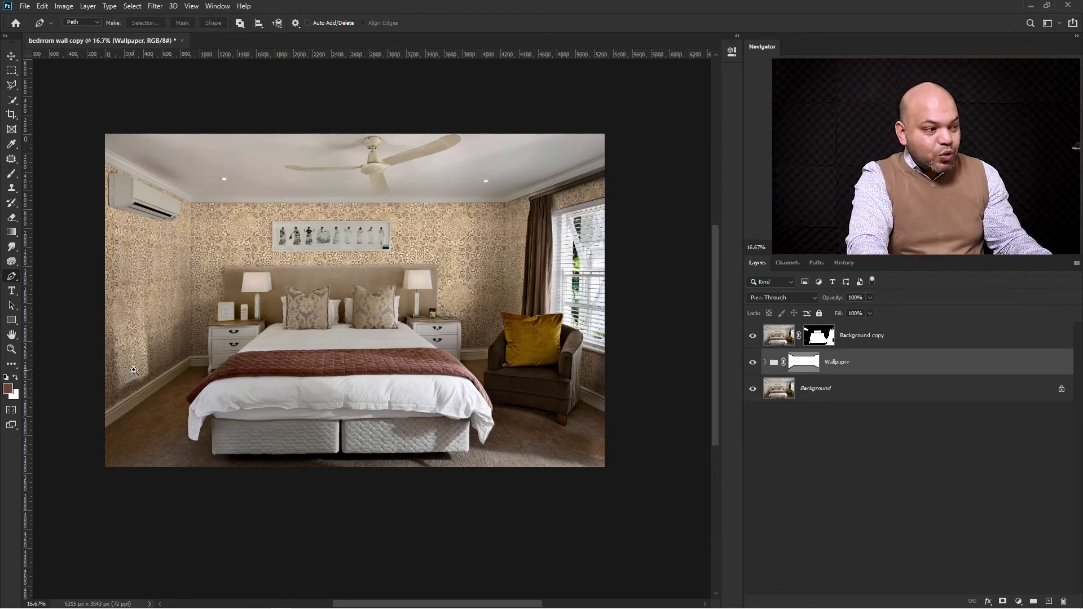
scroll(133, 371, "up", 1)
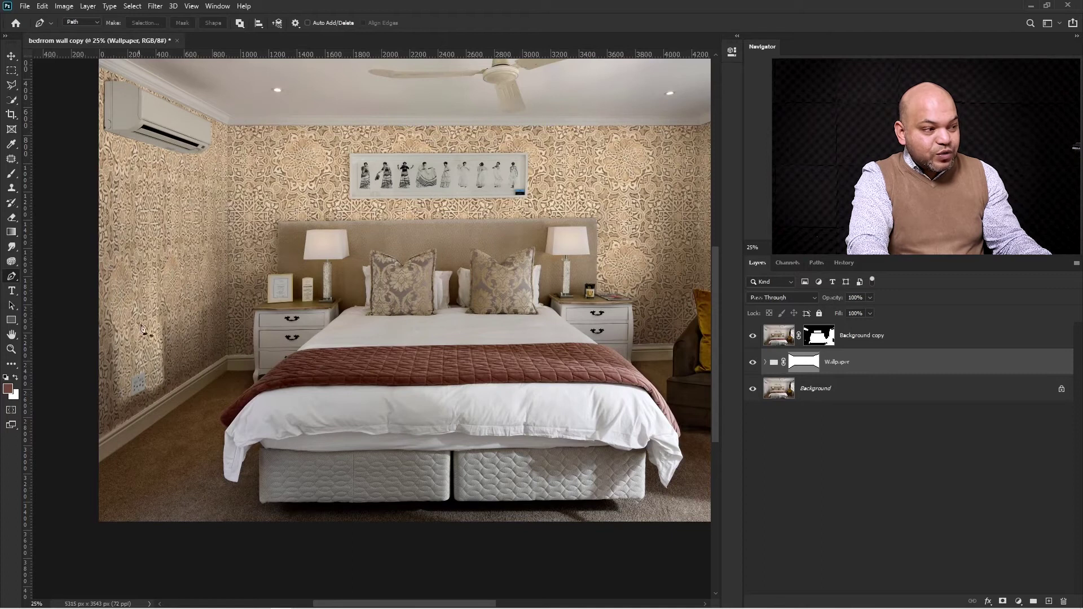
scroll(524, 369, "down", 1)
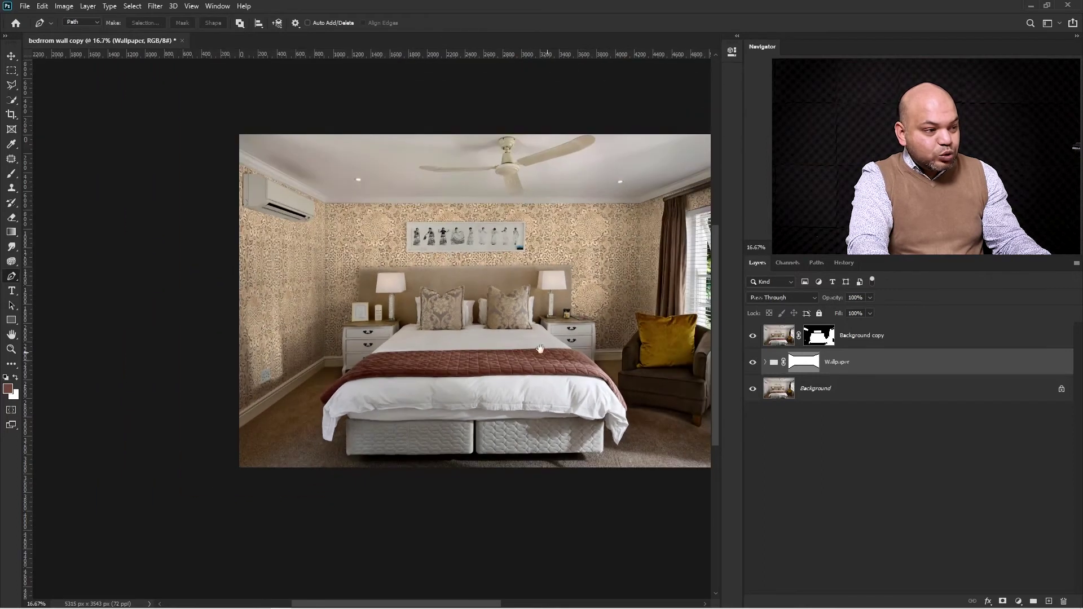
left_click_drag(437, 383, 339, 390)
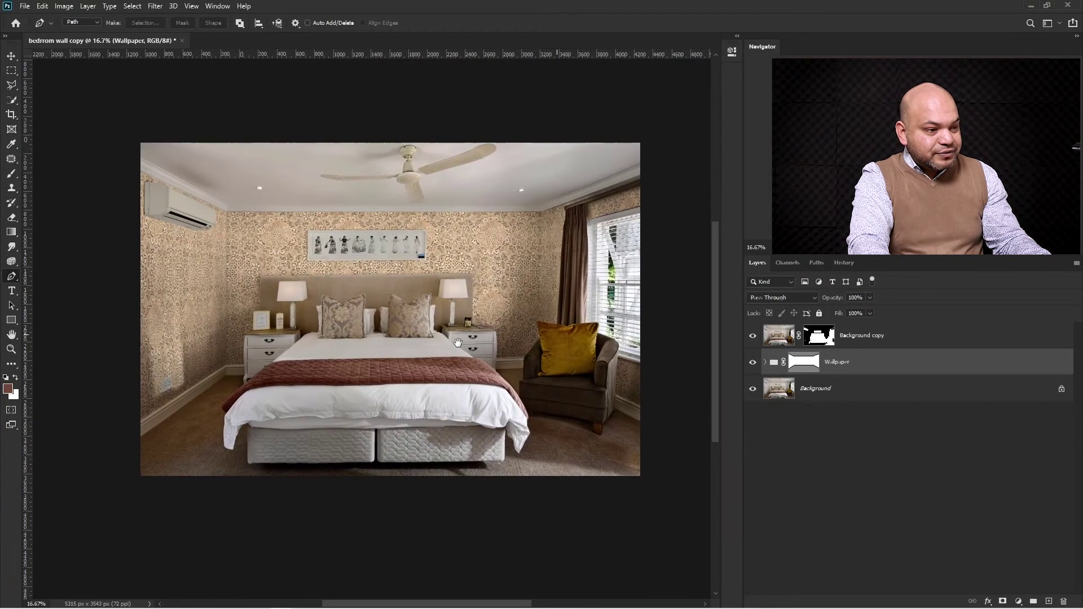
left_click(571, 367)
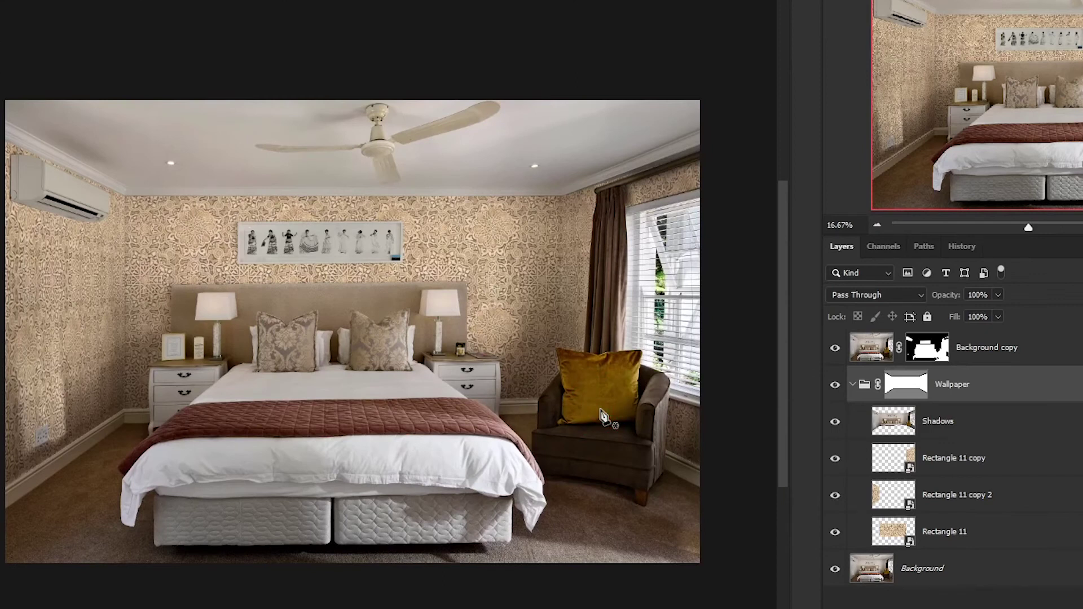
left_click_drag(604, 417, 513, 437)
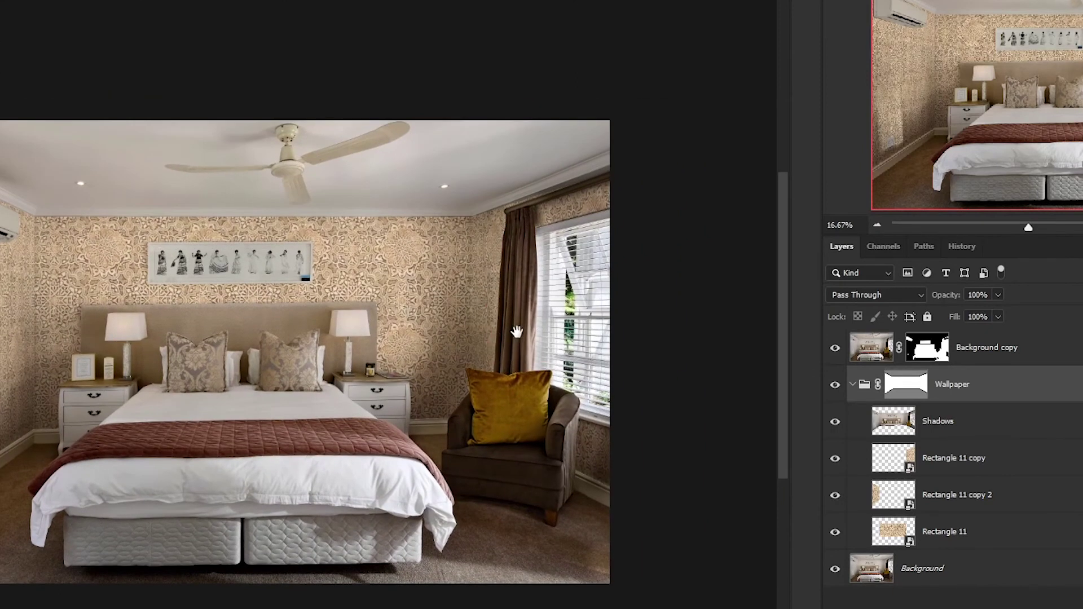
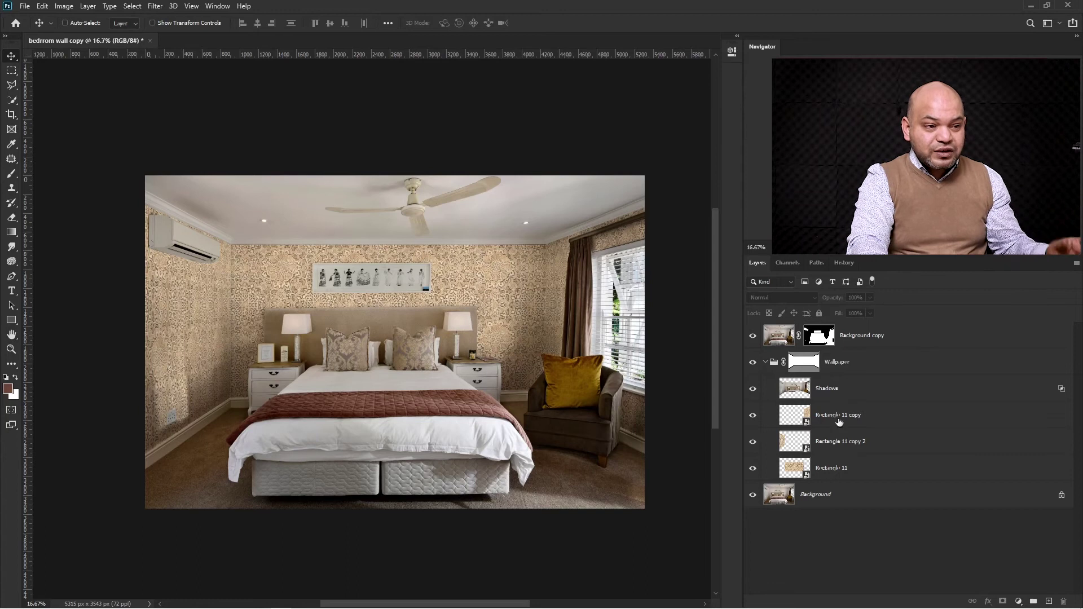
Add a Solid Color fill layer above Rectangle 11 copy, using the dark reddish brown 623d30
left_click(1015, 602)
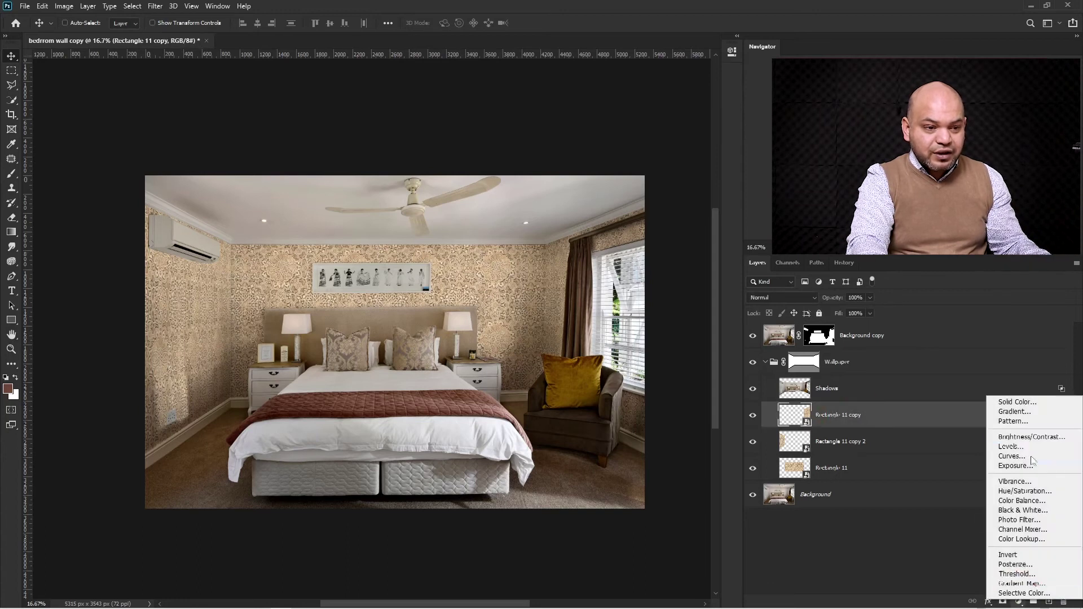
left_click(1039, 406)
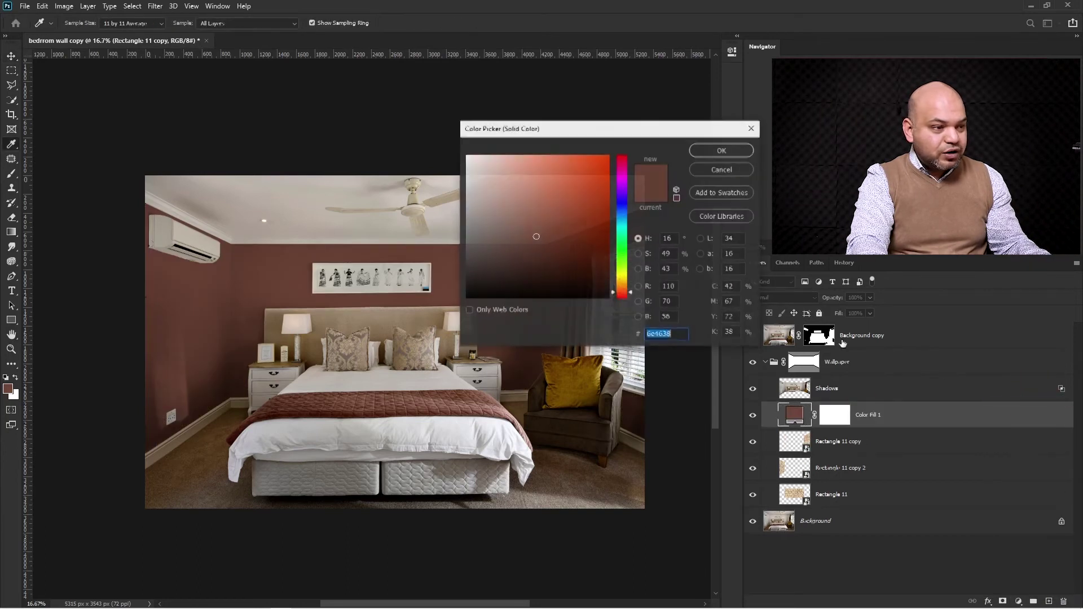
left_click(387, 382)
left_click_drag(535, 387, 311, 418)
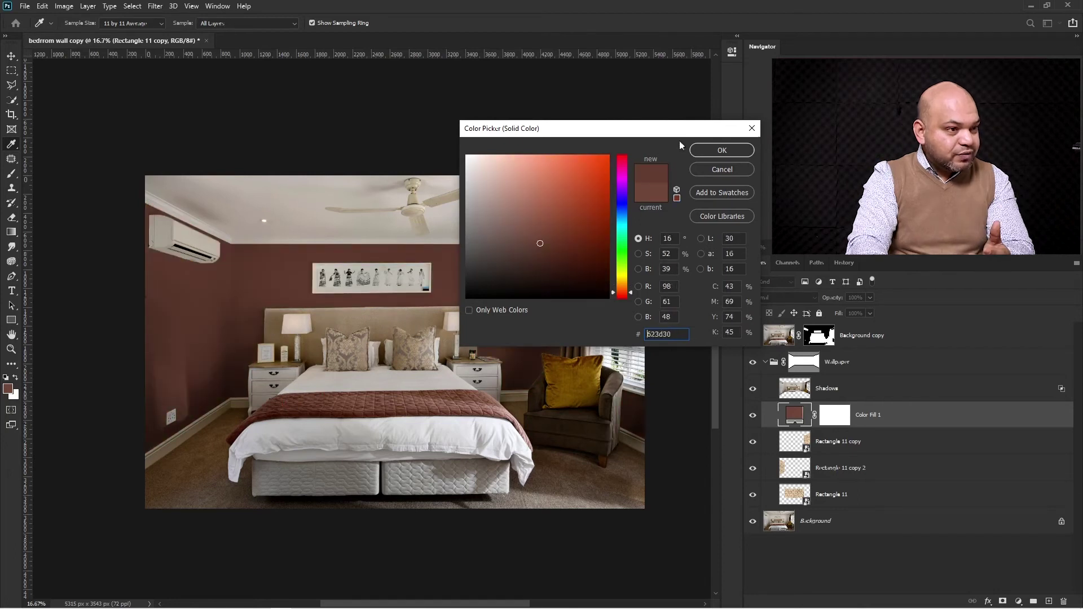
left_click(722, 151)
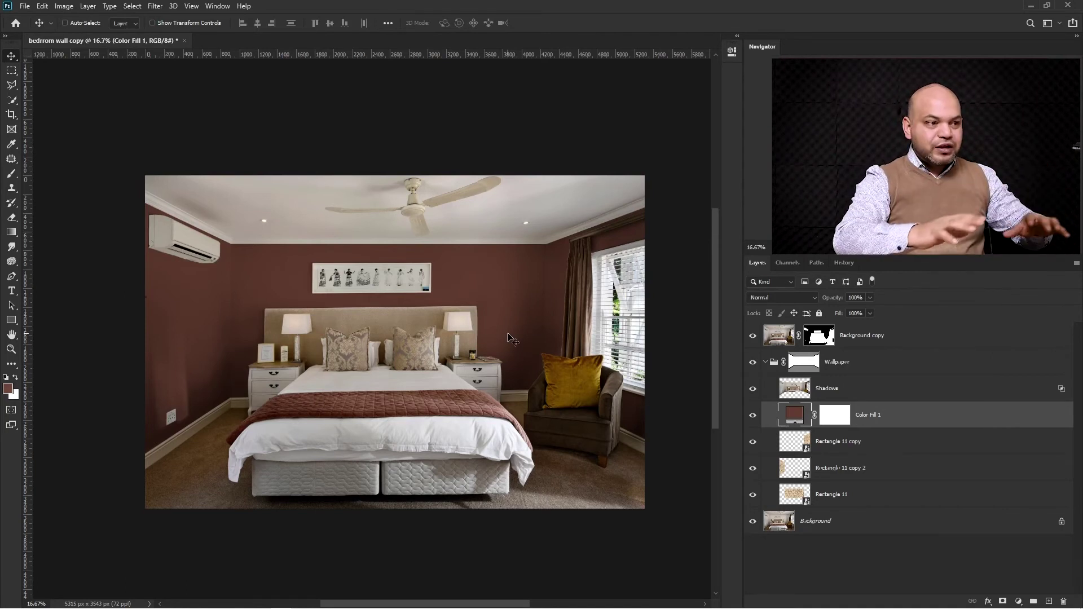
Hide the colour fill layer and select the Rectangle 11 smart object
key("ctrl+comma")
key("alt+bracketleft")
key("alt+bracketleft")
key("alt+bracketleft")
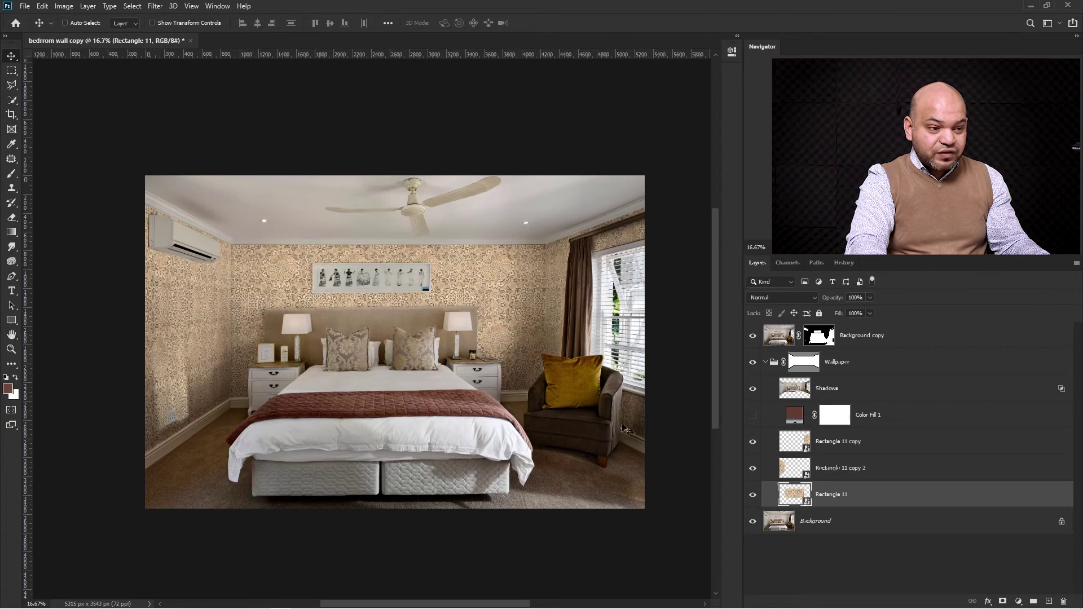
Open the contents of the Rectangle 11 smart object and bring up the pattern choices for Rectangle 1's Pattern Overlay
double_click(793, 496)
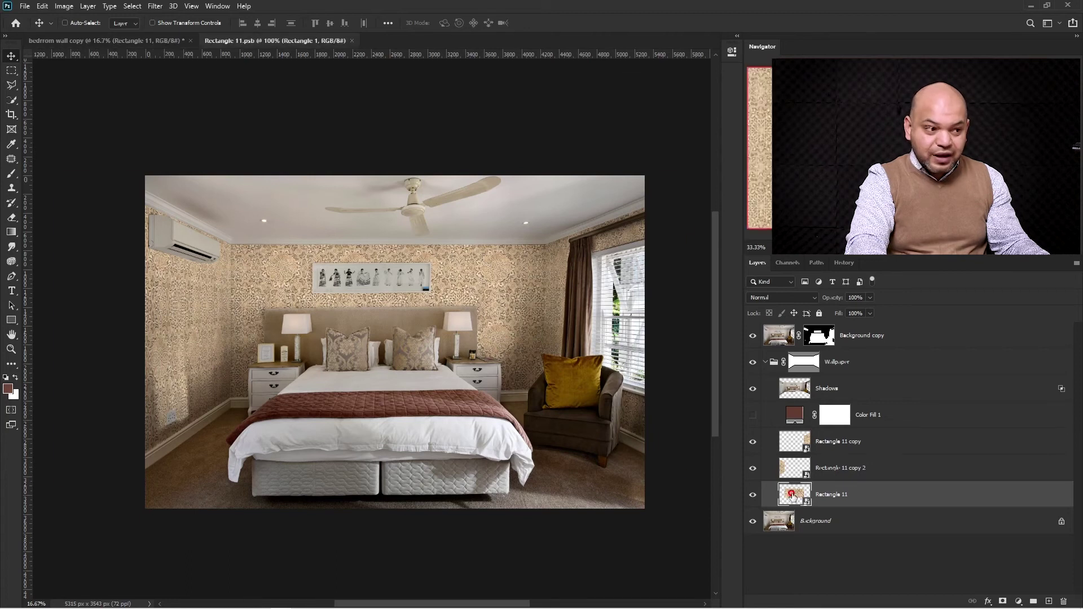
double_click(928, 336)
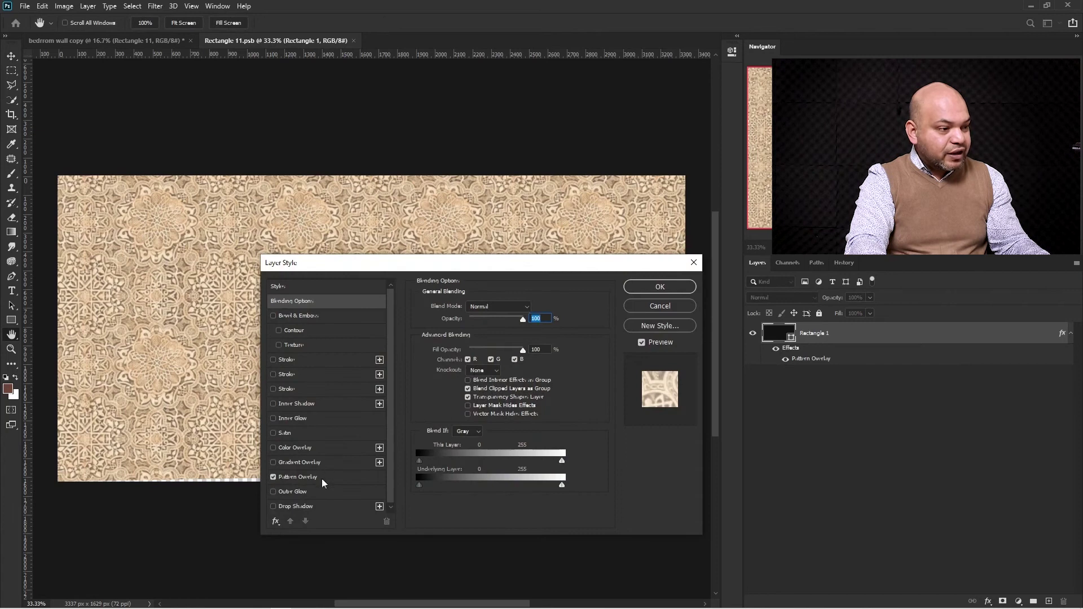
left_click(326, 478)
left_click(495, 344)
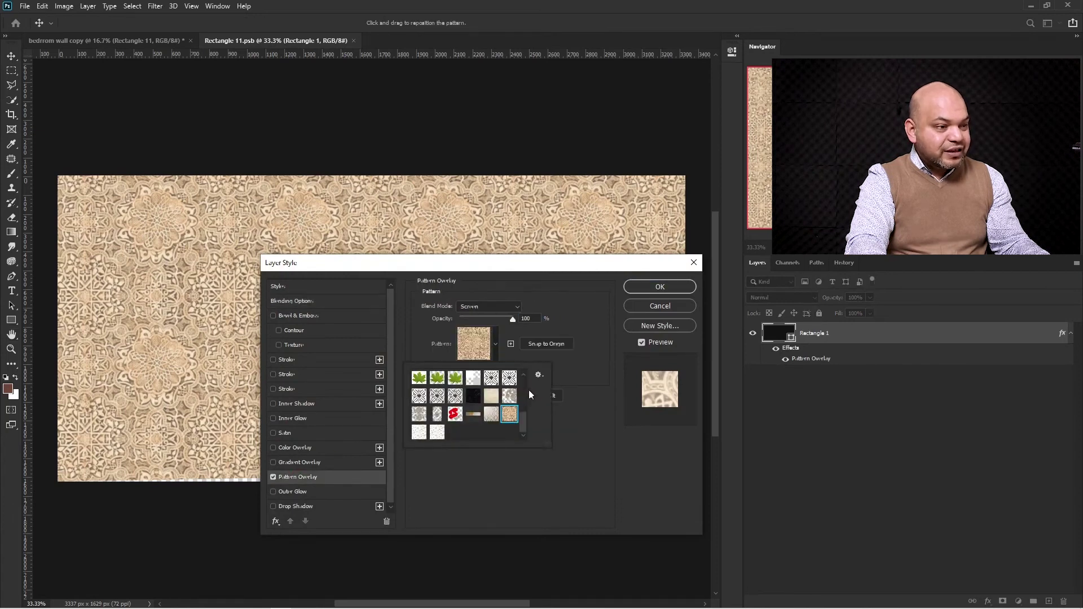
Try the beige ornamental pattern and the geometric petal pattern as Rectangle 1's overlay
left_click_drag(526, 421, 526, 414)
left_click(509, 421)
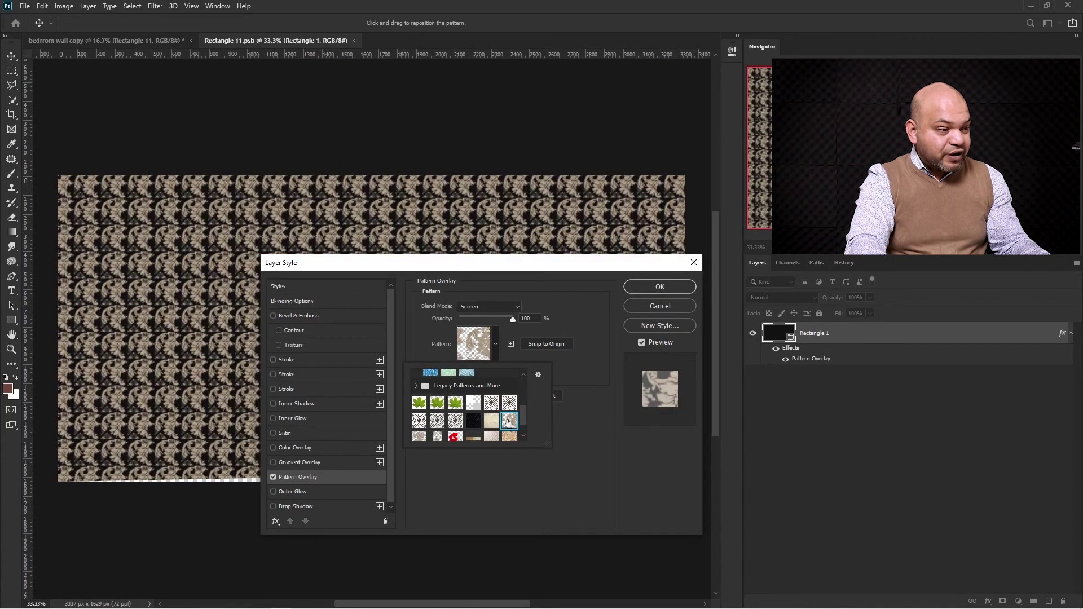
left_click(456, 421)
Compare the patterns in the Trees group and set Rectangle 1's overlay to the yellow autumn forest pattern
left_click_drag(520, 414, 522, 389)
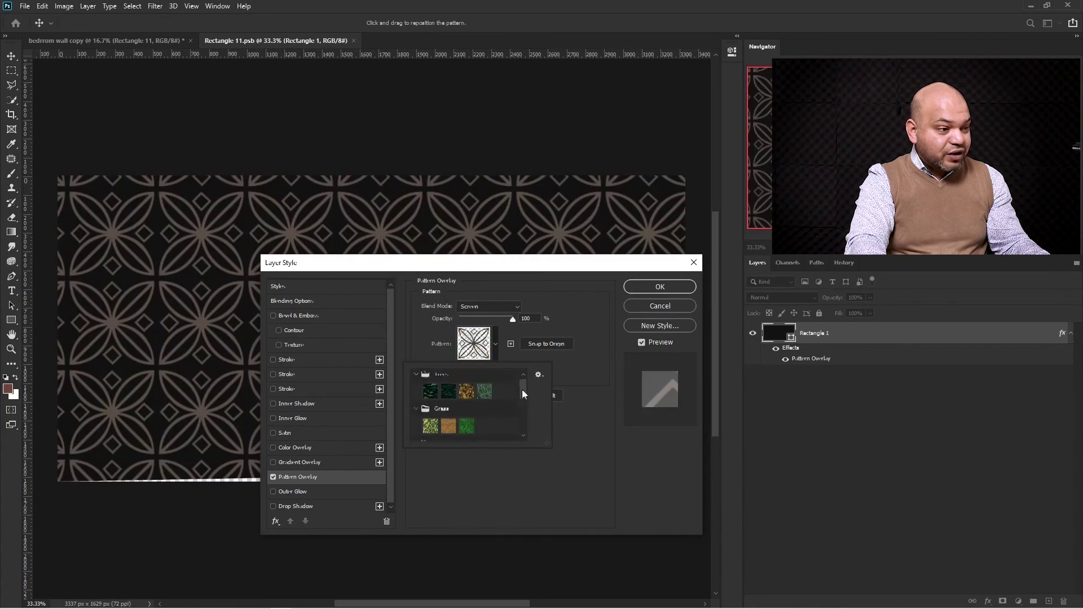
left_click(431, 390)
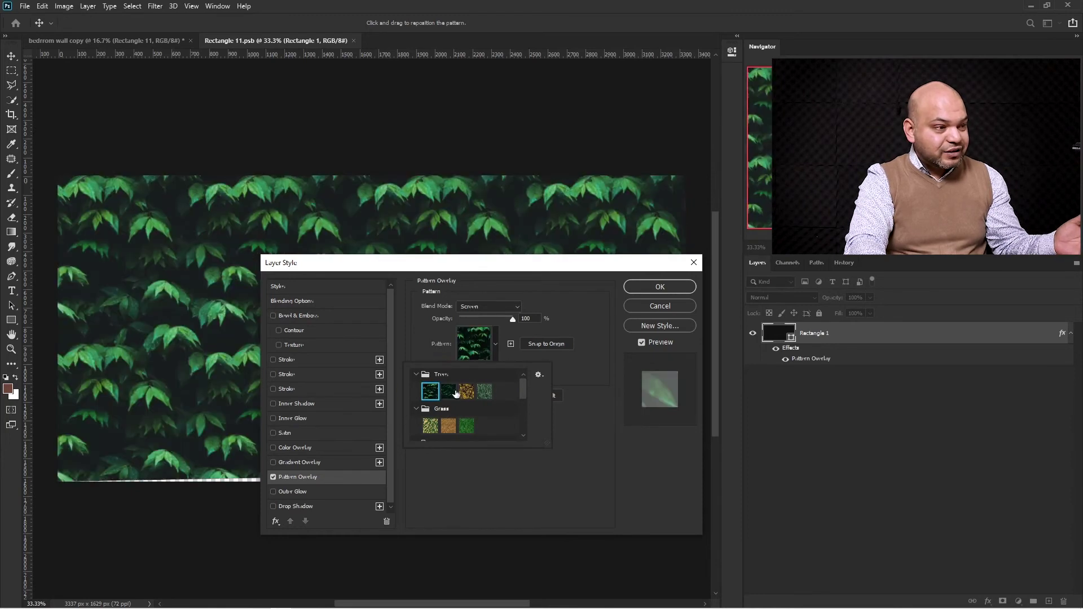
left_click(449, 391)
left_click(470, 393)
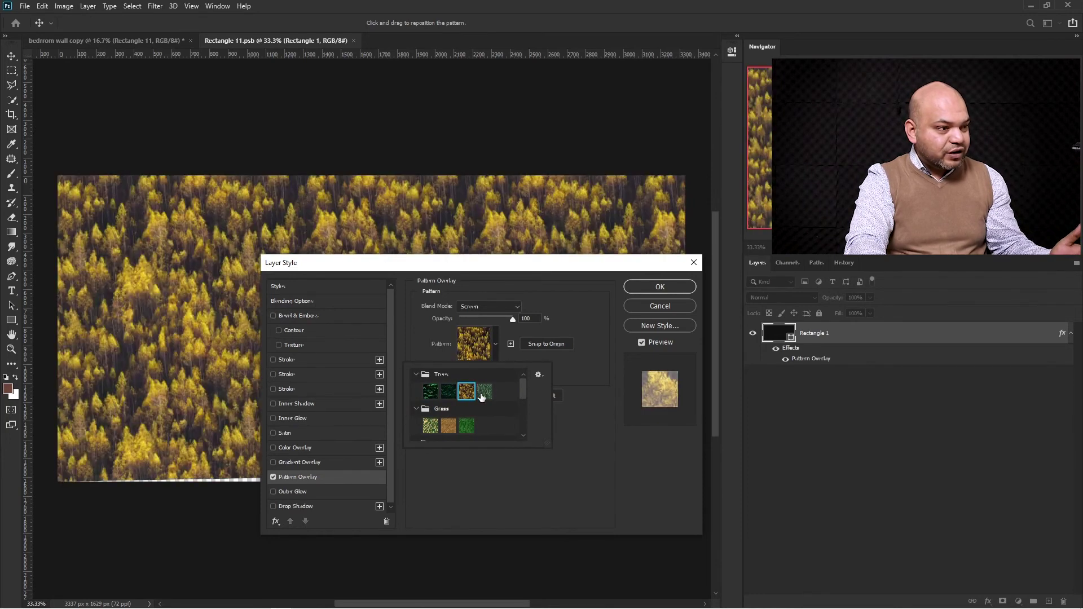
left_click(484, 392)
left_click(467, 392)
Apply the Pattern Overlay settings, then save and close the smart object's contents to update the bedroom wallpaper
left_click(646, 286)
left_click(646, 287)
key("ctrl+s")
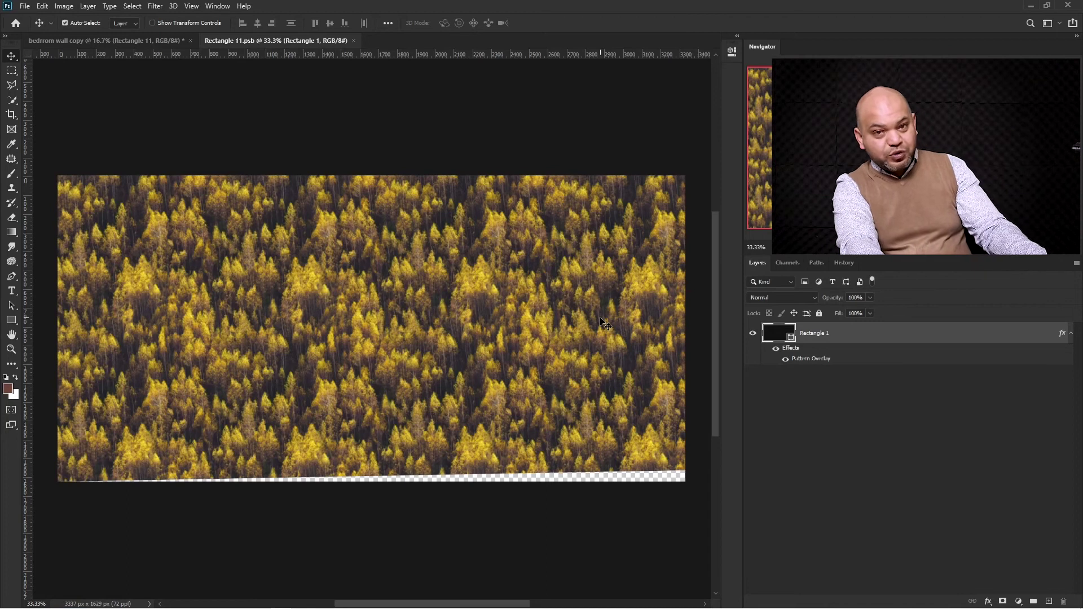
key("ctrl+w")
Inspect the forest wallpaper across the whole bedroom and select the Shadows layer in the Wallpaper group
left_click_drag(465, 343, 535, 324)
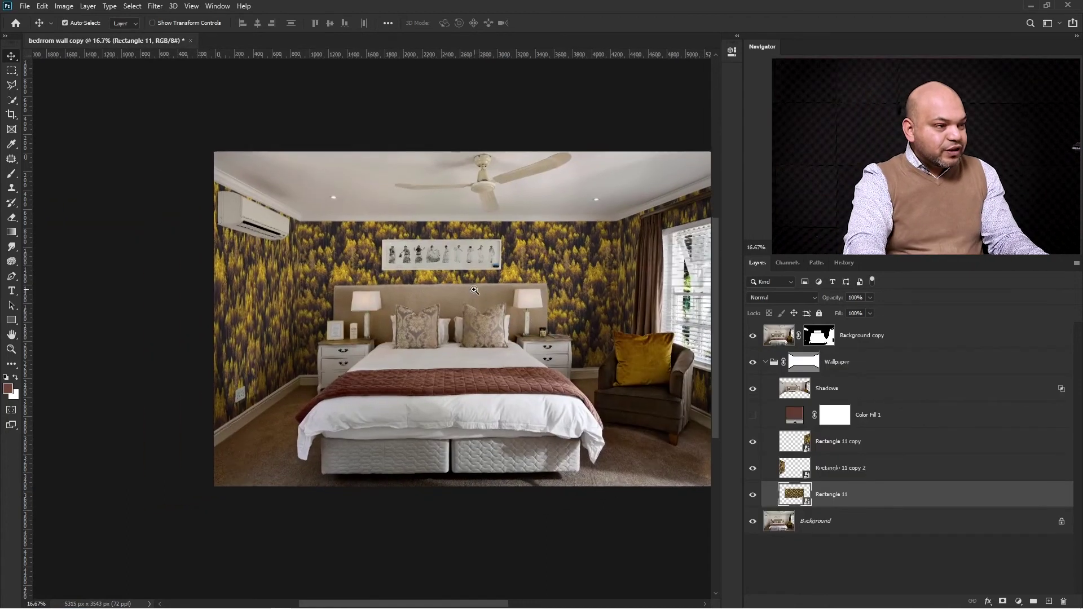
scroll(472, 296, "up", 1)
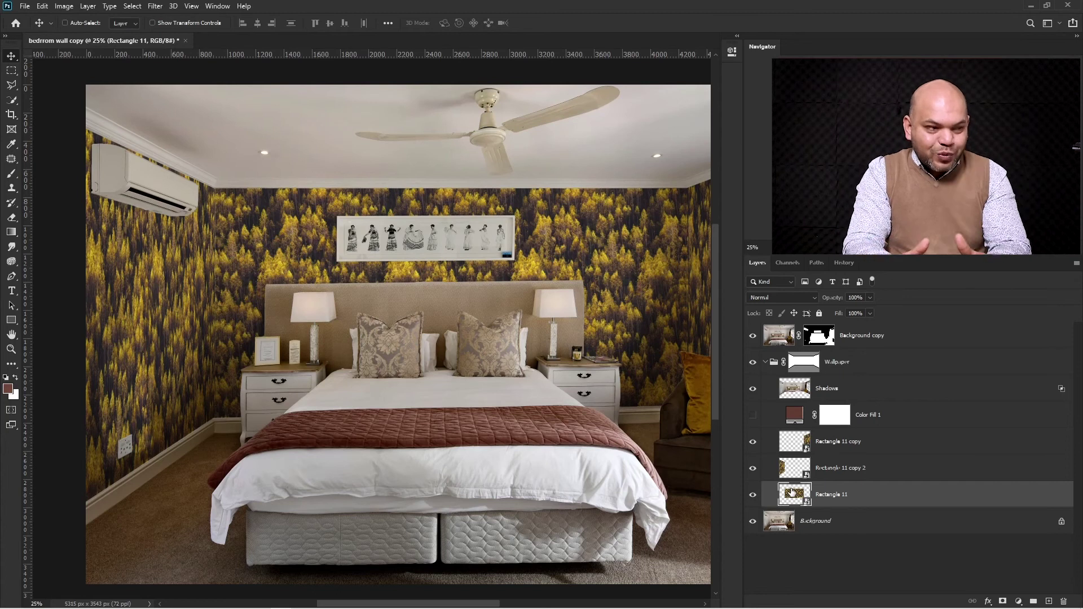
key("ctrl+0")
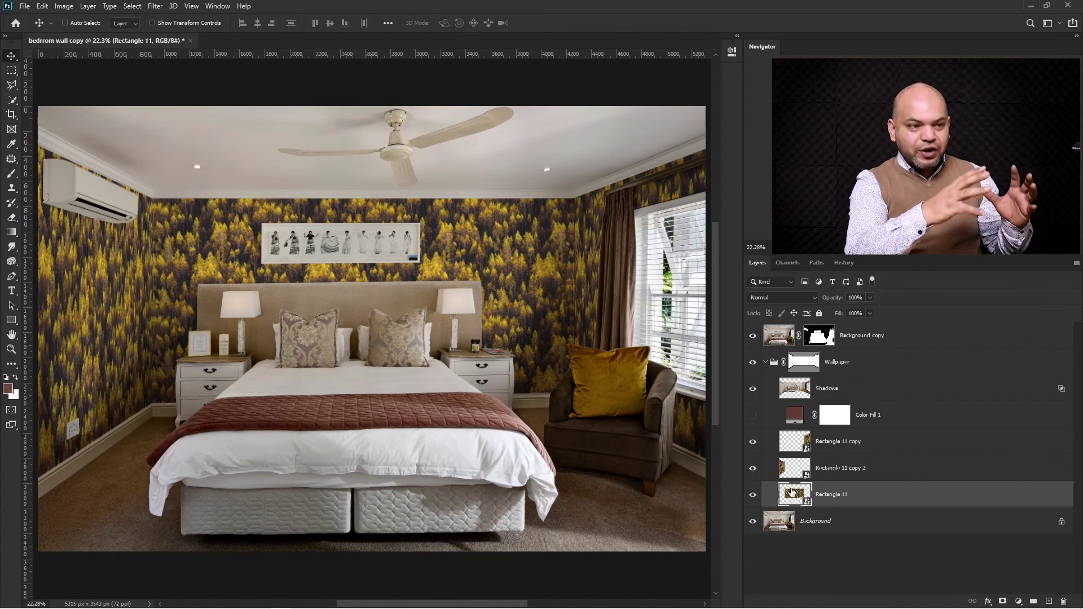
left_click(847, 391)
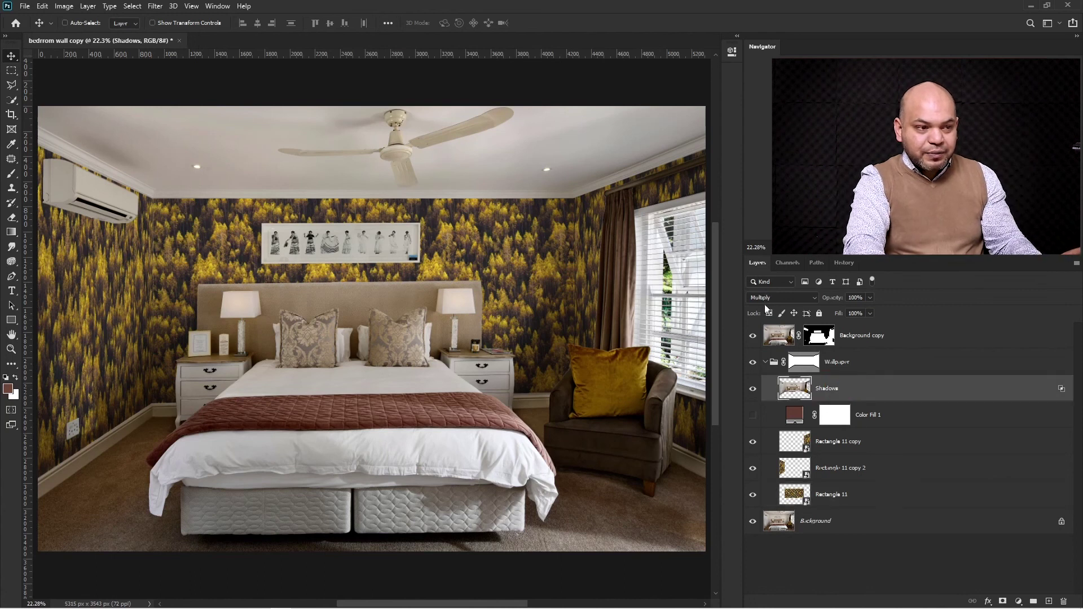